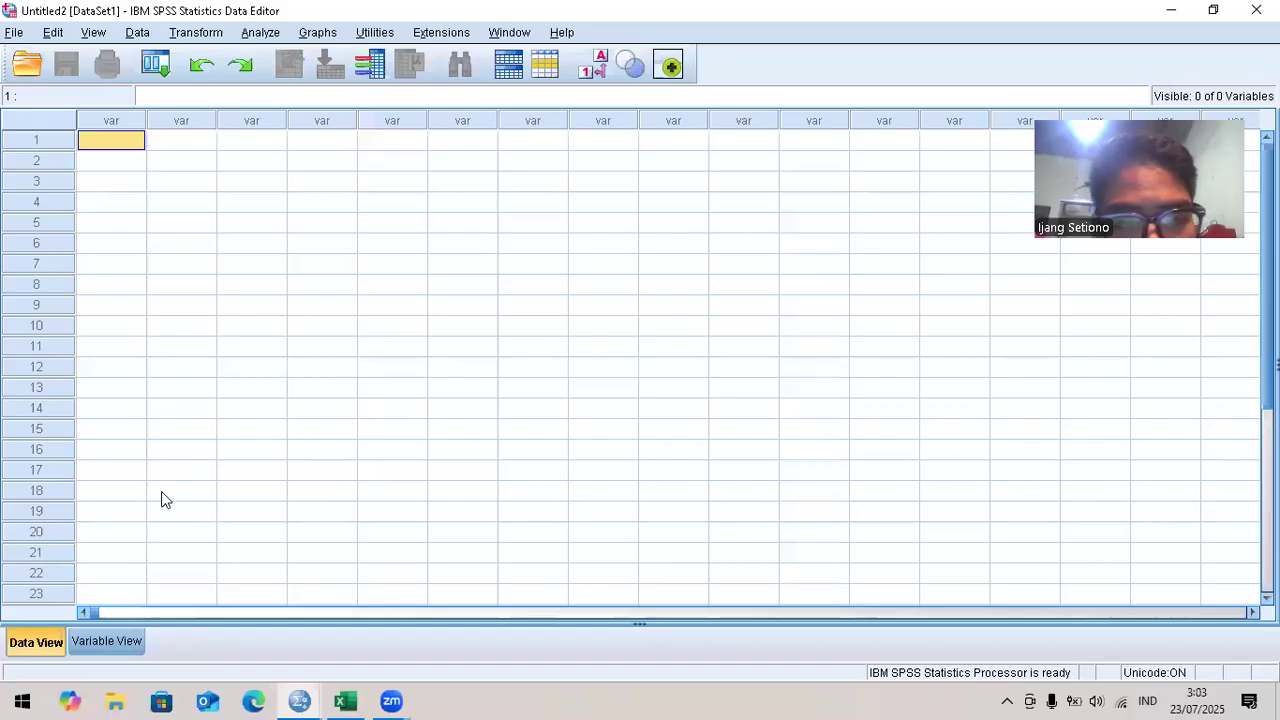
# Step: Switch to the data workbook in Excel
pyautogui.hotkey('alt', 'Tab')
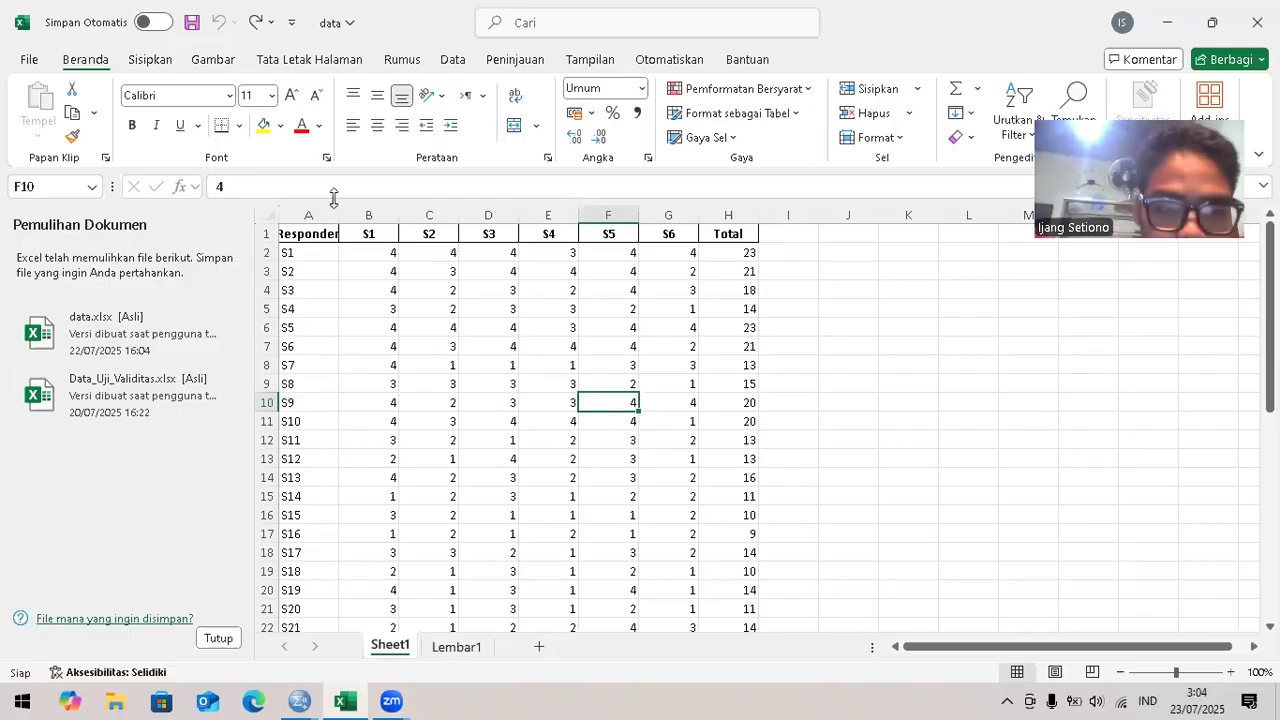
pyautogui.moveTo(321, 256); pyautogui.dragTo(588, 356)
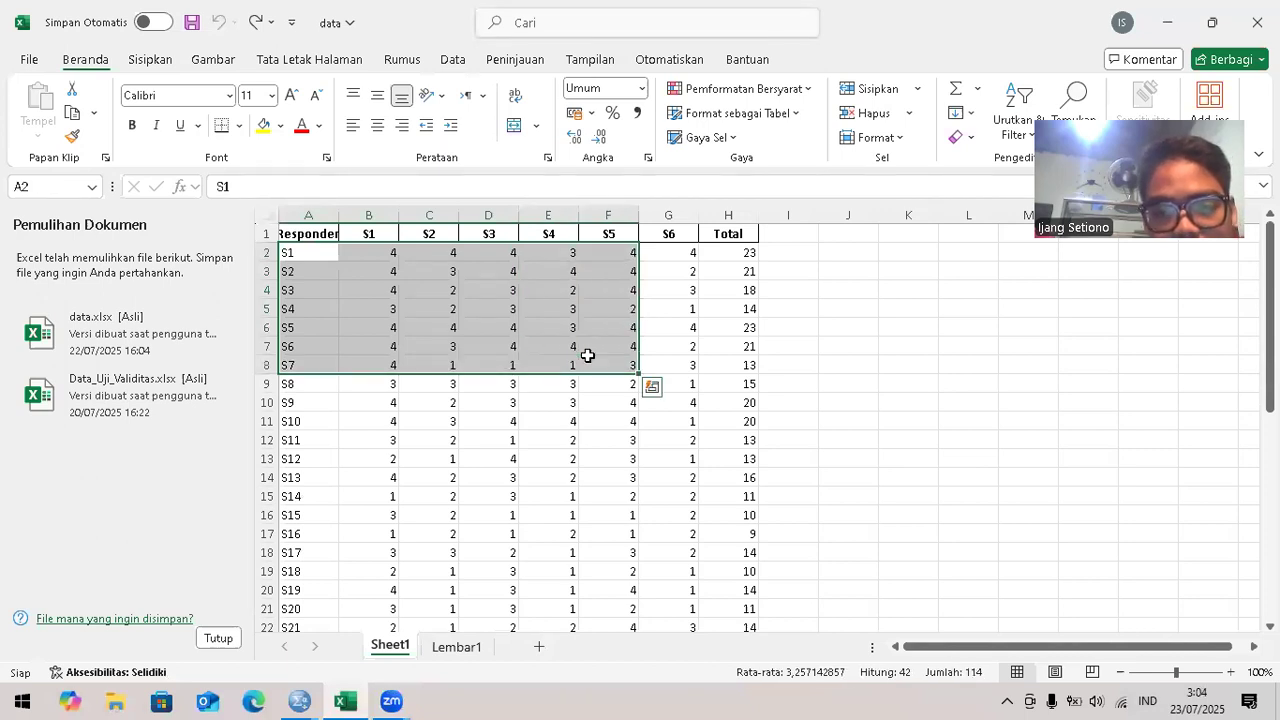
pyautogui.moveTo(638, 373); pyautogui.dragTo(737, 457)
pyautogui.hotkey('ctrl', 'End')
pyautogui.hotkey('ctrl', 'z')
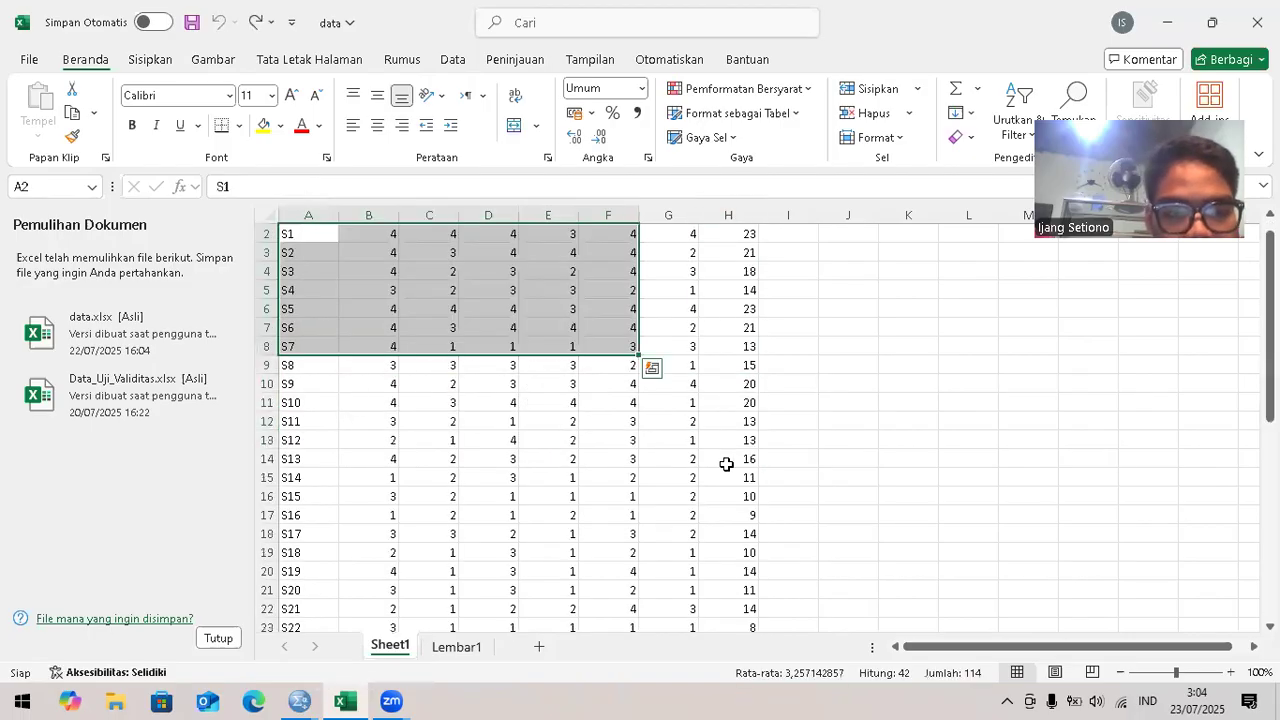
pyautogui.moveTo(639, 357); pyautogui.dragTo(758, 524)
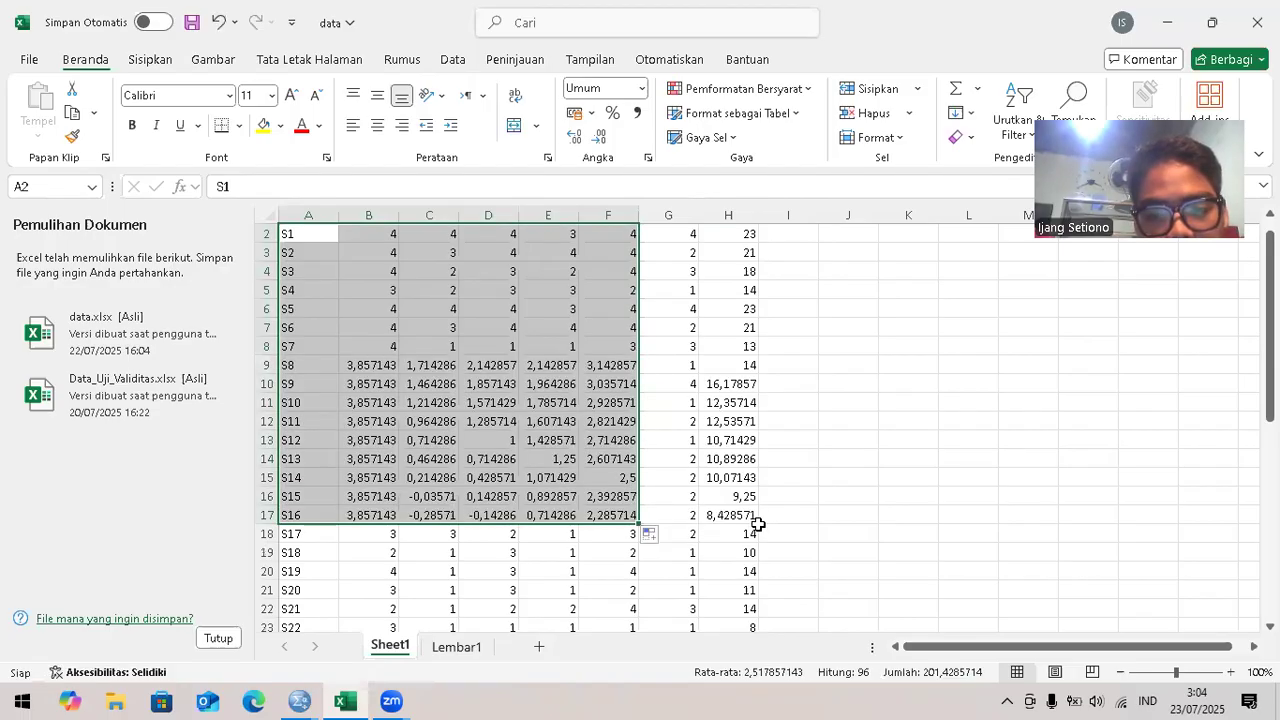
pyautogui.hotkey('ctrl', 'z')
pyautogui.click(886, 324)
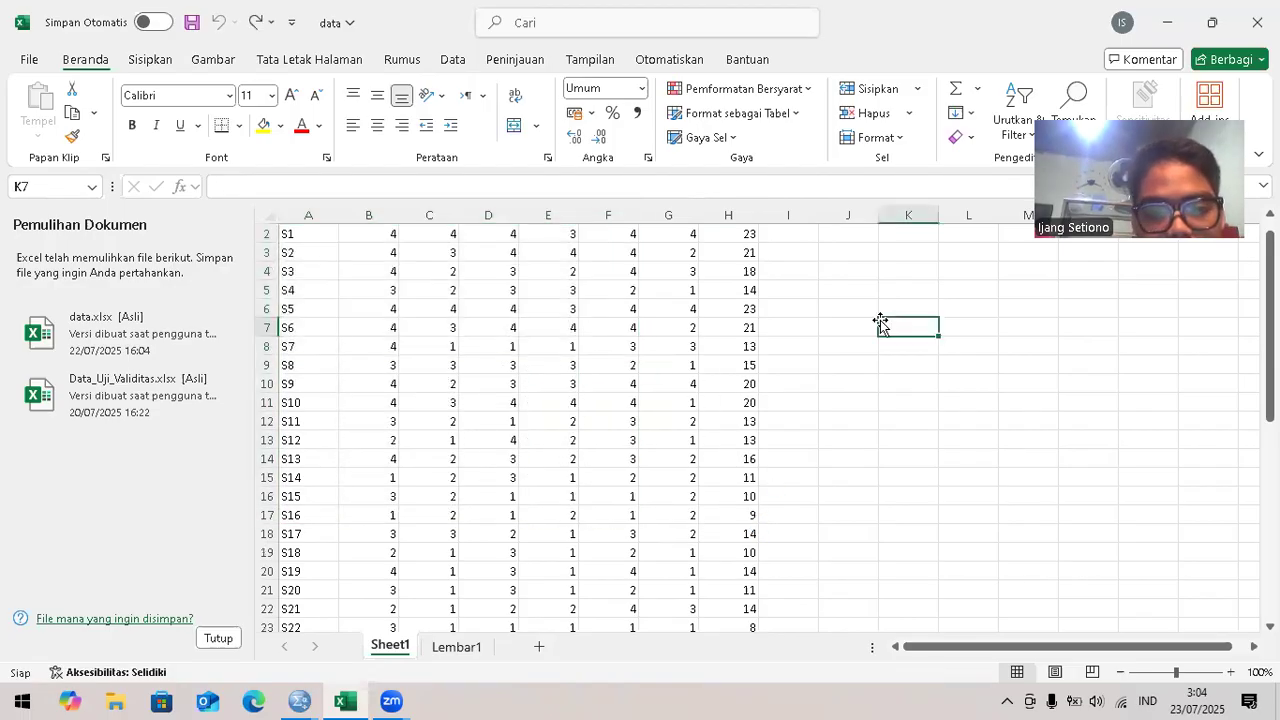
pyautogui.moveTo(318, 232); pyautogui.dragTo(704, 459)
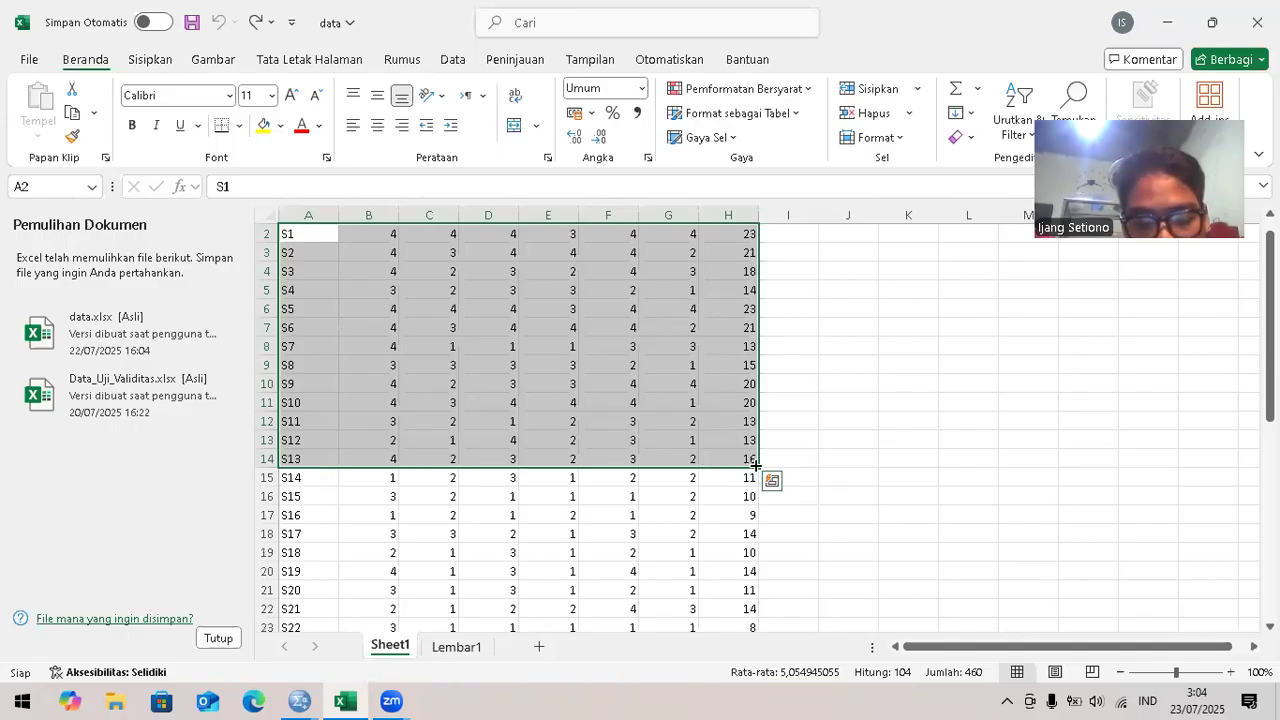
pyautogui.moveTo(756, 464)
pyautogui.mouseDown()
pyautogui.moveTo(748, 523)
pyautogui.moveTo(746, 462)
pyautogui.mouseUp()
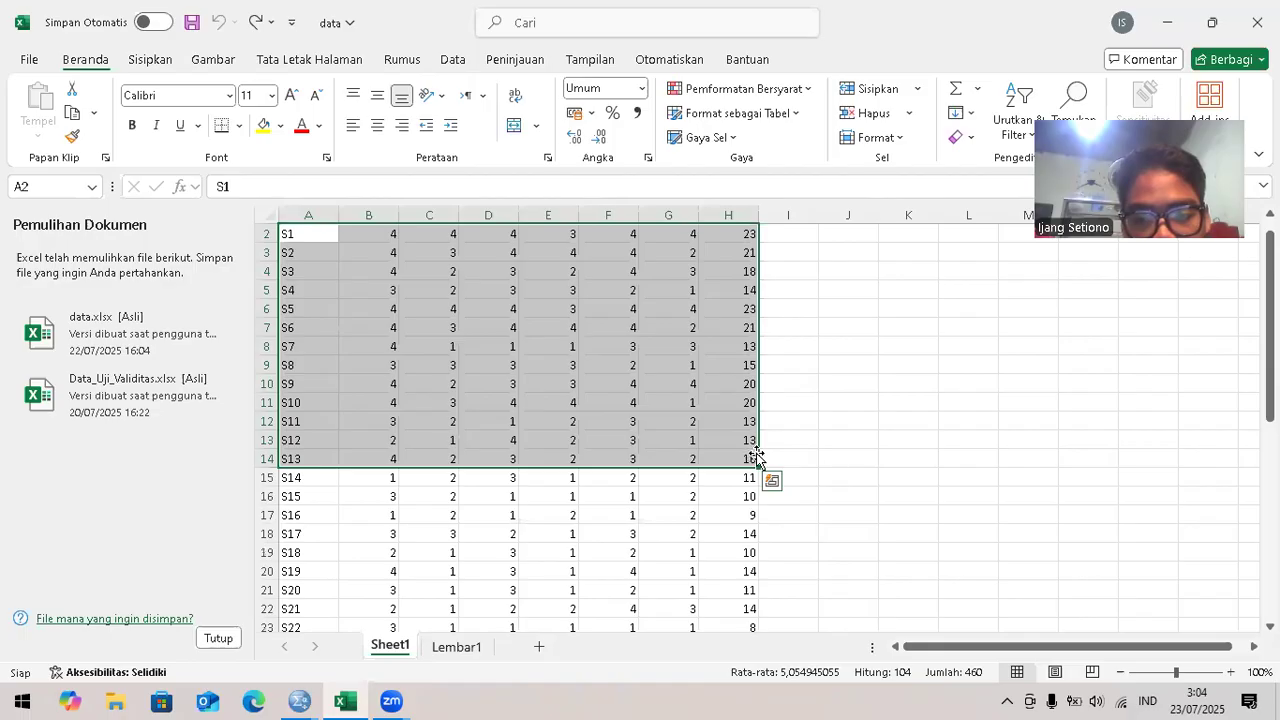
pyautogui.moveTo(760, 467); pyautogui.dragTo(747, 535)
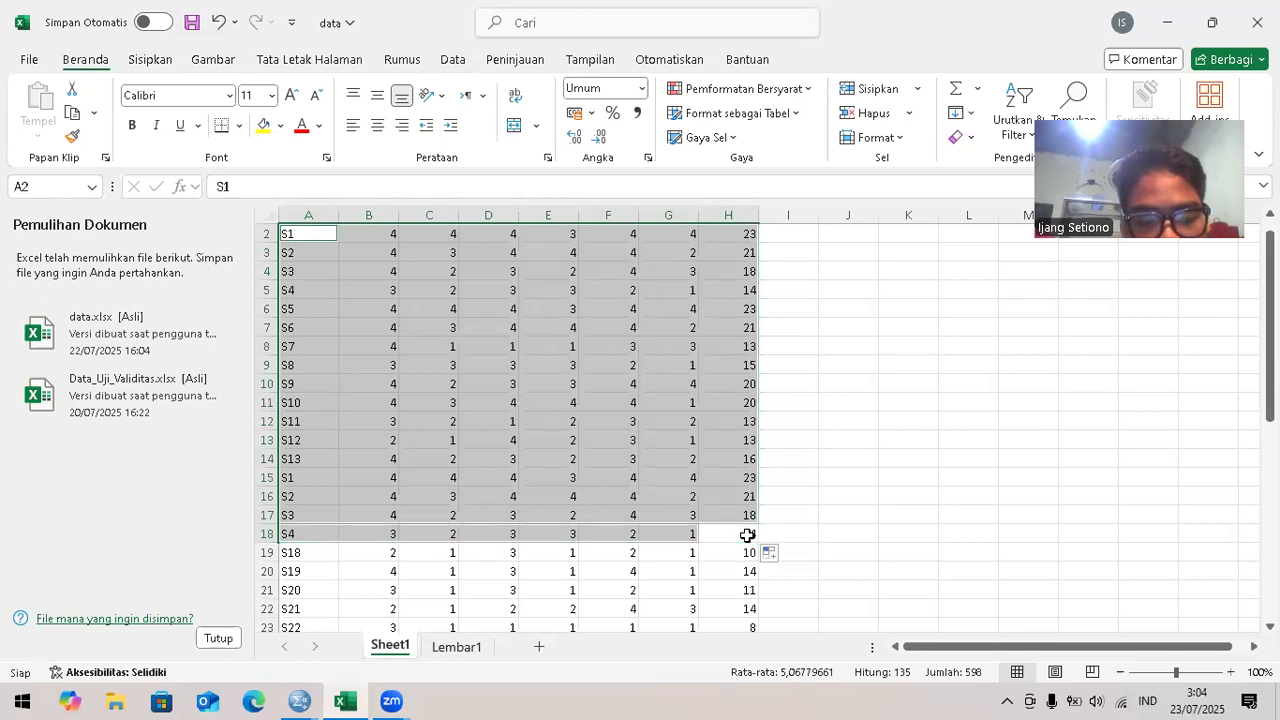
pyautogui.hotkey('ctrl', 'z')
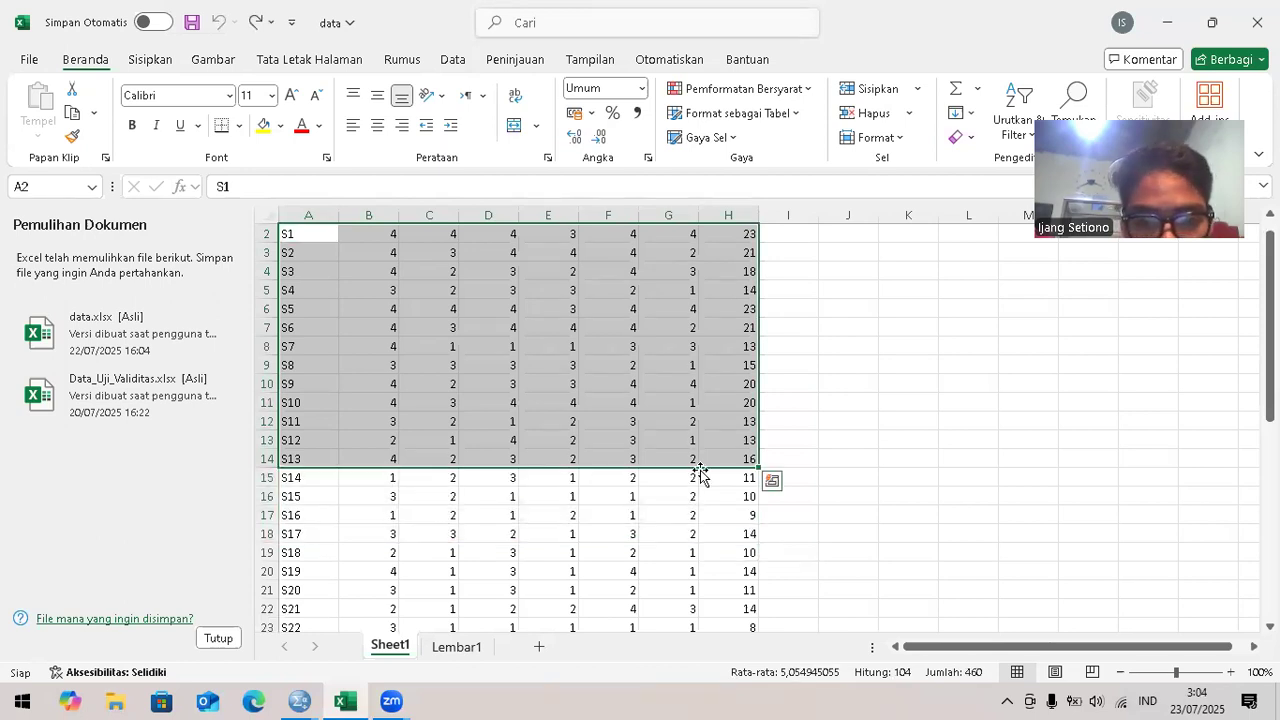
pyautogui.click(910, 453)
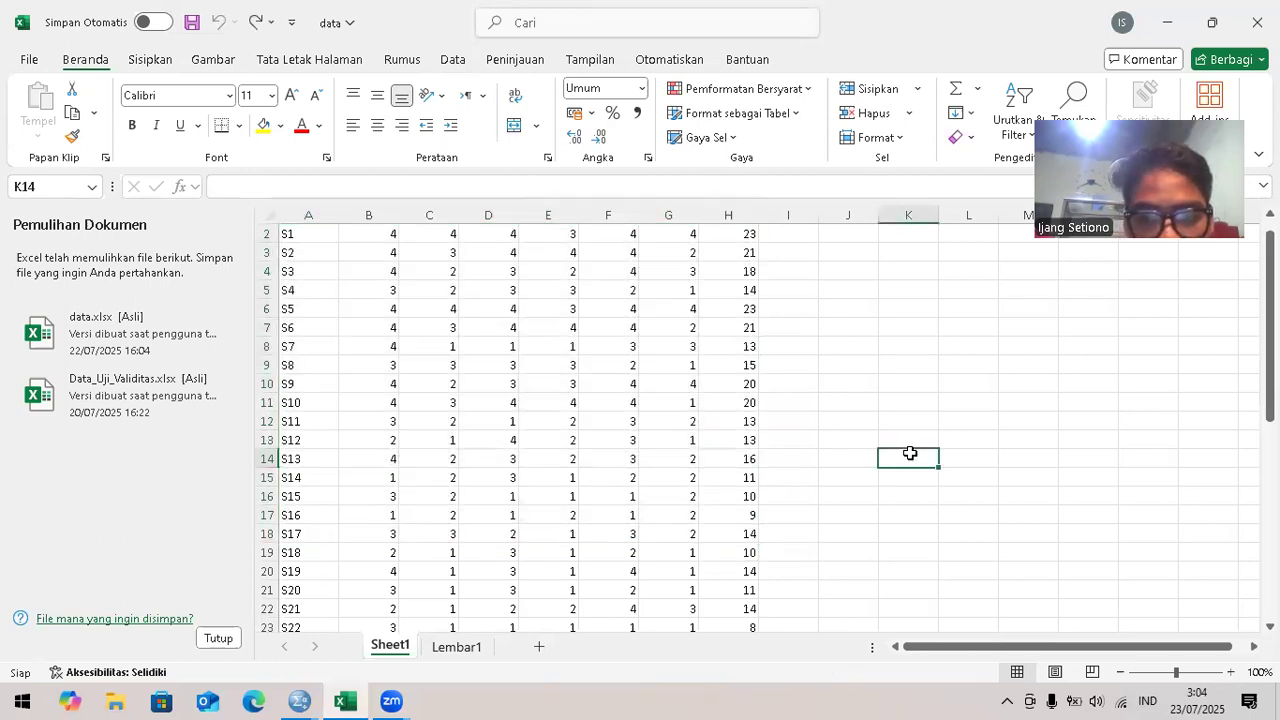
# Step: Copy the respondent codes, item scores and totals in A2:H42, leaving out the header and the sums row
pyautogui.click(310, 232)
pyautogui.moveTo(310, 232); pyautogui.dragTo(728, 572)
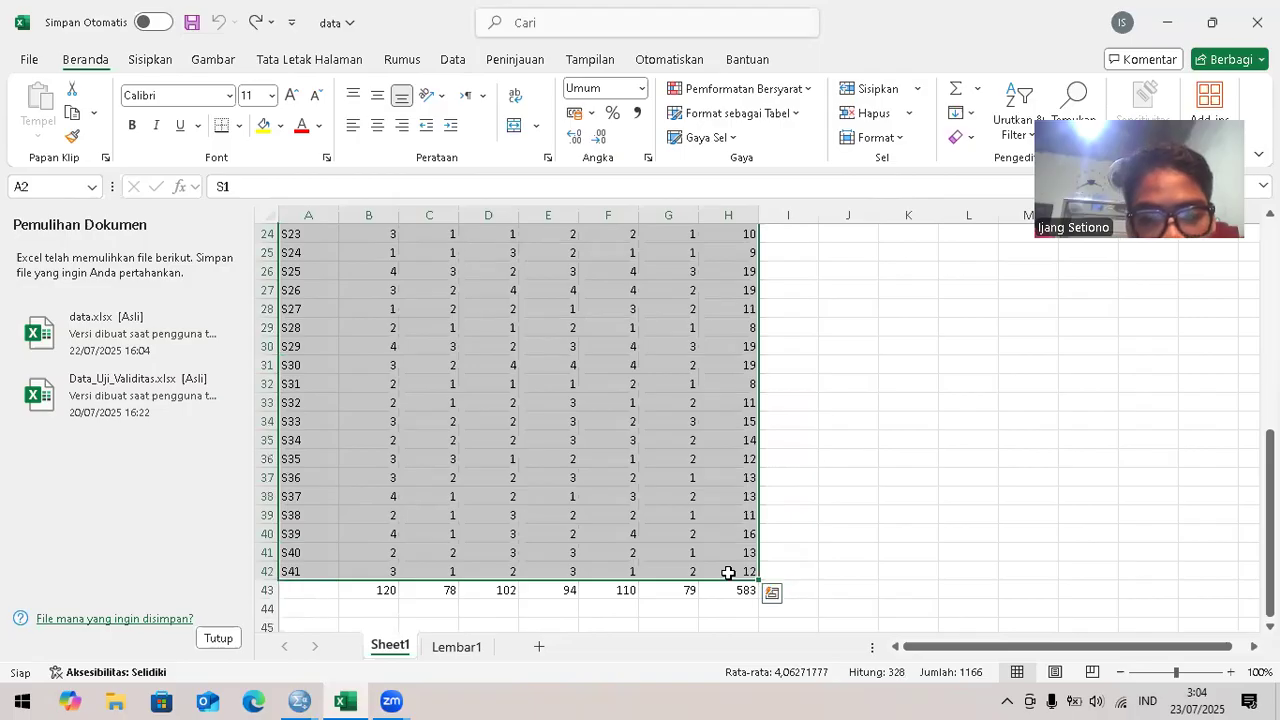
pyautogui.rightClick(728, 572)
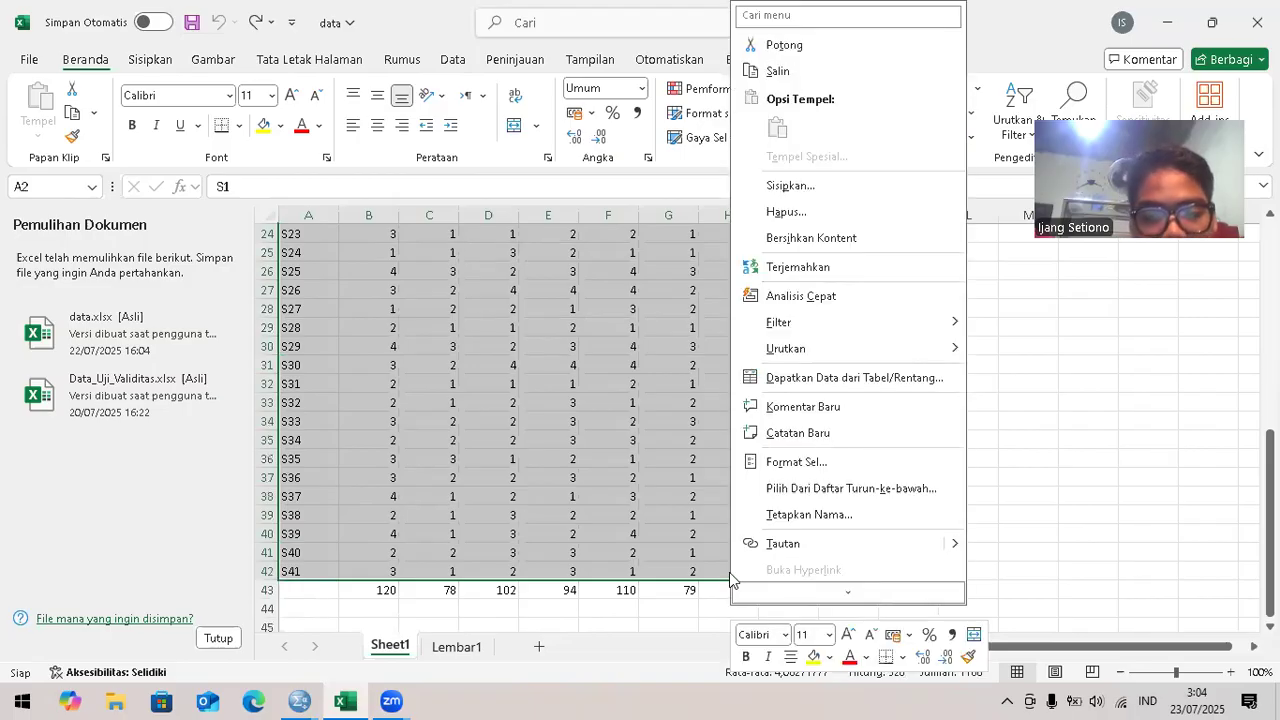
pyautogui.click(766, 72)
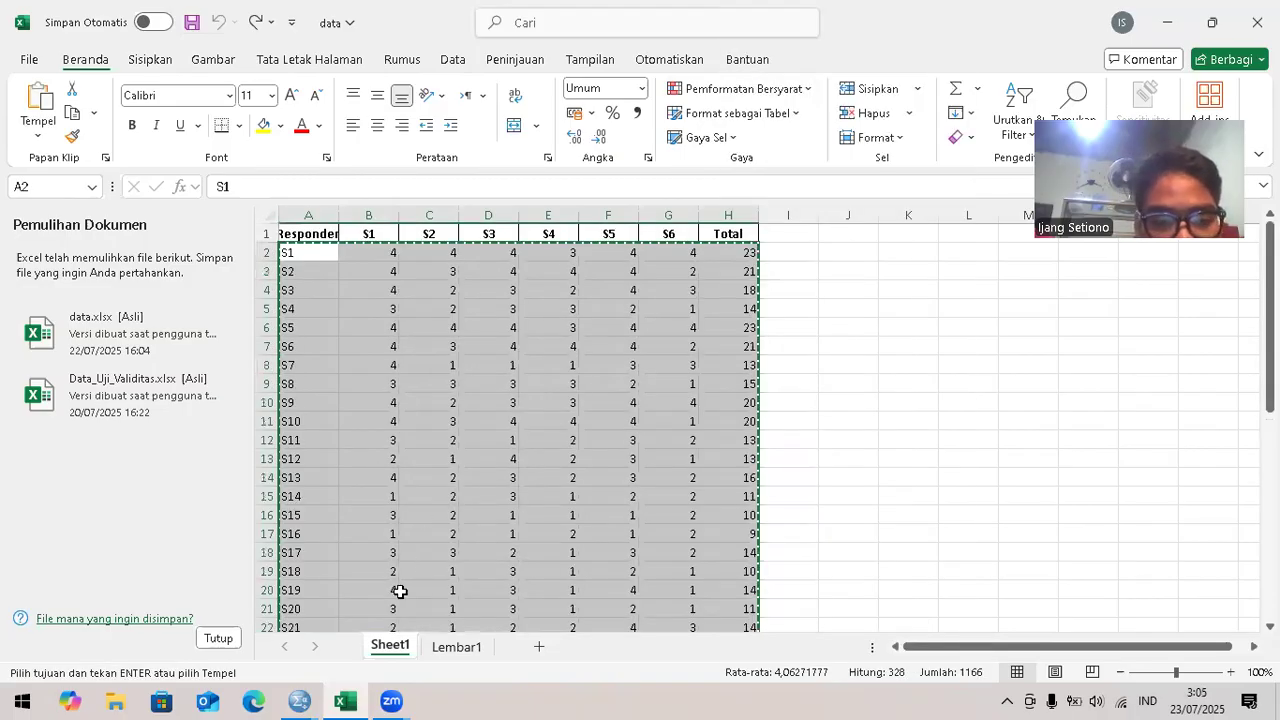
# Step: Switch to the empty SPSS Data Editor dataset and paste the copied respondent data starting at the first cell
pyautogui.click(299, 701)
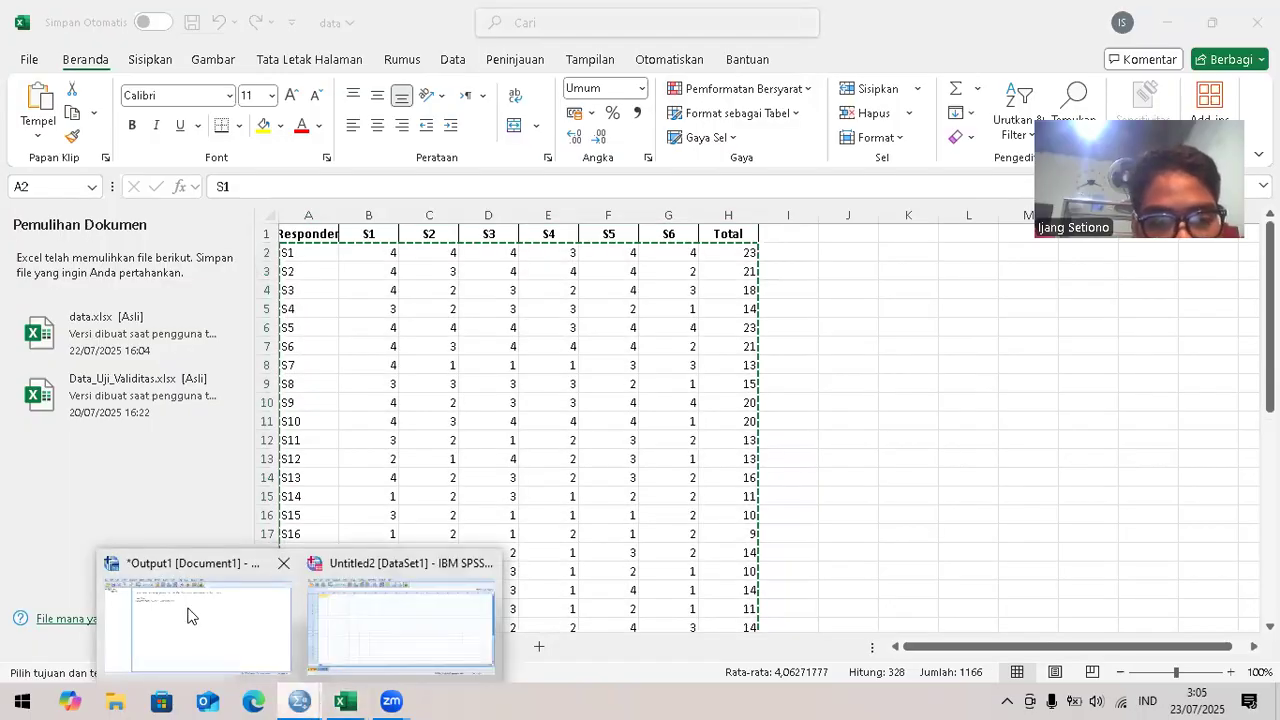
pyautogui.click(417, 605)
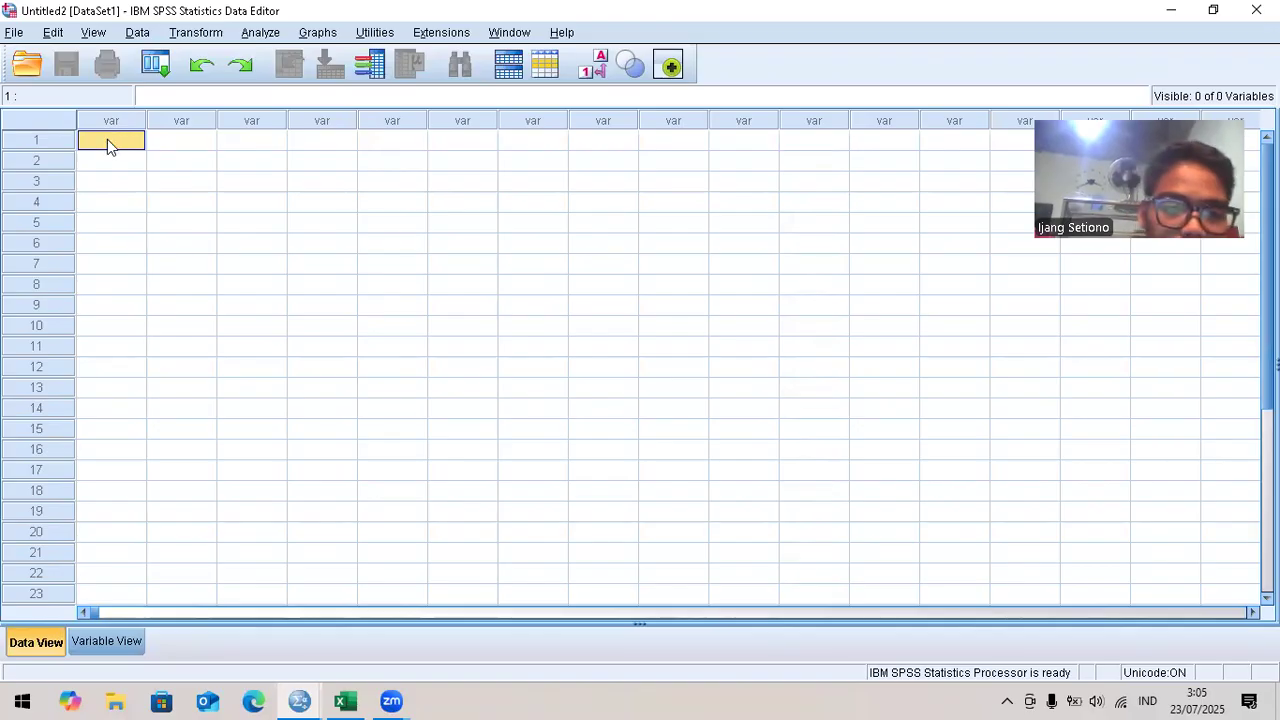
pyautogui.hotkey('ctrl', 'v')
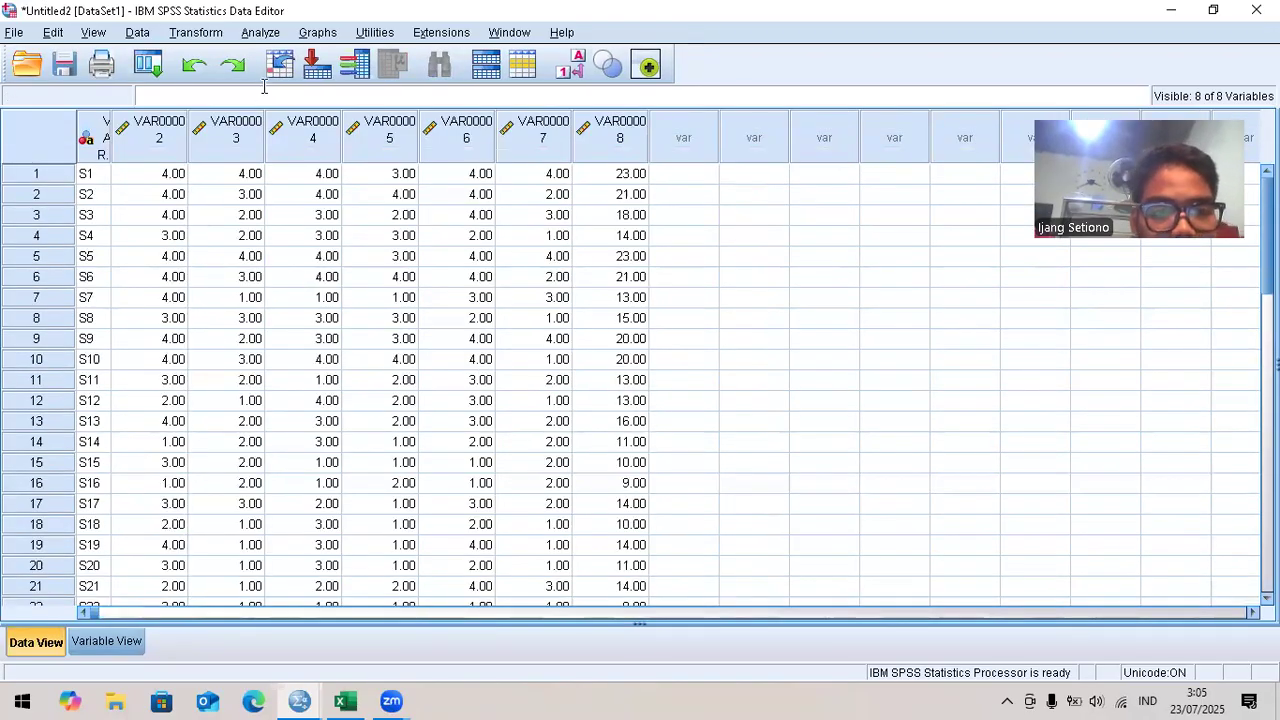
# Step: Start a Bivariate Correlations analysis and add VAR00002, VAR00003, VAR00004 and VAR00005 as its variables
pyautogui.click(262, 33)
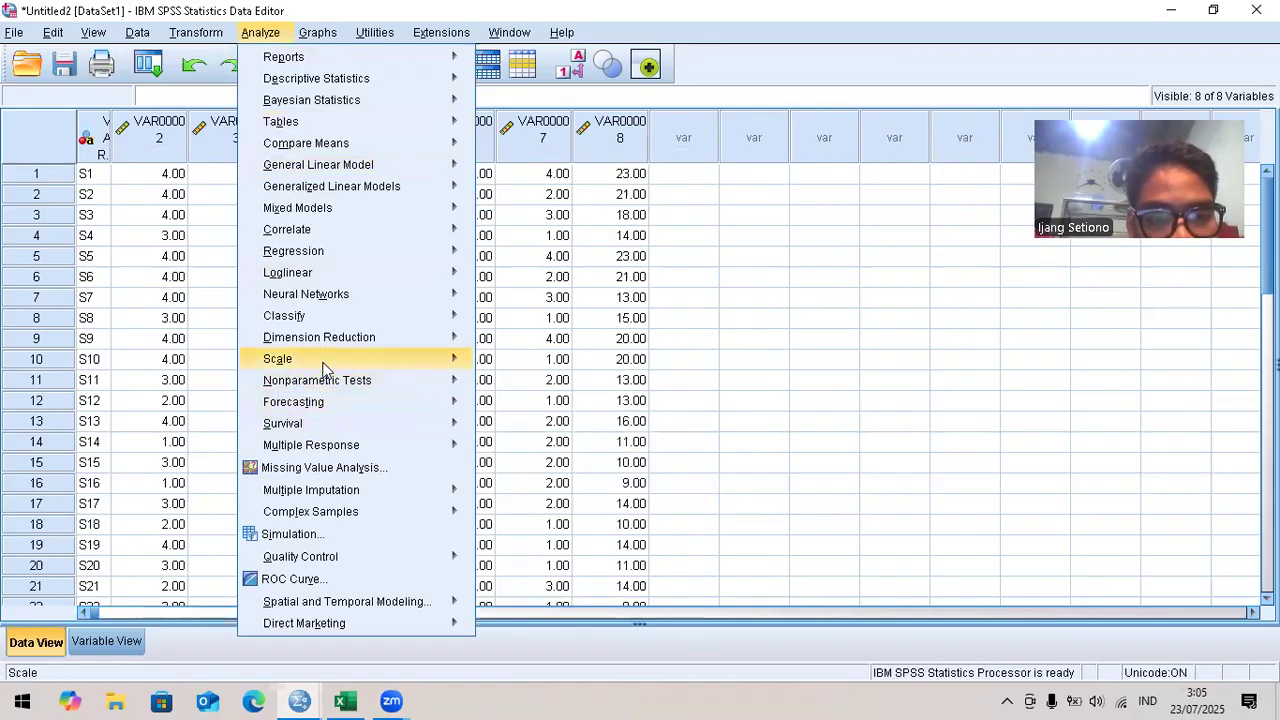
pyautogui.moveTo(324, 368)
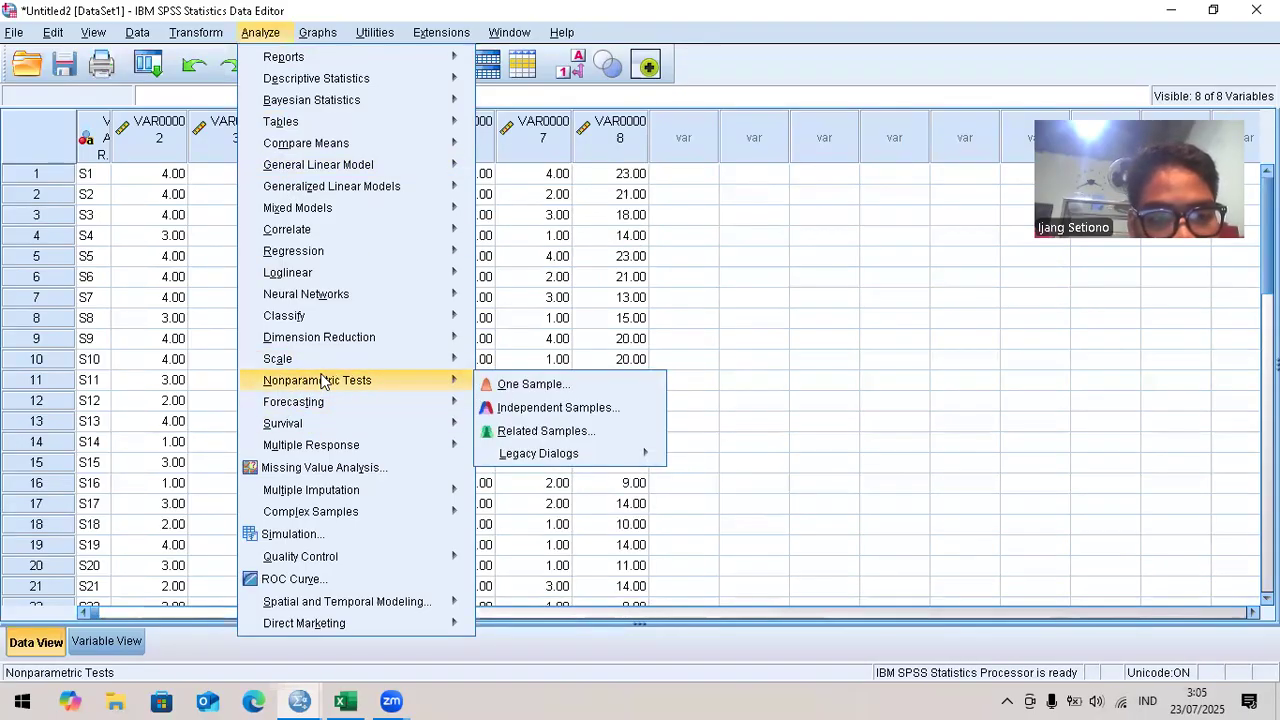
pyautogui.moveTo(340, 234)
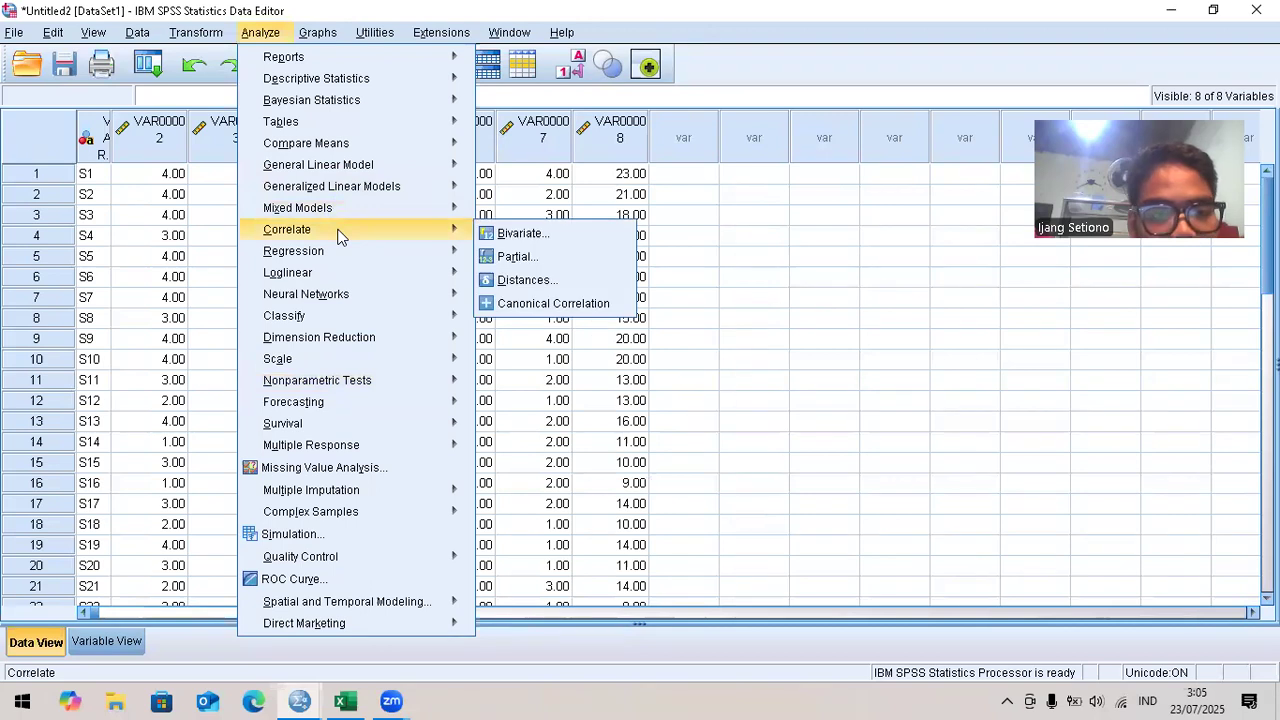
pyautogui.click(495, 232)
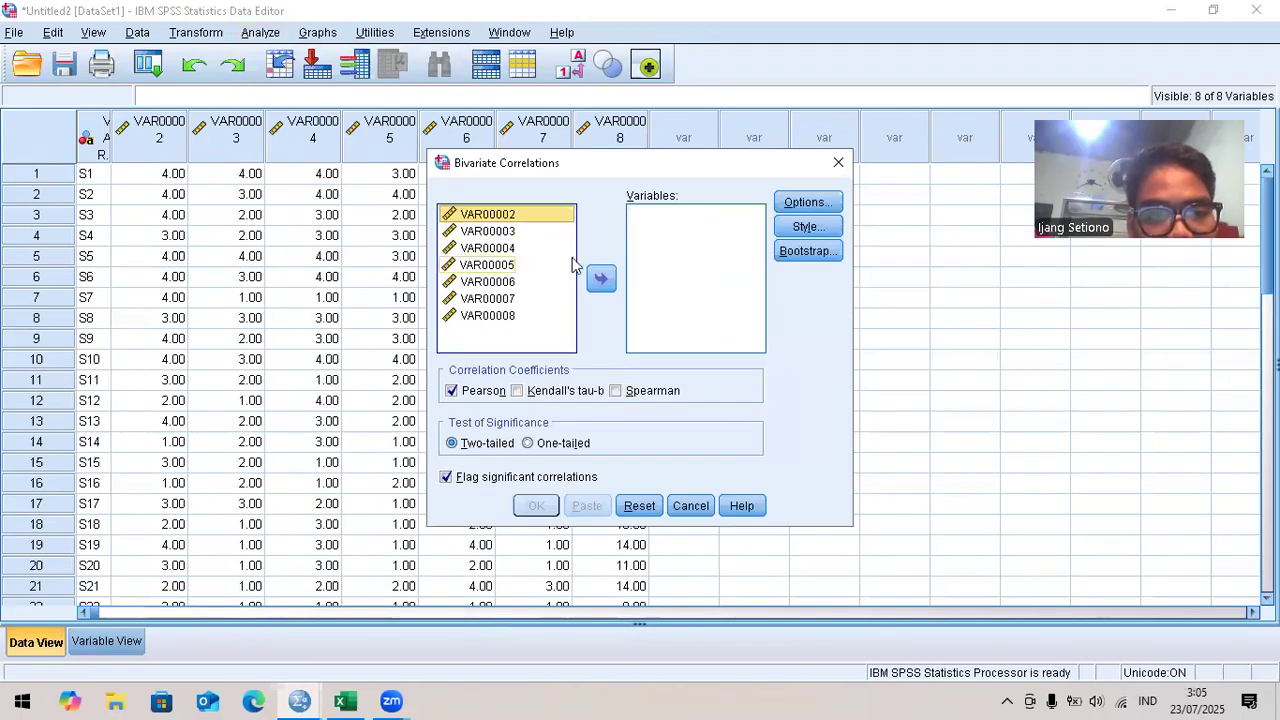
pyautogui.click(598, 279)
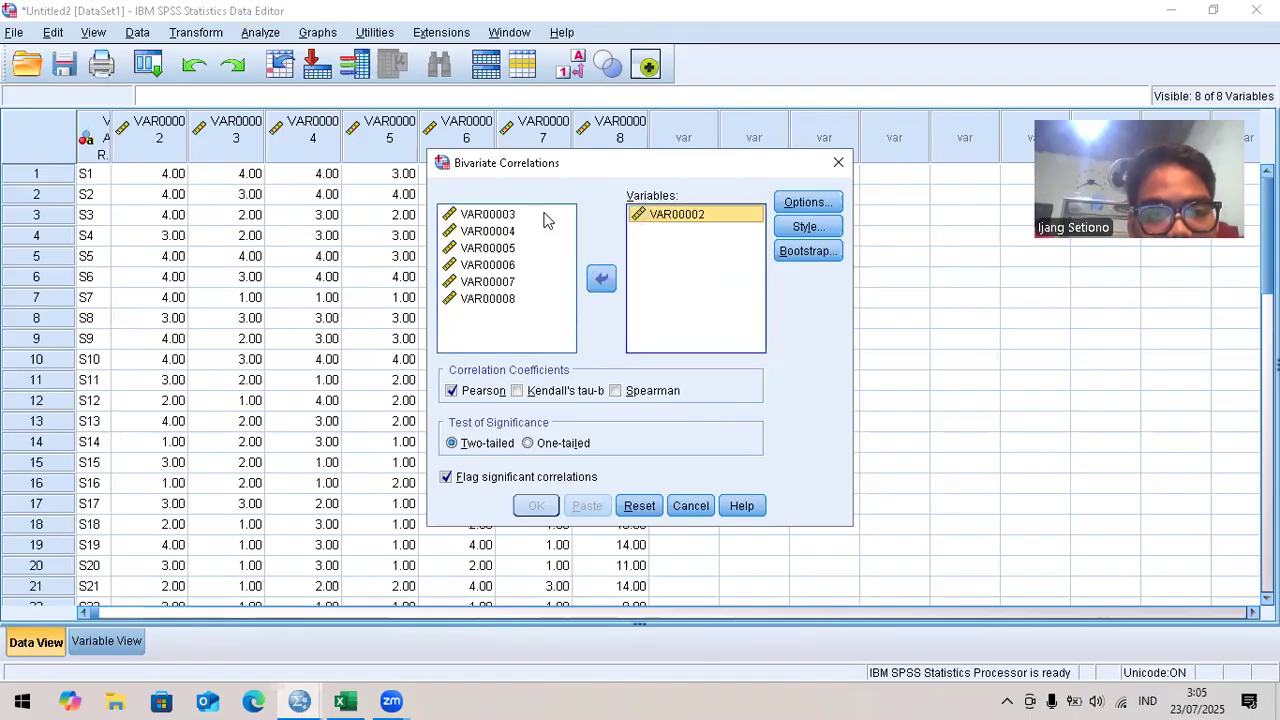
pyautogui.click(544, 214)
pyautogui.click(601, 279)
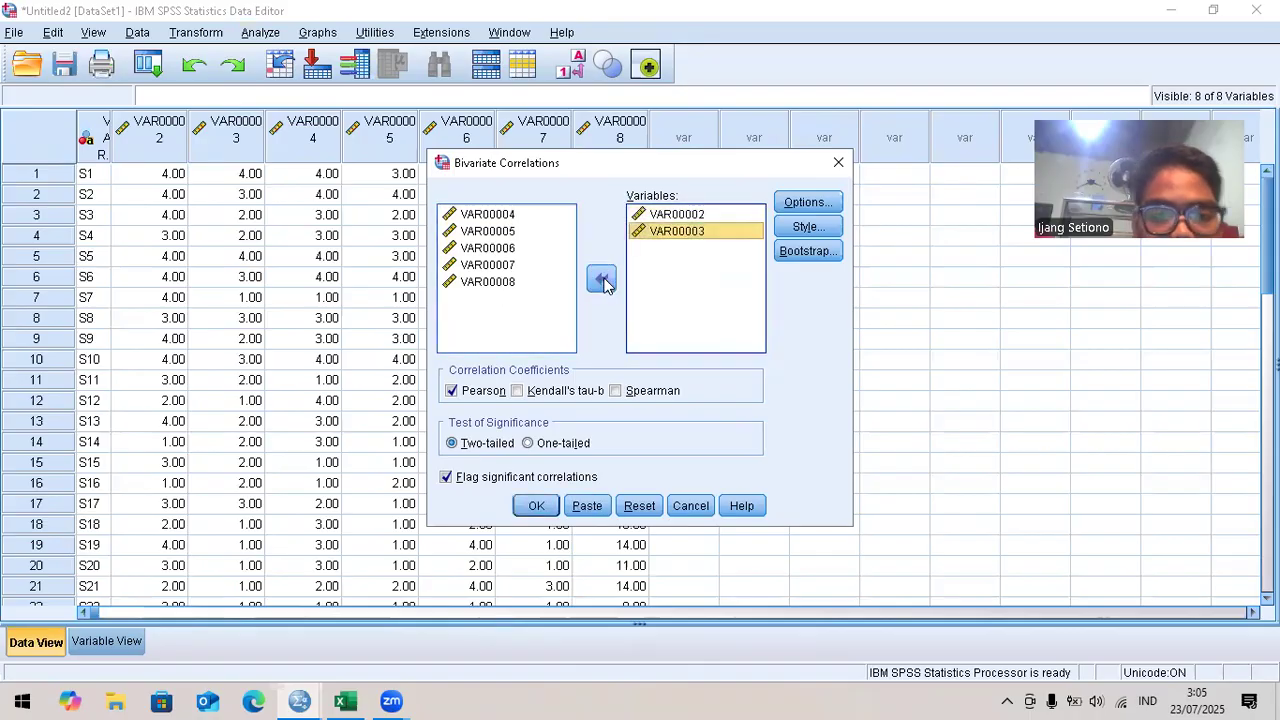
pyautogui.click(541, 215)
pyautogui.click(600, 279)
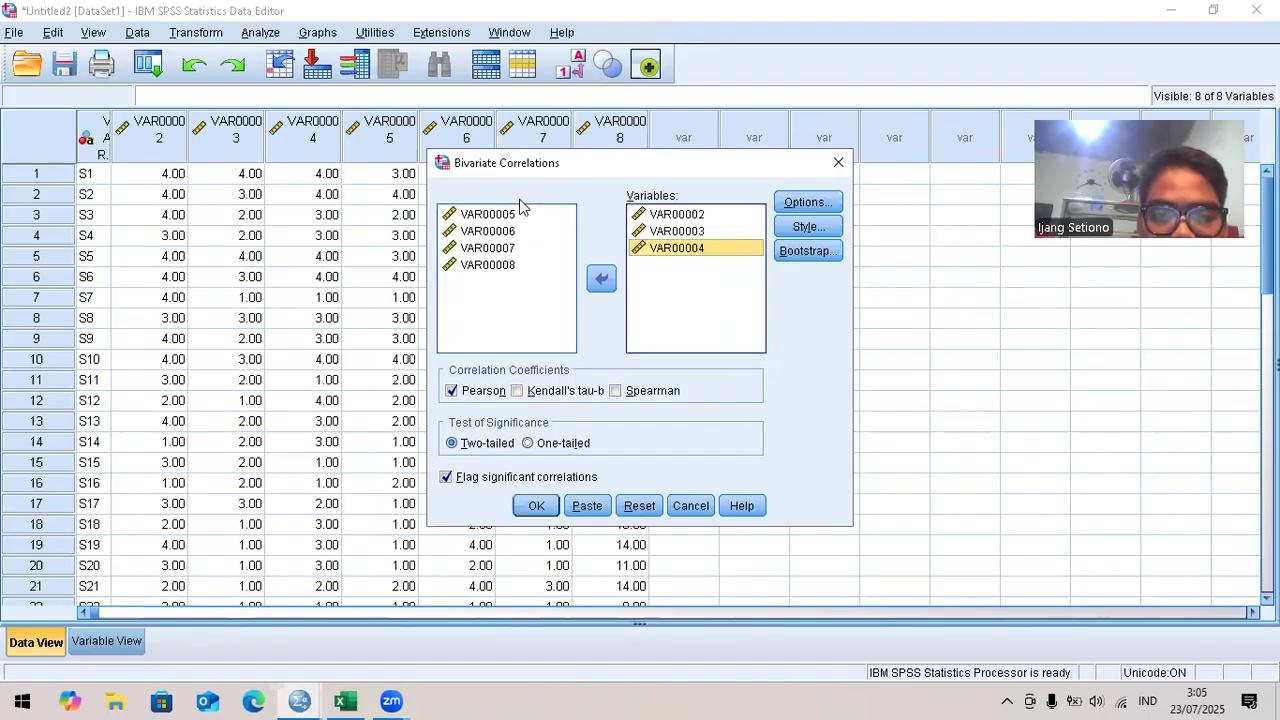
pyautogui.click(520, 216)
pyautogui.click(601, 279)
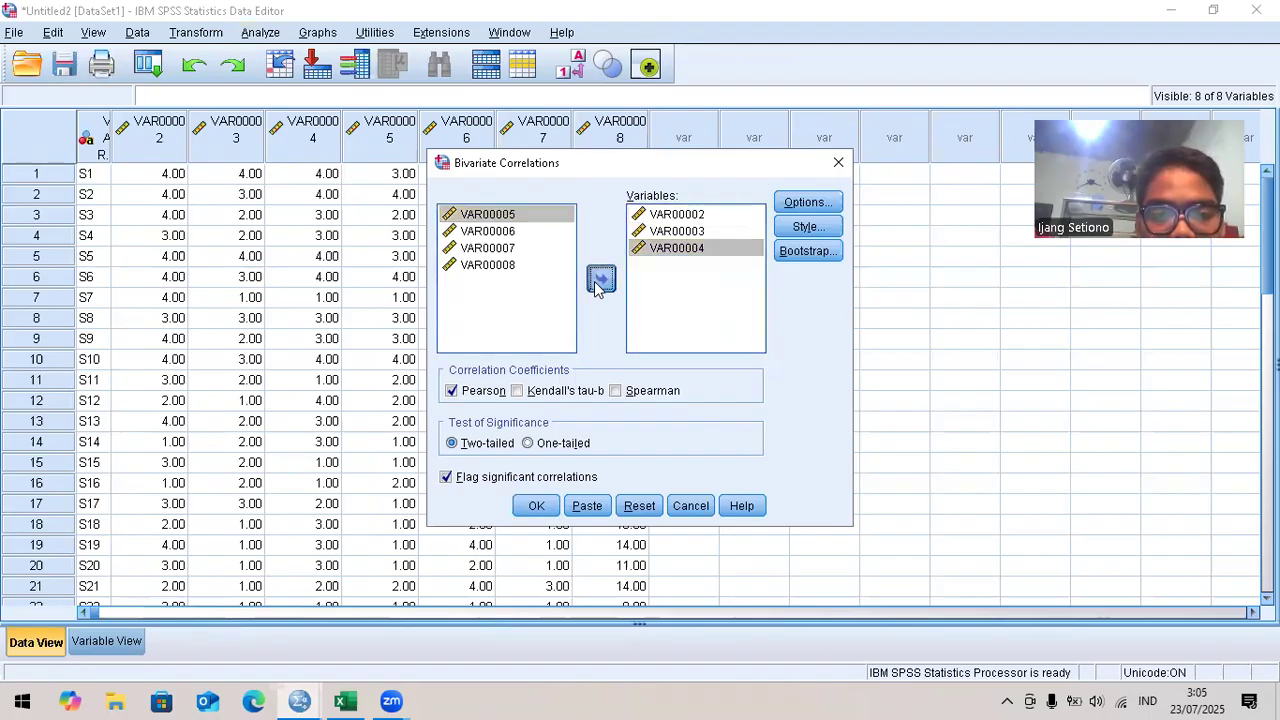
# Step: Add VAR00006, VAR00007 and VAR00008 to the correlation variables and run the two-tailed Pearson correlation
pyautogui.click(525, 216)
pyautogui.click(601, 279)
pyautogui.click(533, 216)
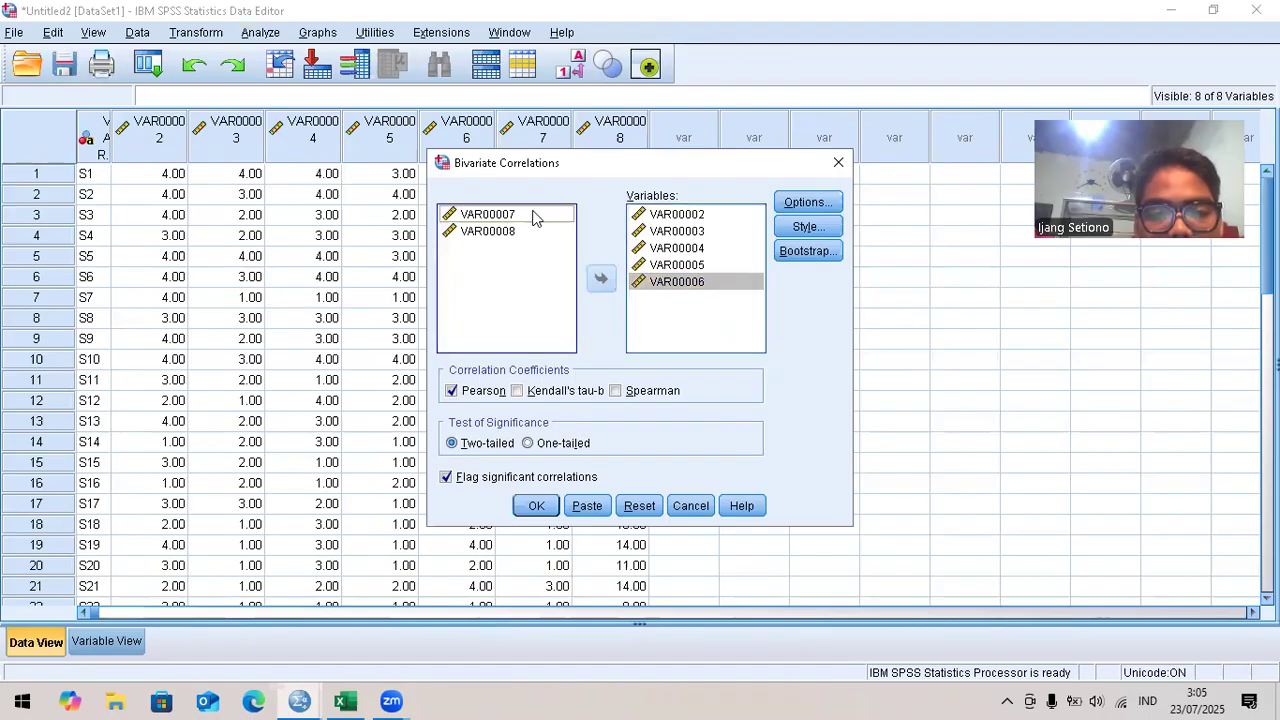
pyautogui.click(601, 279)
pyautogui.click(549, 216)
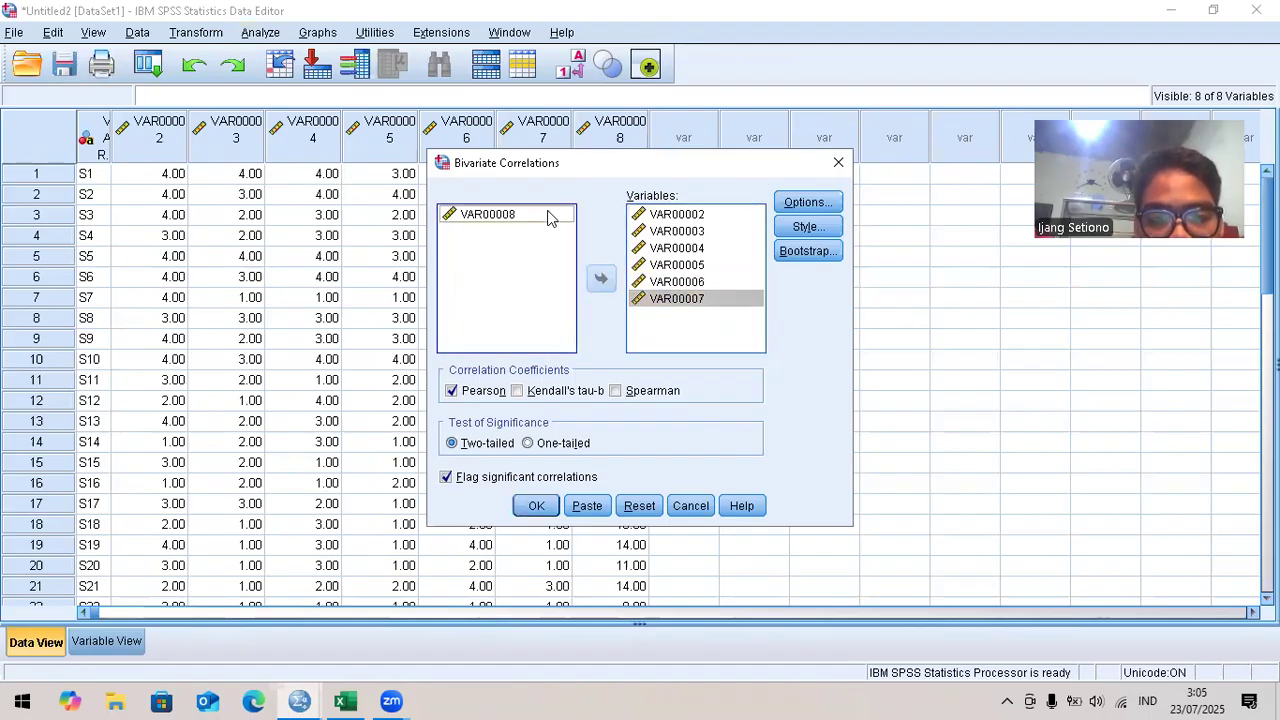
pyautogui.click(601, 279)
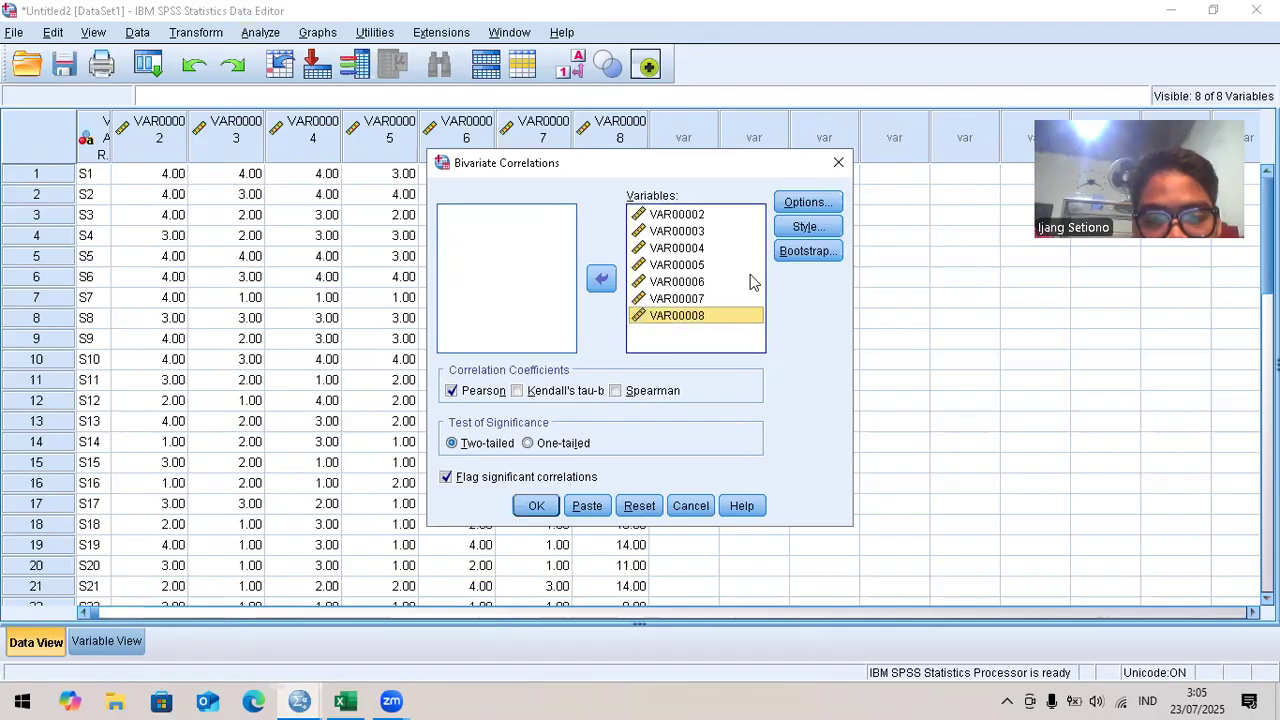
pyautogui.click(537, 505)
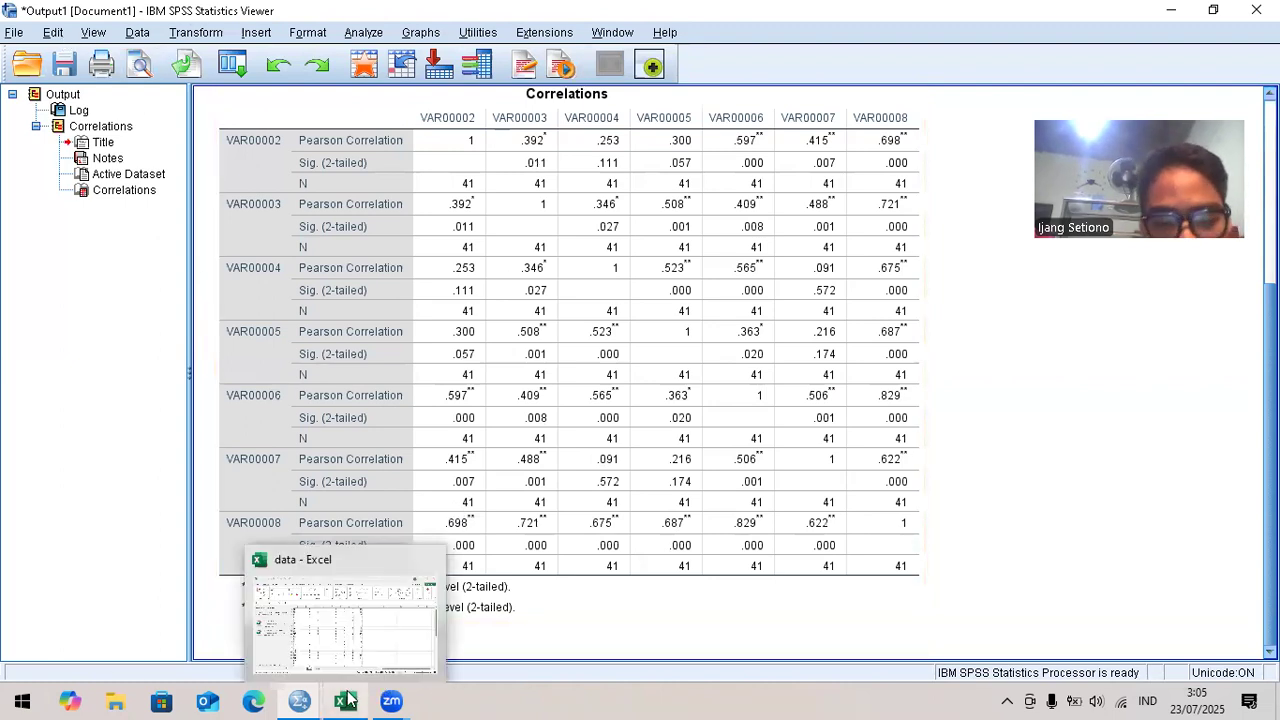
# Step: Switch to the SPSS Data Editor, start a Reliability Analysis and add VAR00002, VAR00003 and VAR00004 as its items
pyautogui.moveTo(307, 700)
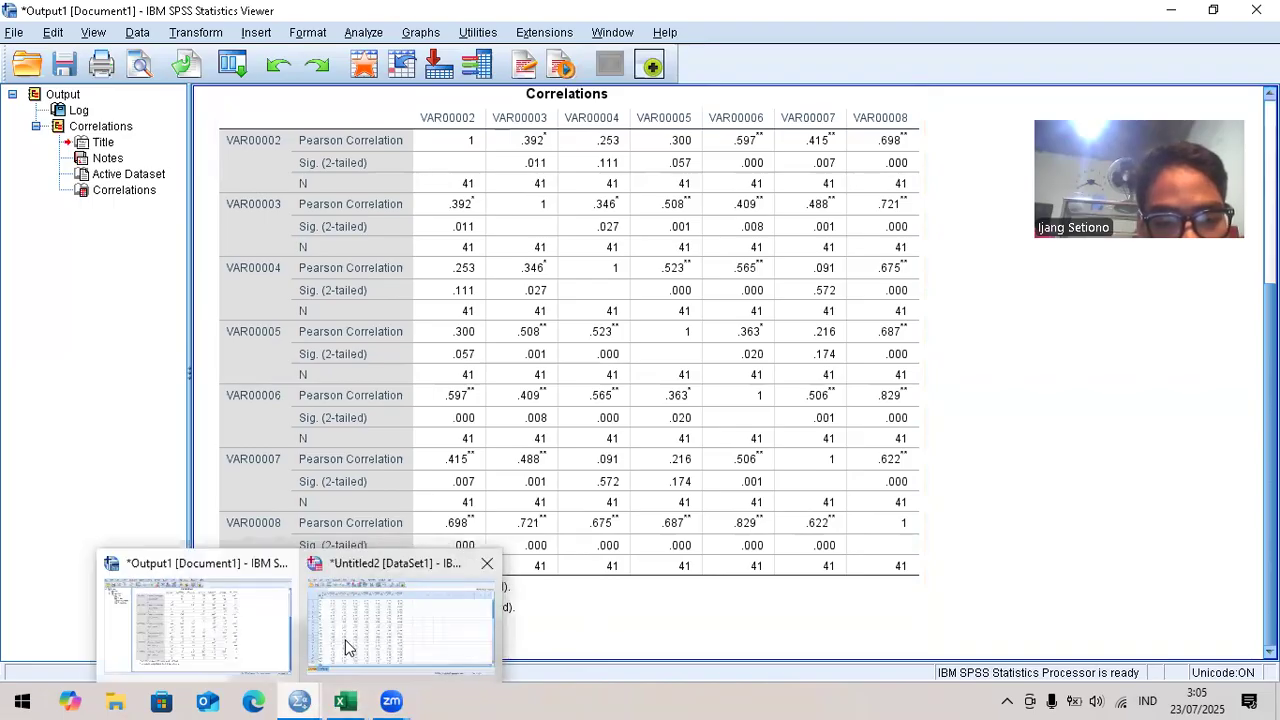
pyautogui.click(345, 648)
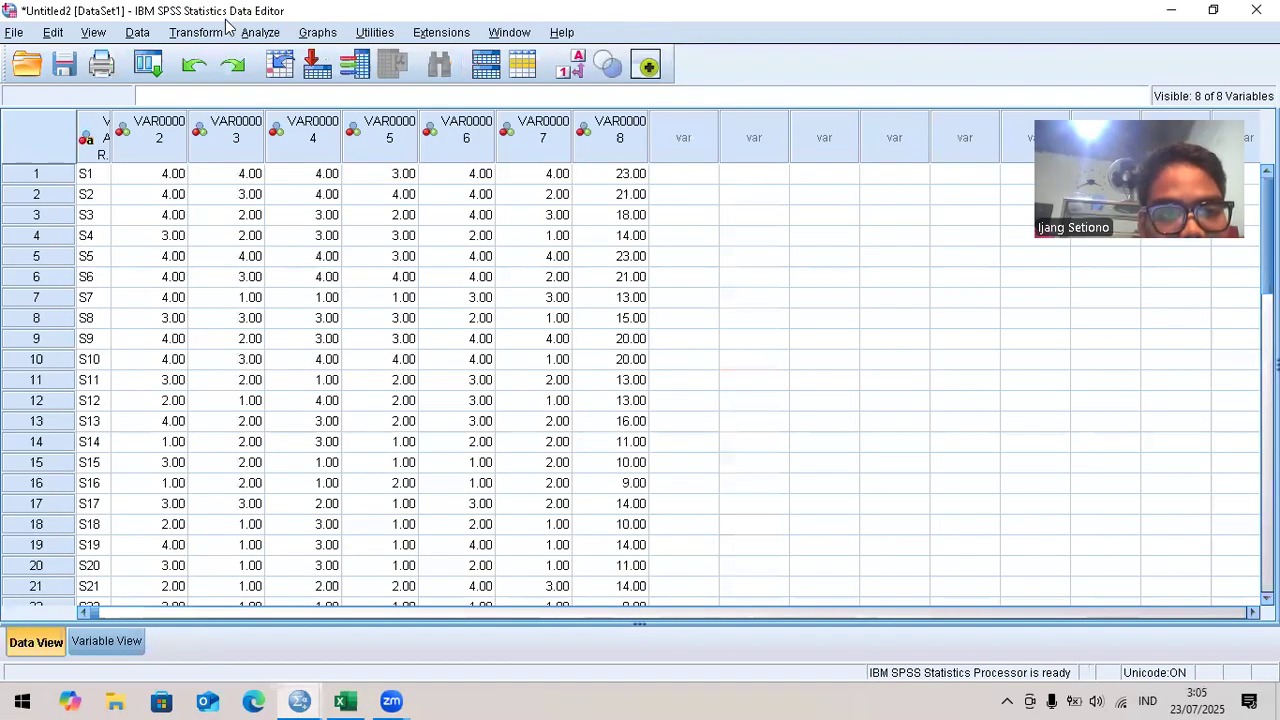
pyautogui.click(260, 32)
pyautogui.moveTo(338, 368)
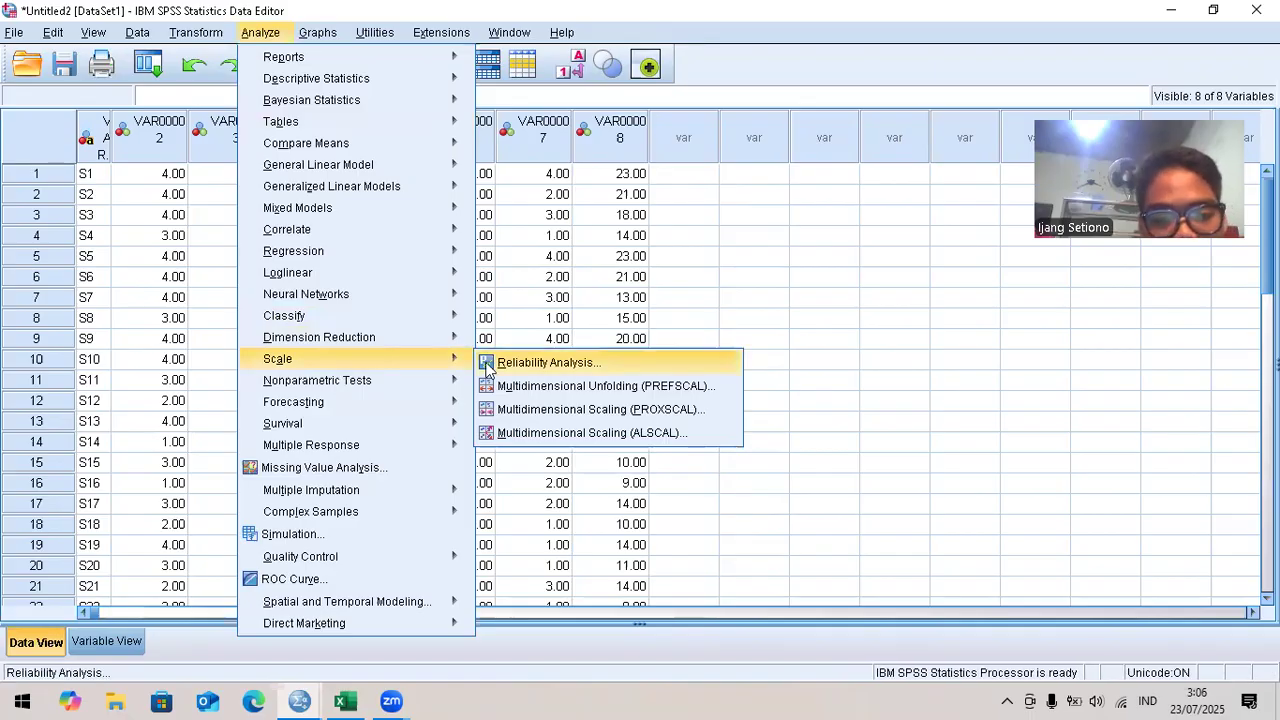
pyautogui.click(487, 368)
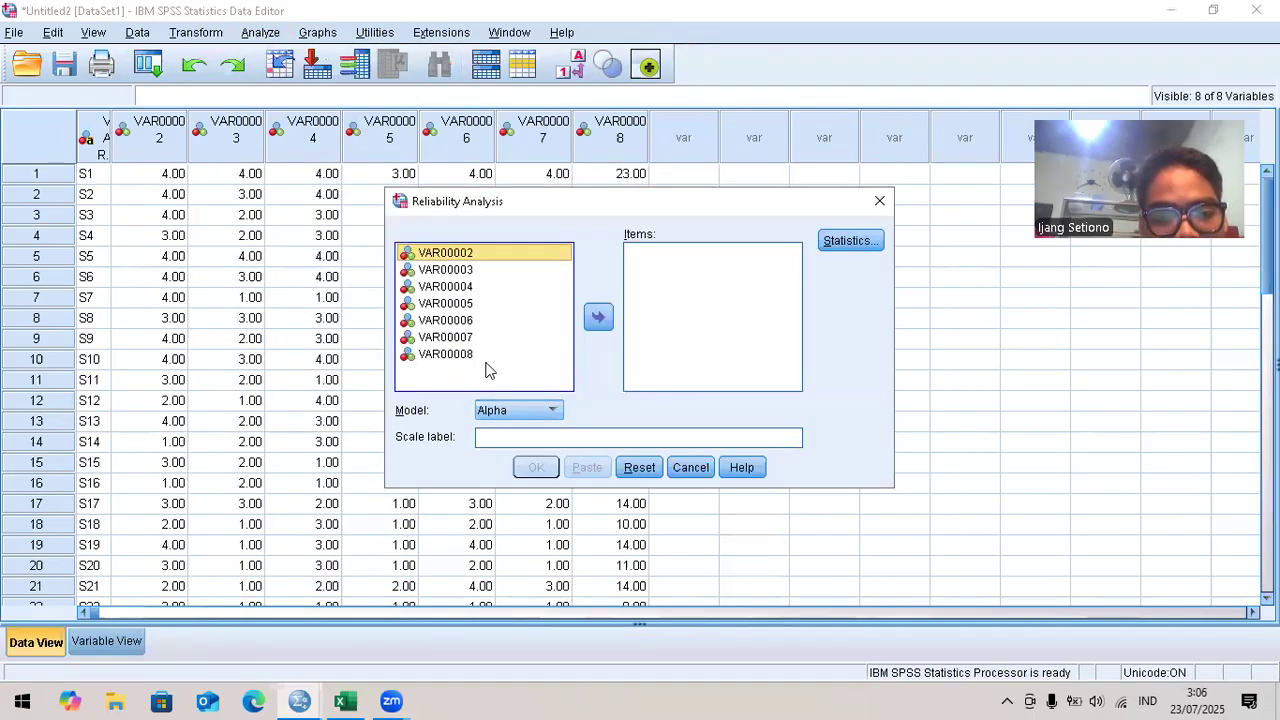
pyautogui.click(605, 318)
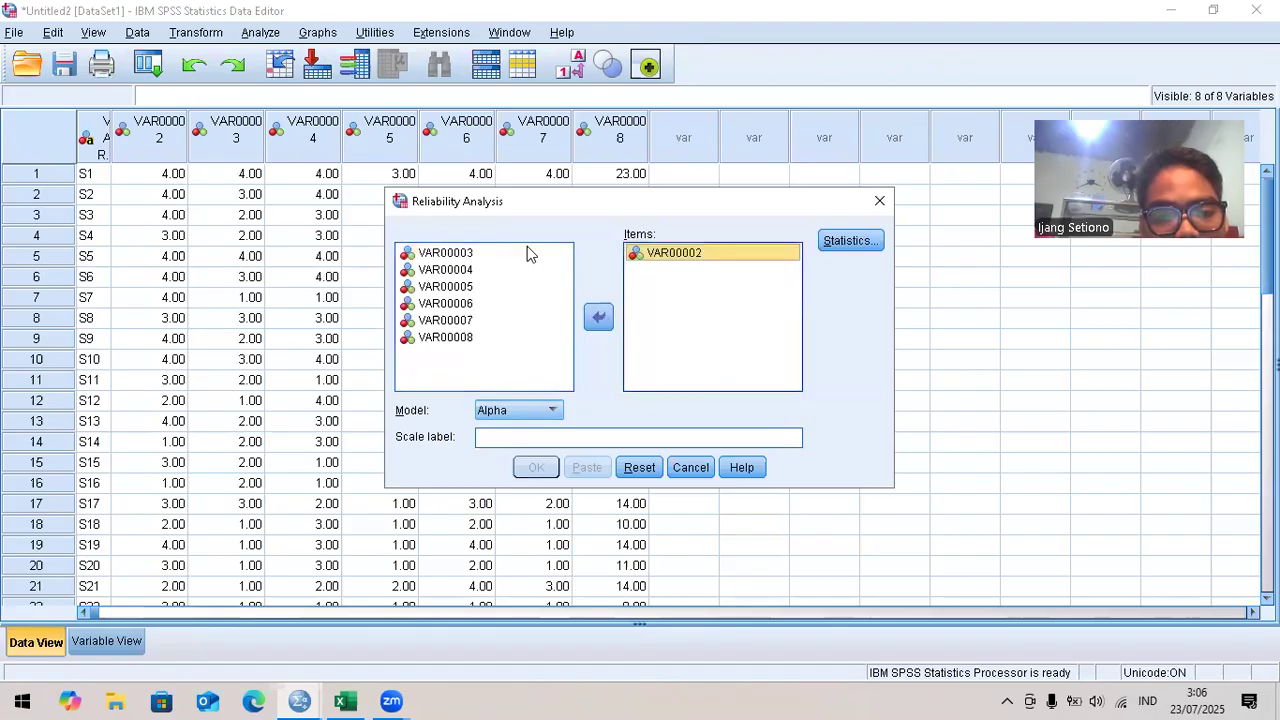
pyautogui.click(523, 253)
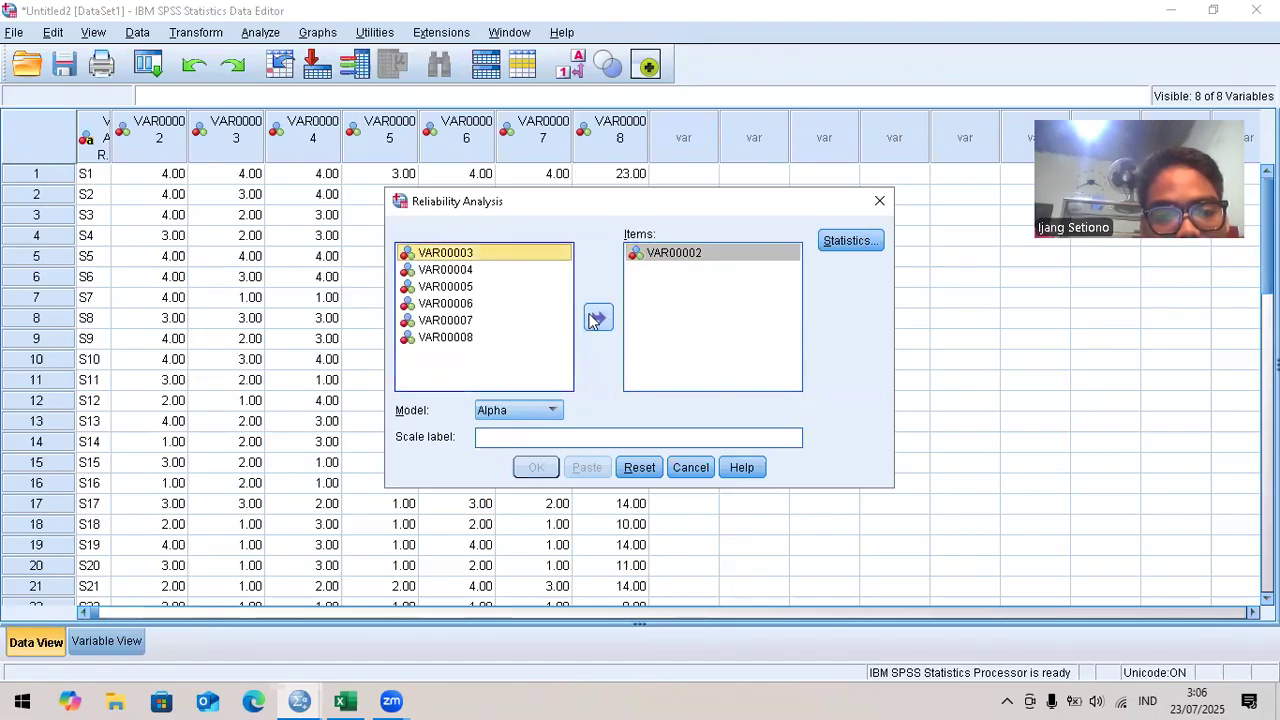
pyautogui.click(595, 317)
pyautogui.click(543, 254)
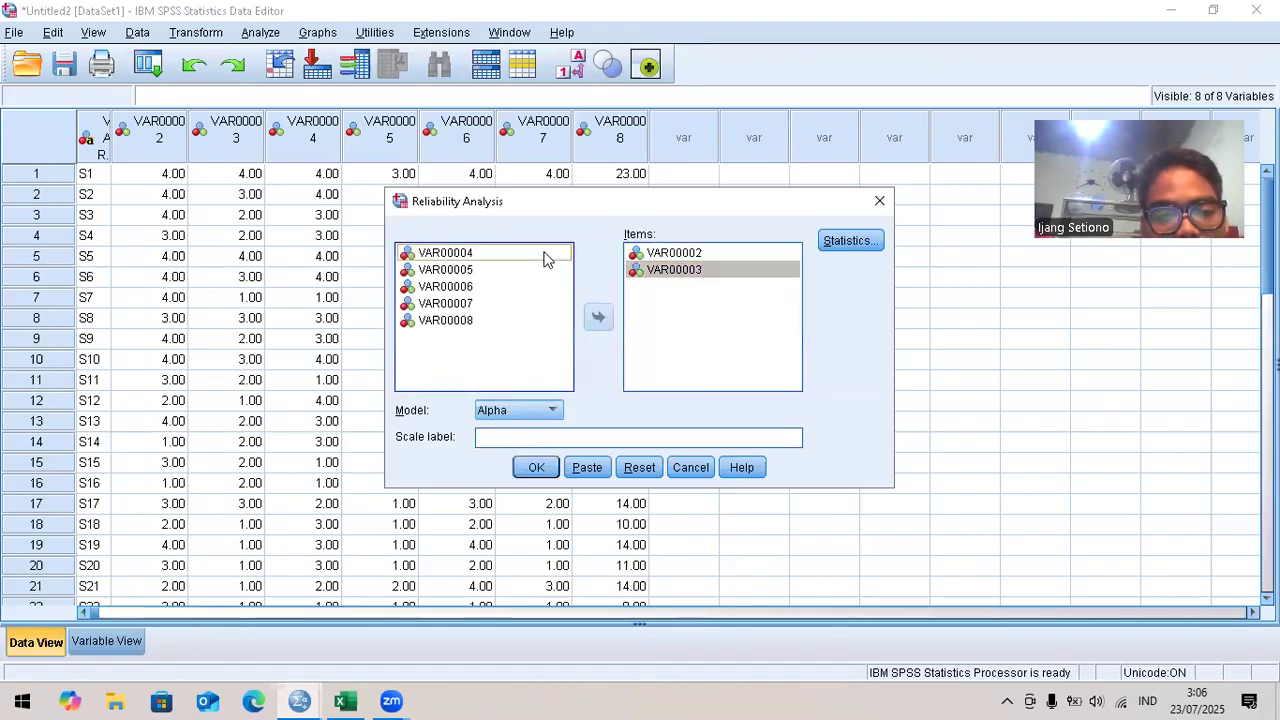
pyautogui.click(598, 317)
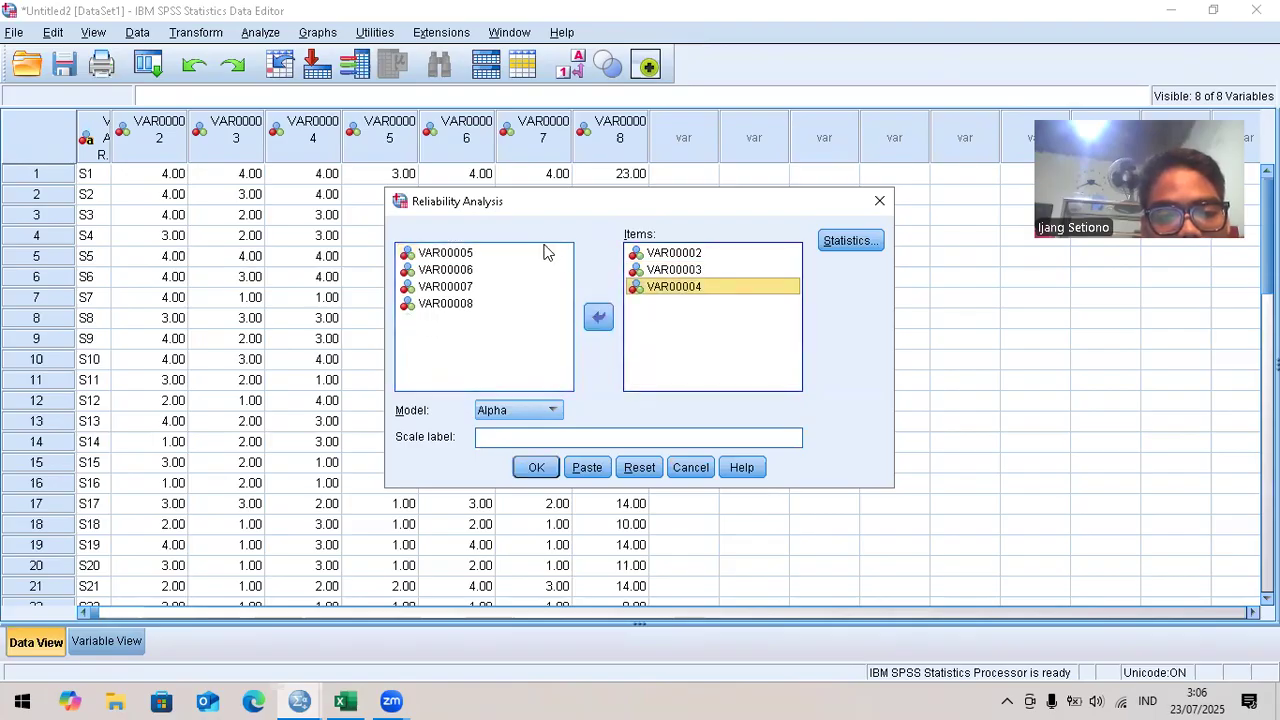
# Step: Add VAR00005, VAR00006 and VAR00007 to the reliability items, leaving out VAR00008
pyautogui.click(547, 253)
pyautogui.click(598, 317)
pyautogui.click(547, 256)
pyautogui.click(598, 317)
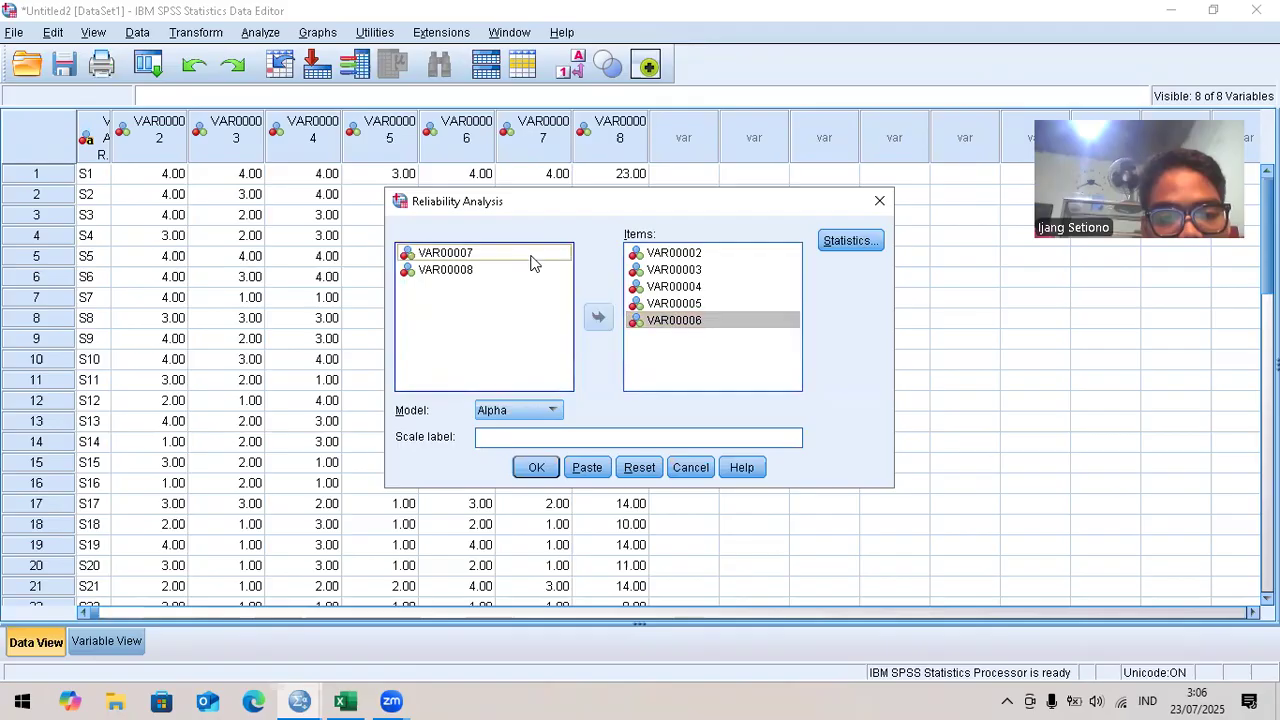
pyautogui.click(533, 258)
pyautogui.click(598, 317)
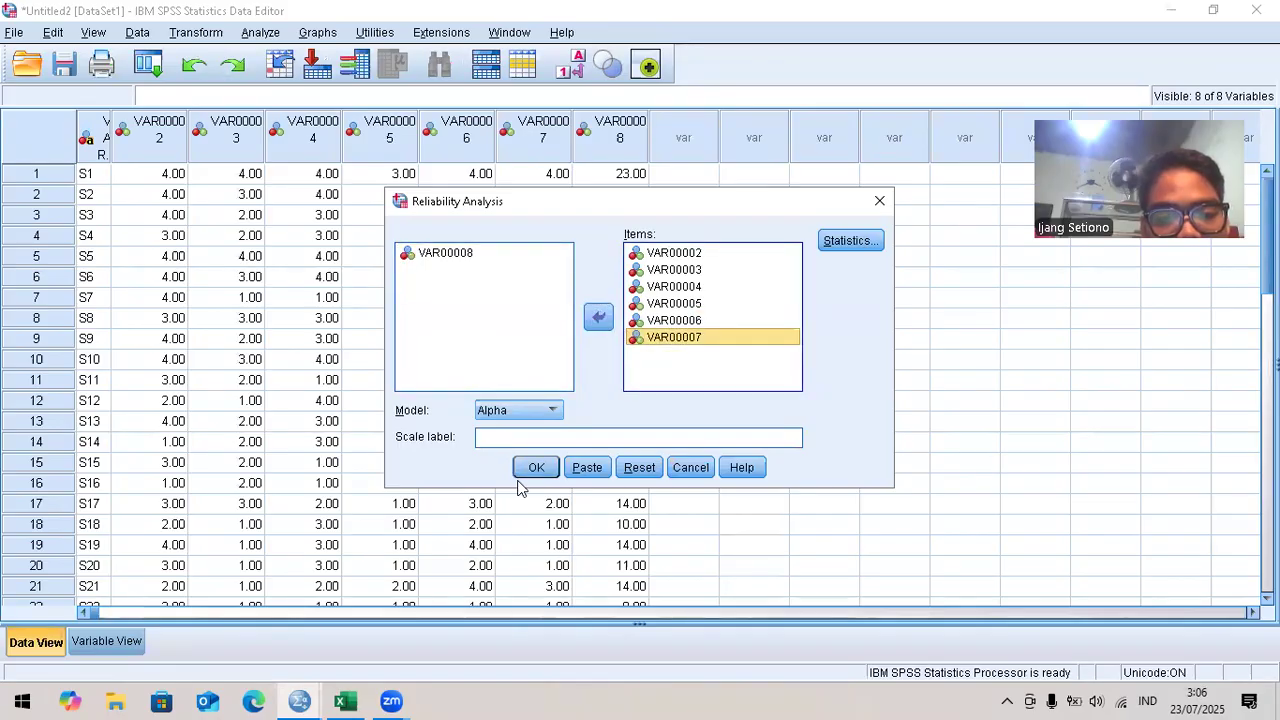
# Step: Request descriptives for item, scale and scale if item deleted, and run the reliability analysis with the Alpha model
pyautogui.click(870, 240)
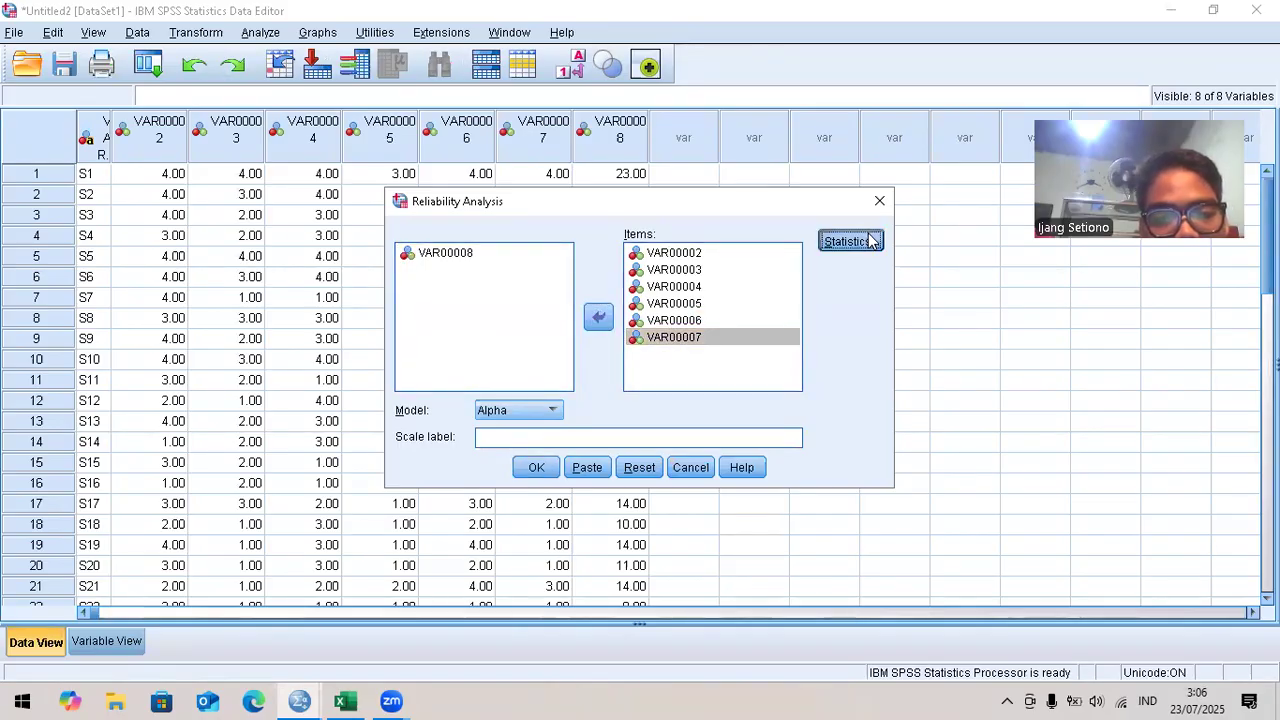
pyautogui.click(488, 232)
pyautogui.click(487, 254)
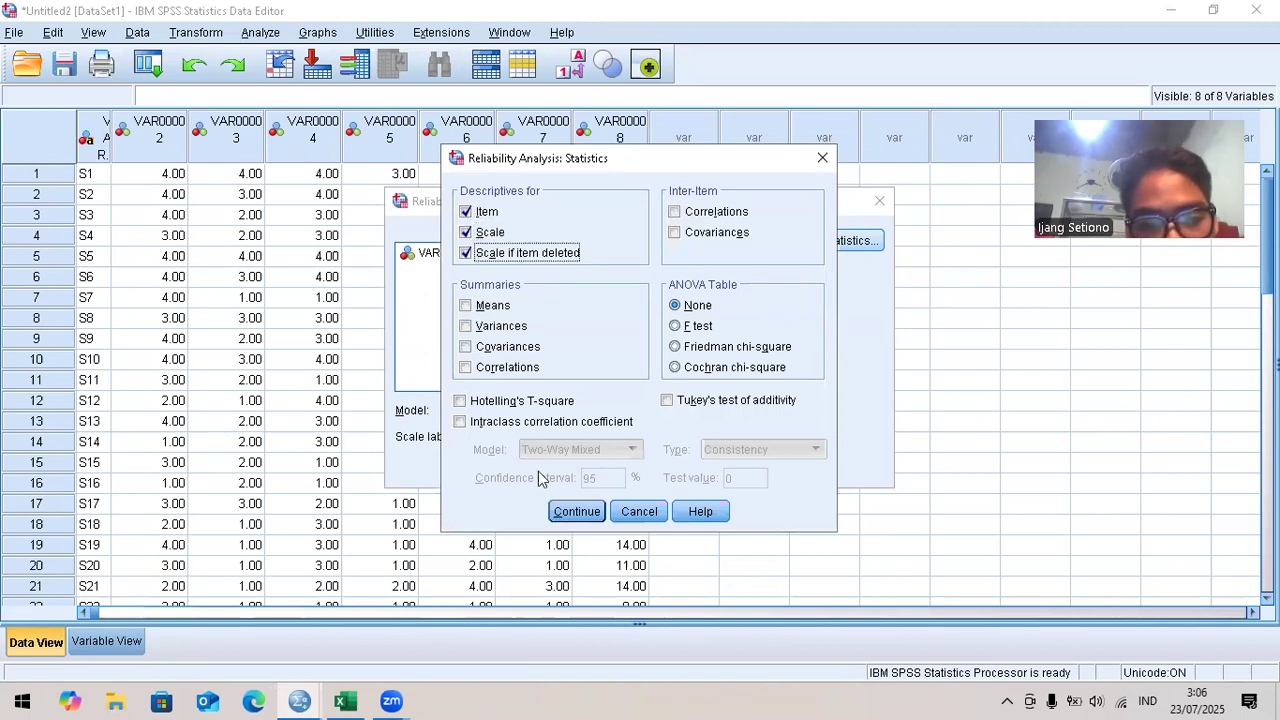
pyautogui.click(568, 512)
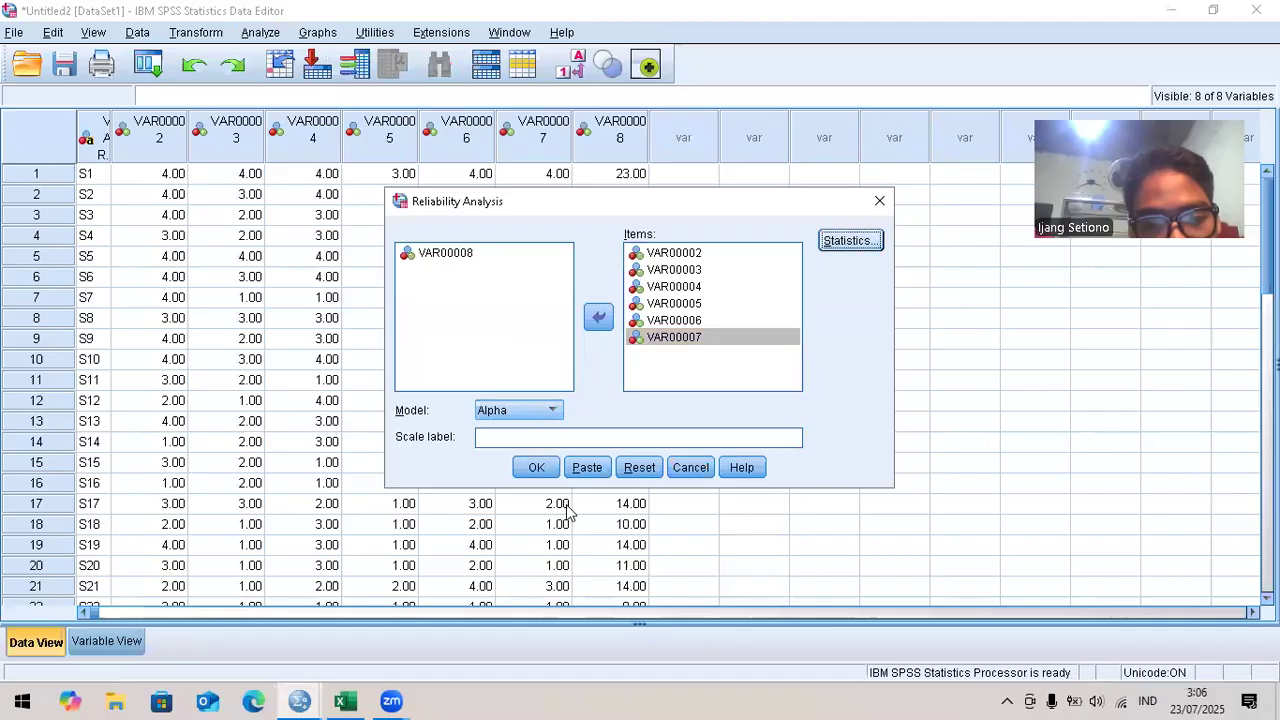
pyautogui.click(537, 479)
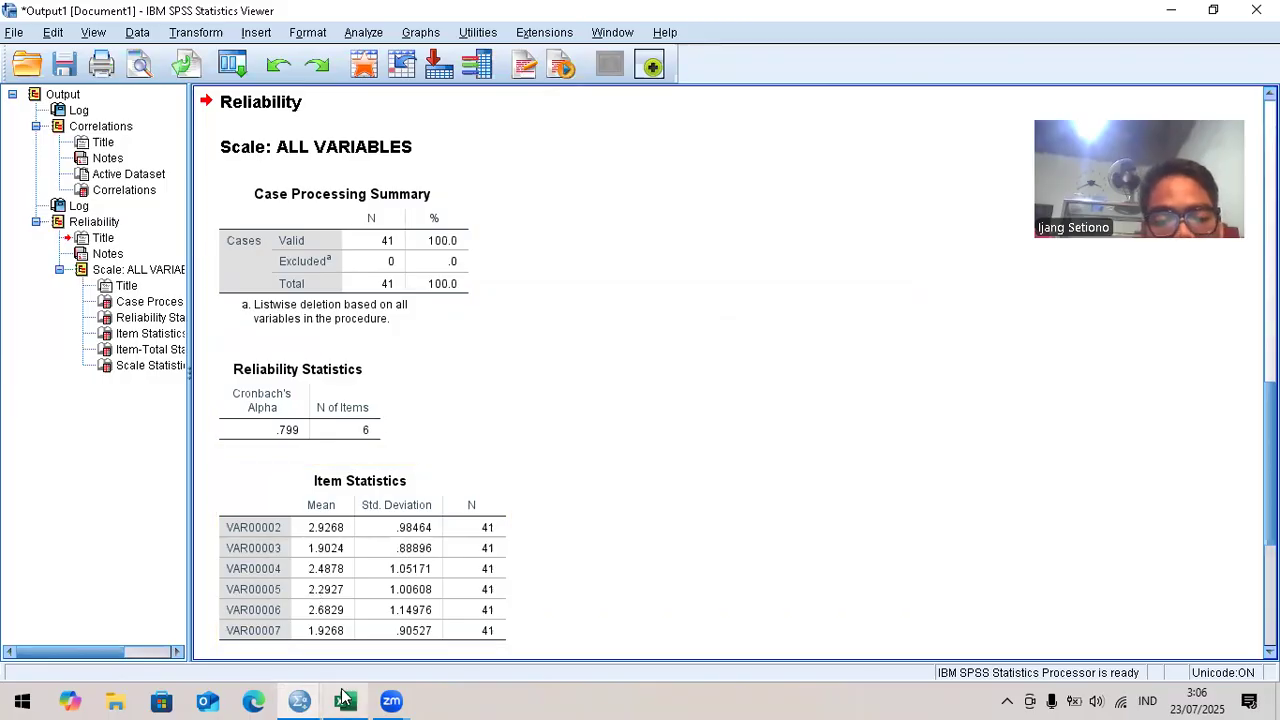
# Step: Switch to the Excel data workbook, open the sheet Lembar1 and look through the two columns of posttest scores
pyautogui.moveTo(343, 697)
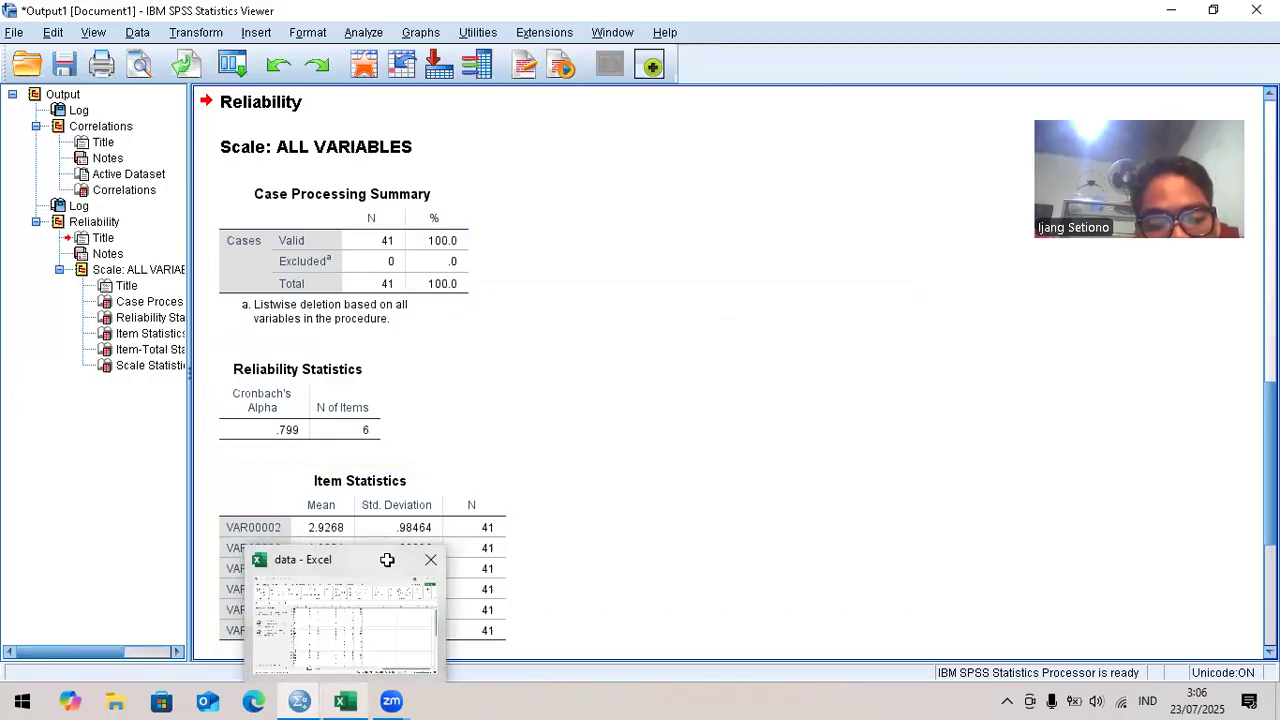
pyautogui.click(358, 650)
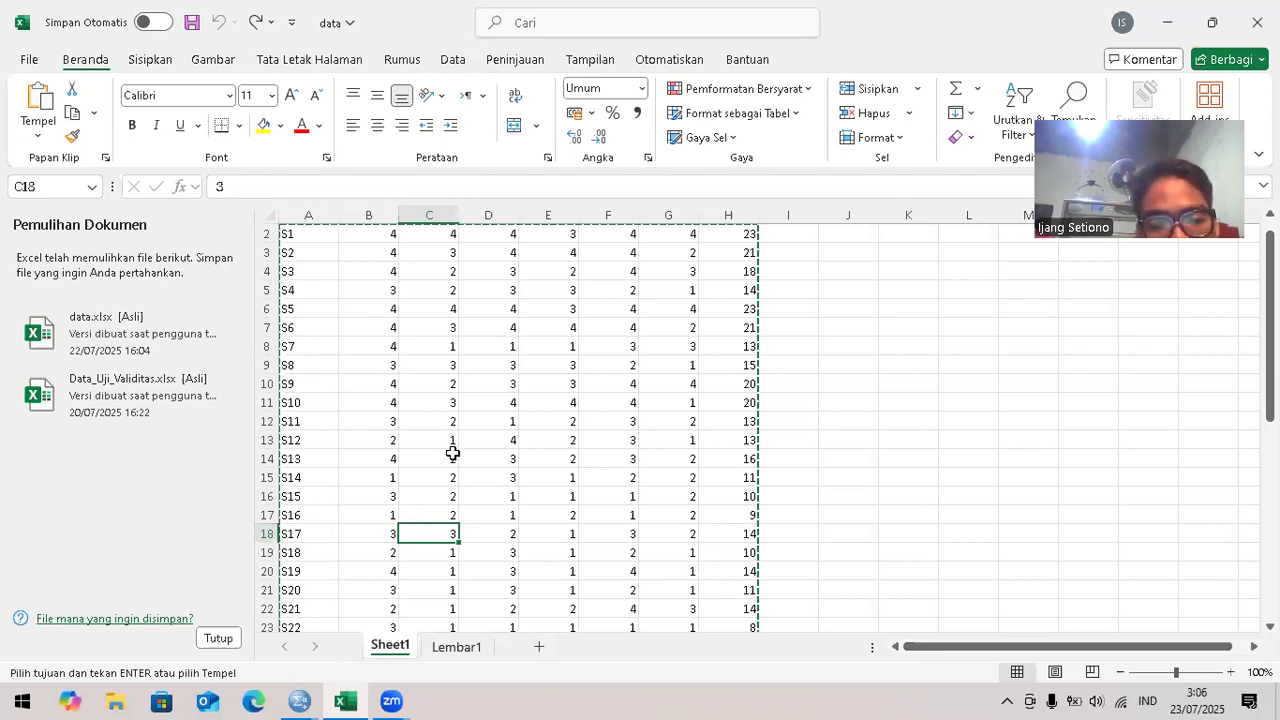
pyautogui.moveTo(638, 570); pyautogui.dragTo(1130, 646)
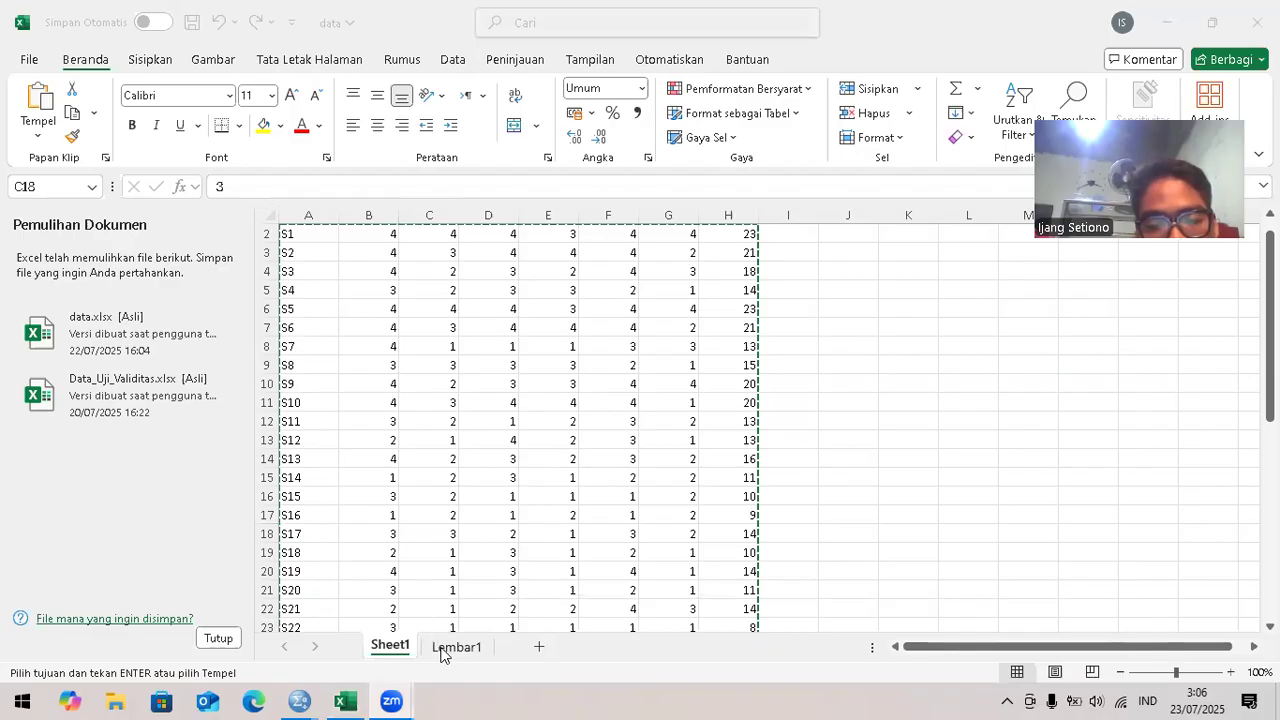
pyautogui.click(443, 655)
pyautogui.click(443, 650)
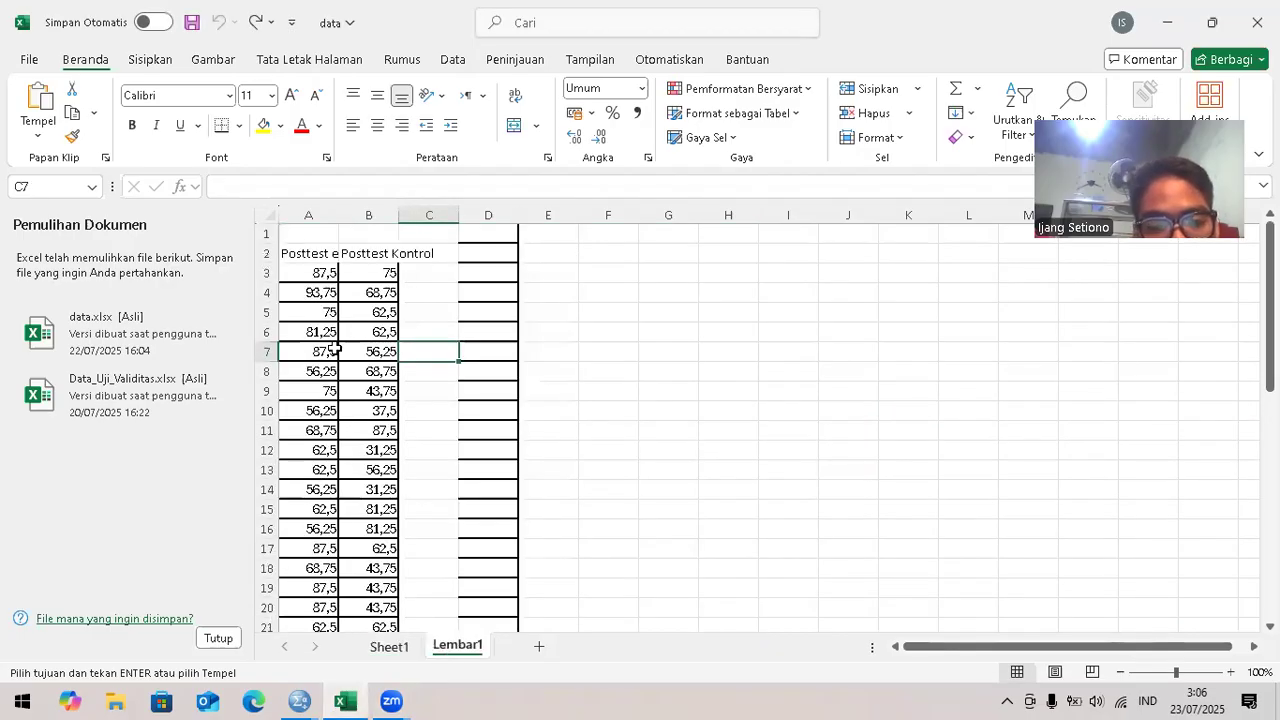
pyautogui.click(617, 277)
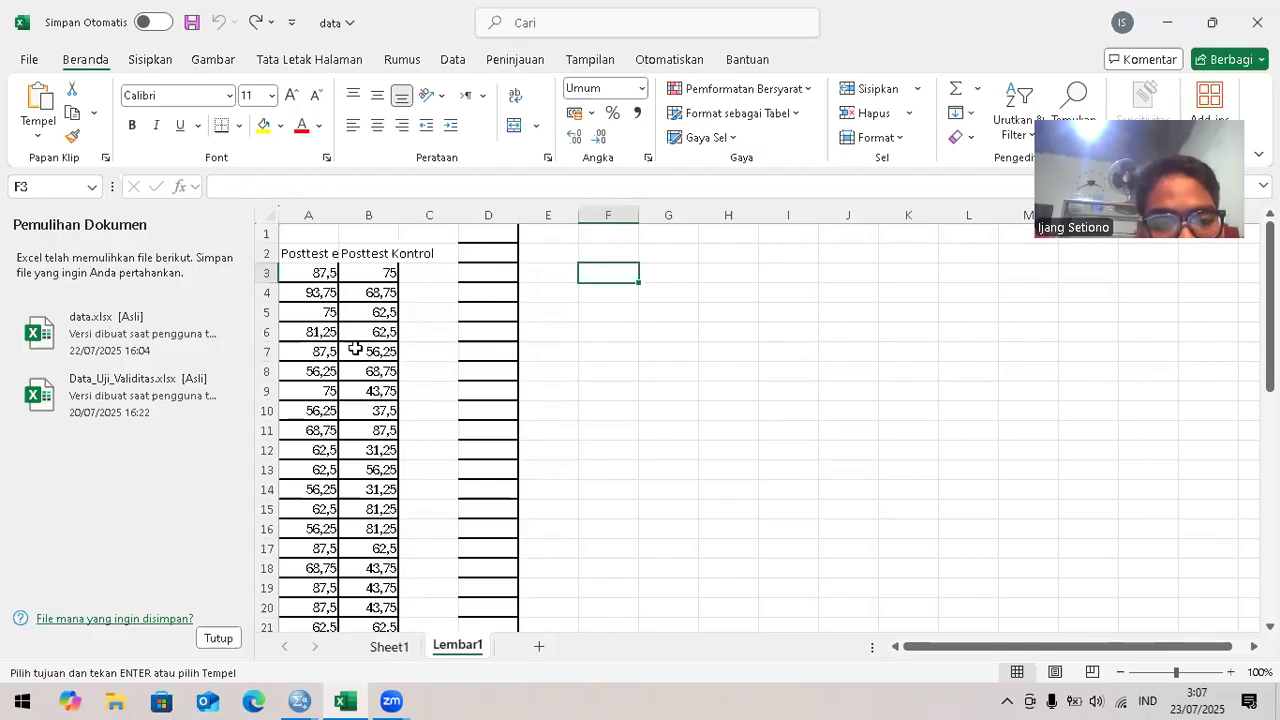
pyautogui.scroll(-4, 355, 348)
pyautogui.scroll(4, 355, 348)
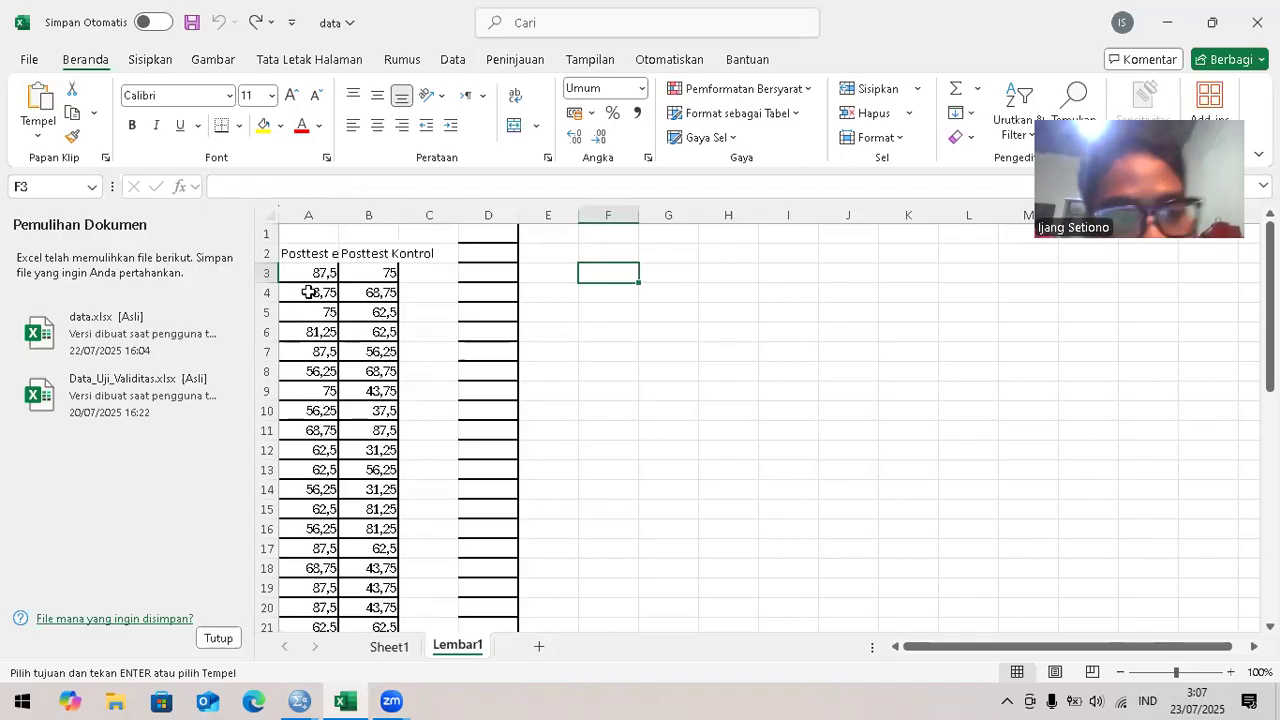
# Step: Copy the first column of posttest scores in A3:A24, without its header
pyautogui.moveTo(306, 279); pyautogui.dragTo(318, 370)
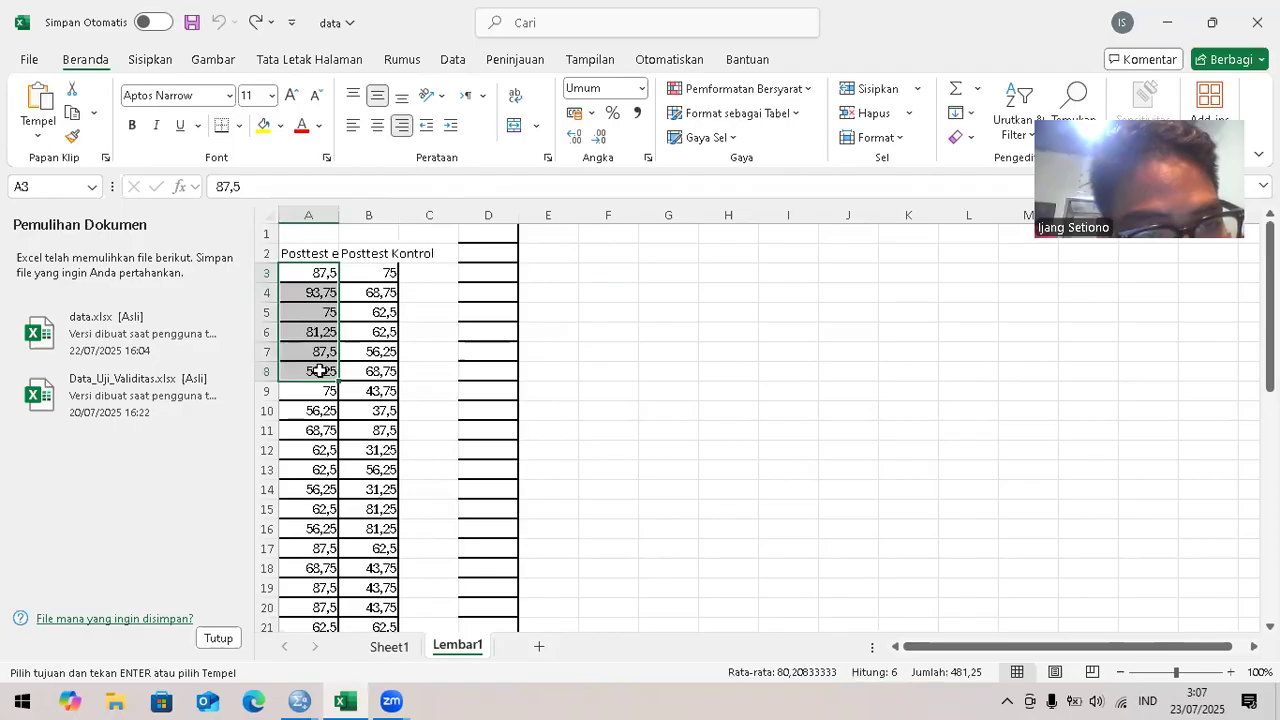
pyautogui.click(446, 437)
pyautogui.moveTo(316, 277); pyautogui.dragTo(317, 381)
pyautogui.click(588, 428)
pyautogui.click(299, 270)
pyautogui.moveTo(299, 270); pyautogui.dragTo(321, 536)
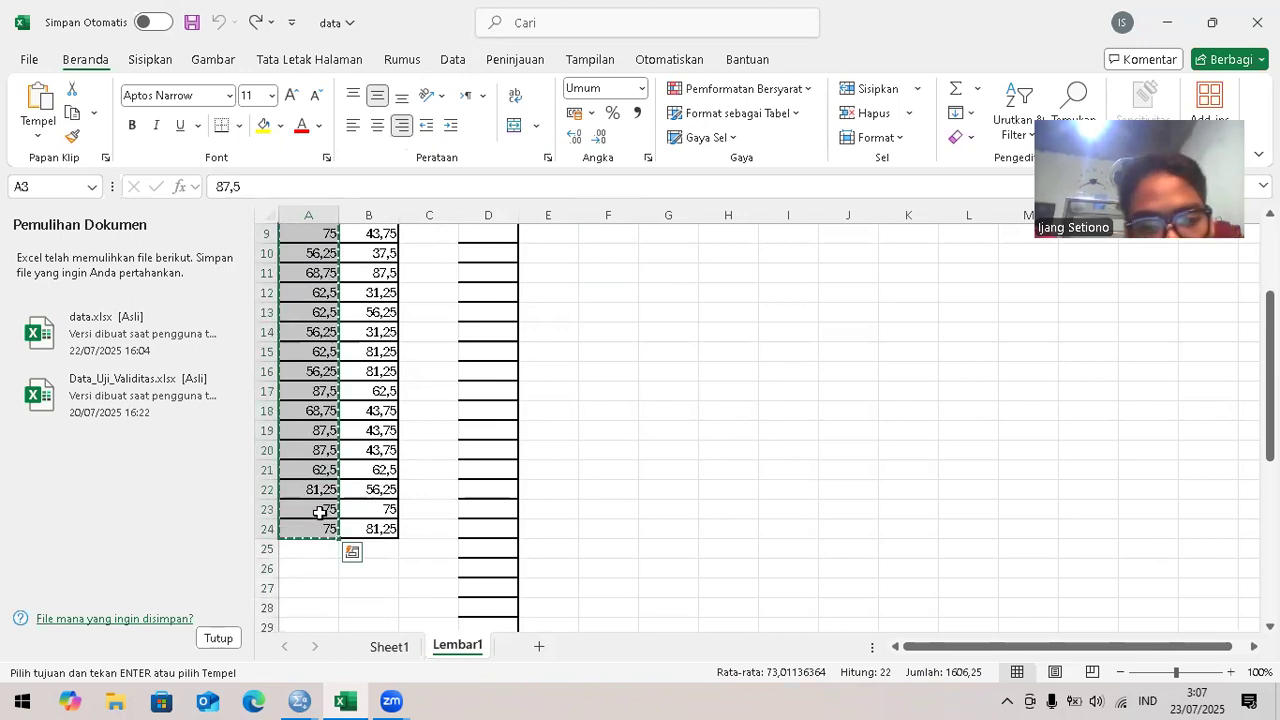
pyautogui.click(668, 348)
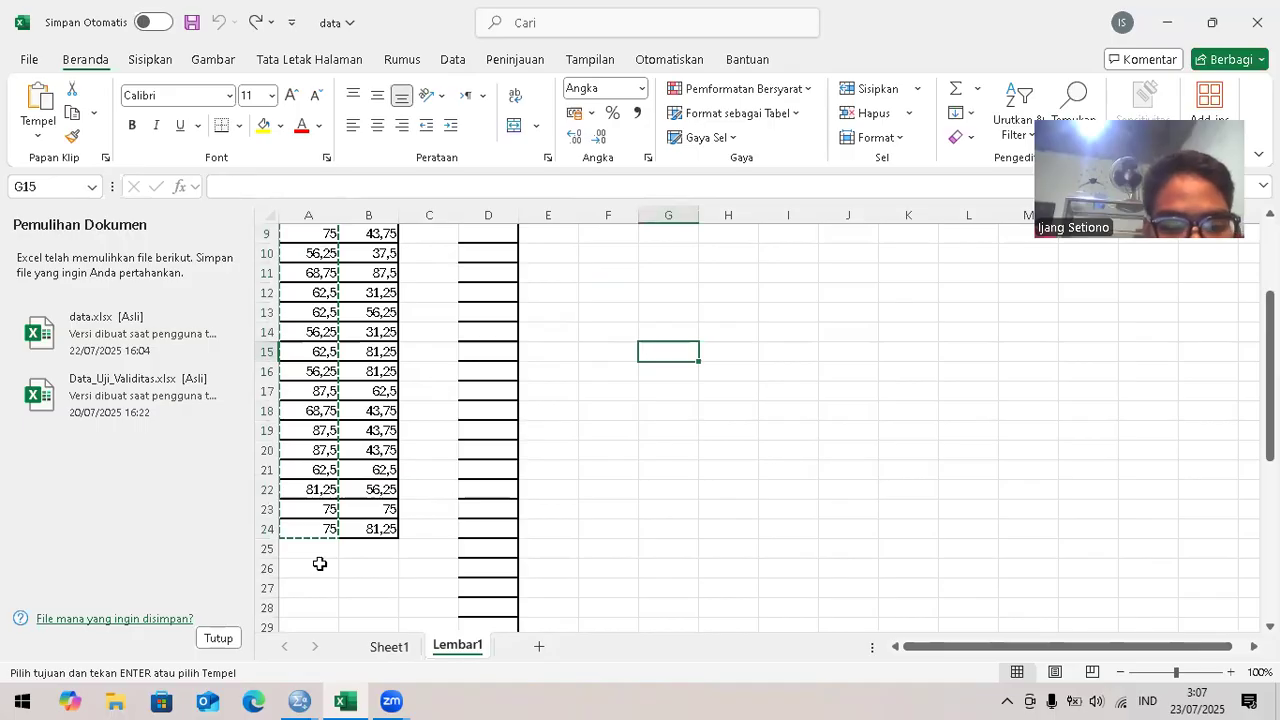
pyautogui.press('super')
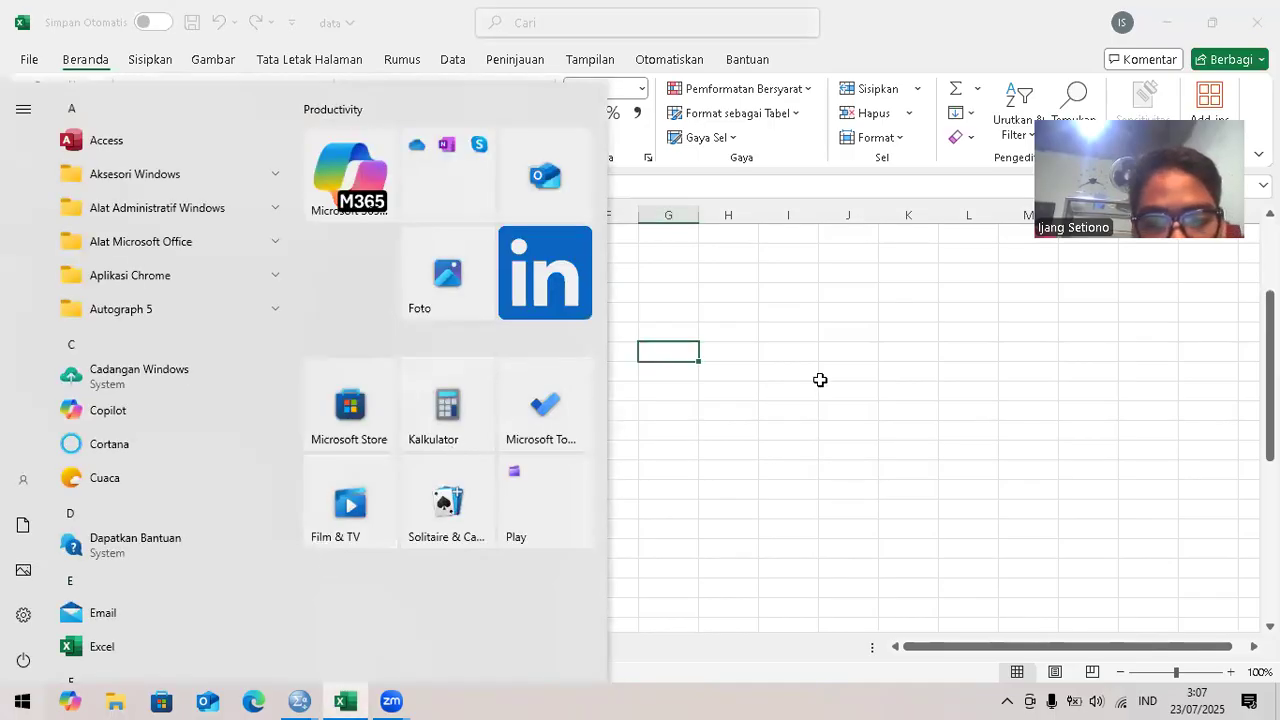
pyautogui.press('super')
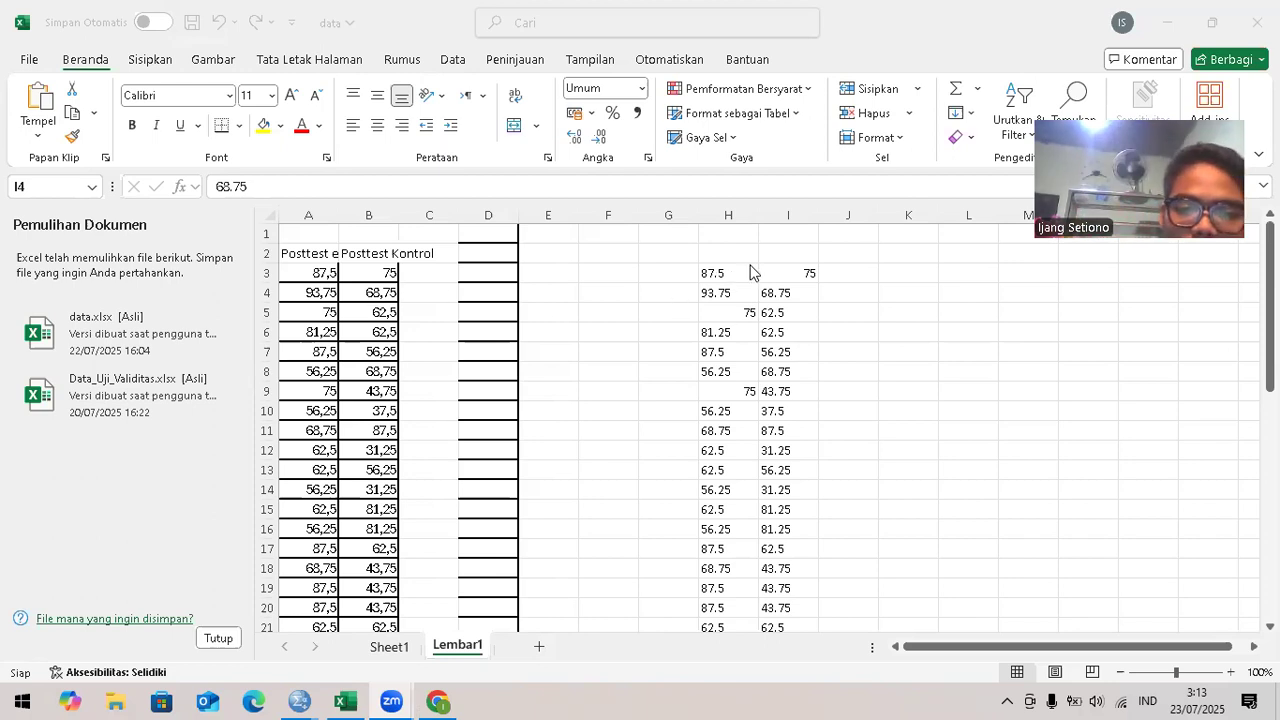
# Step: Examine the decimal-point versions of the posttest scores in H3:I24 against the decimal-comma originals in columns A and B
pyautogui.click(756, 316)
pyautogui.hotkey('ctrl', 'v')
pyautogui.click(737, 273)
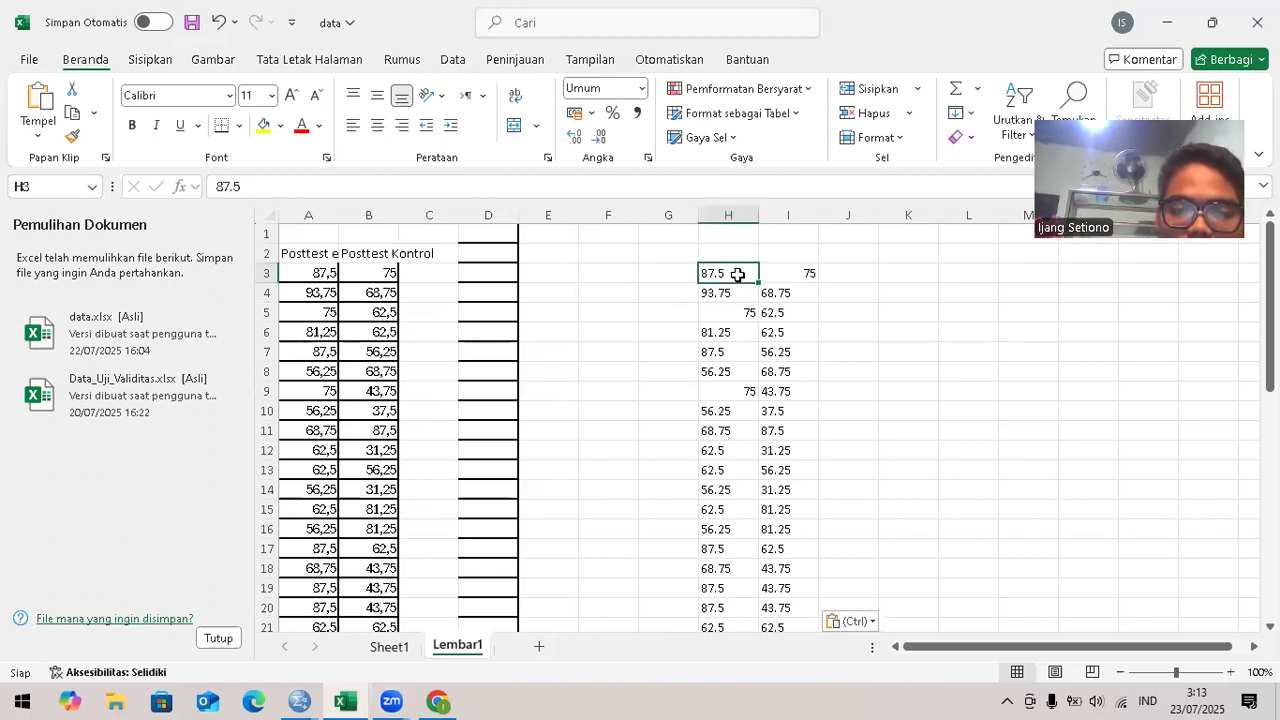
pyautogui.moveTo(737, 312); pyautogui.dragTo(735, 354)
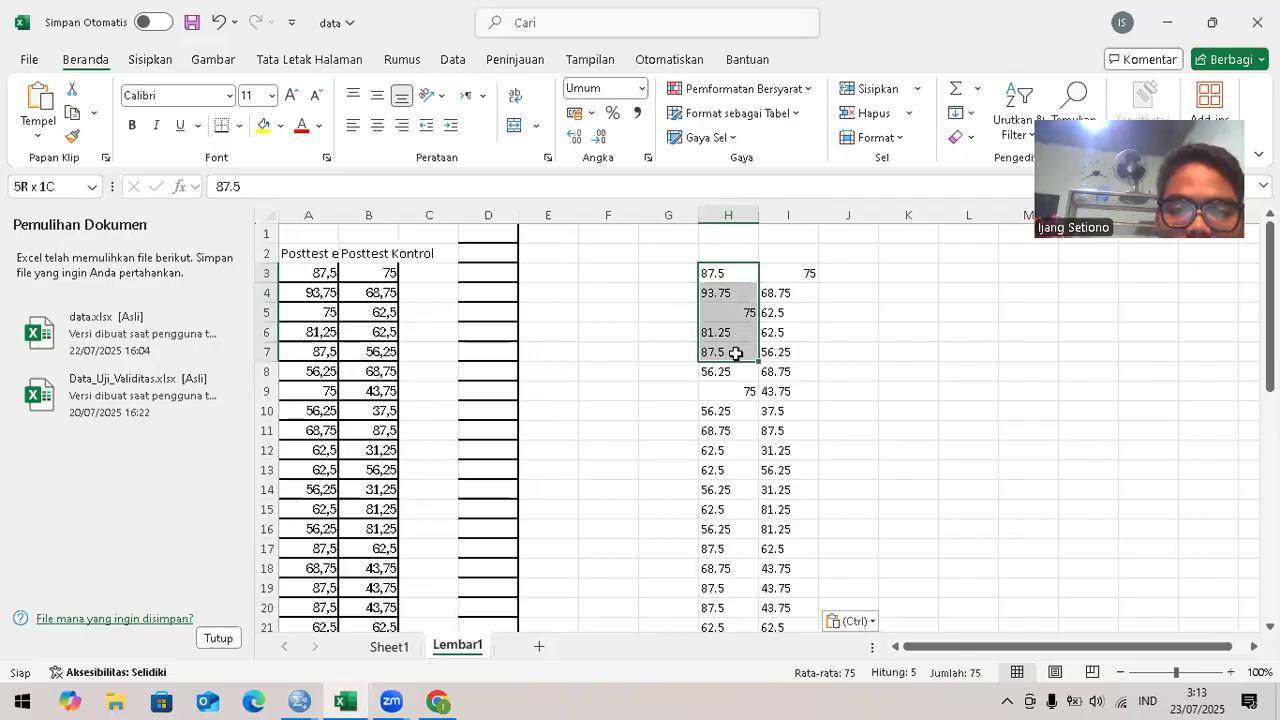
pyautogui.click(794, 286)
pyautogui.doubleClick(788, 273)
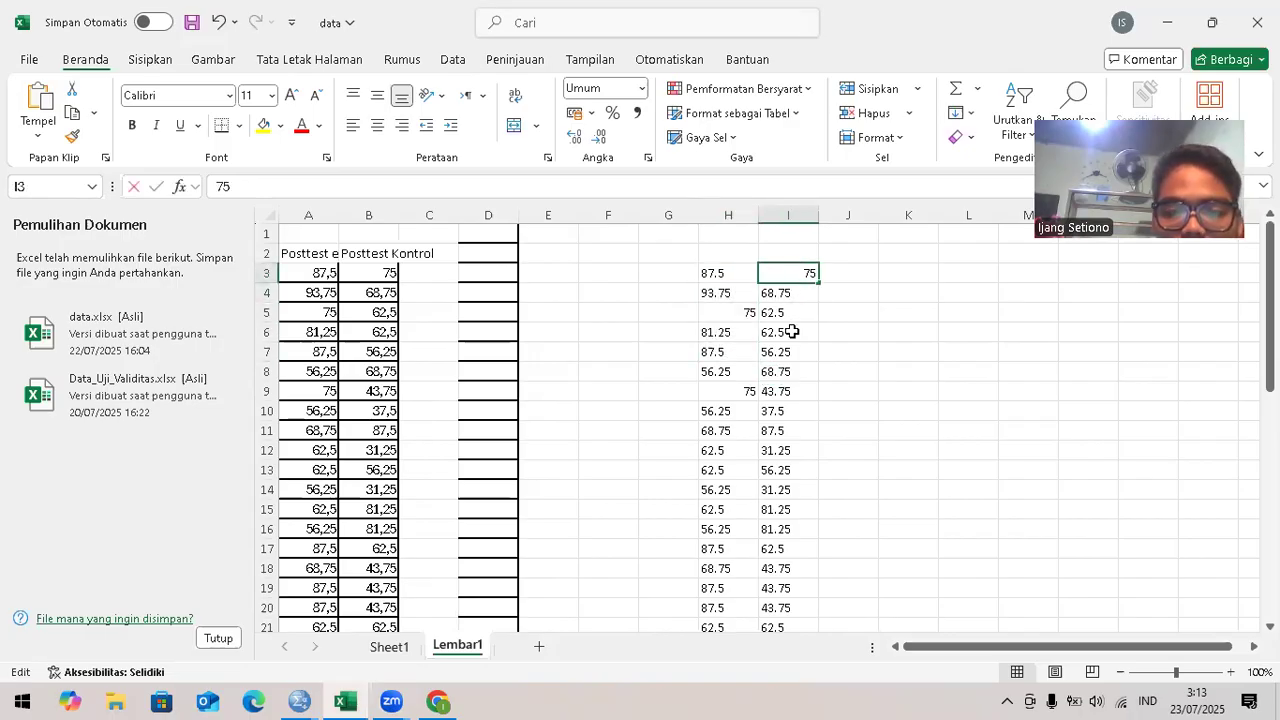
pyautogui.click(851, 311)
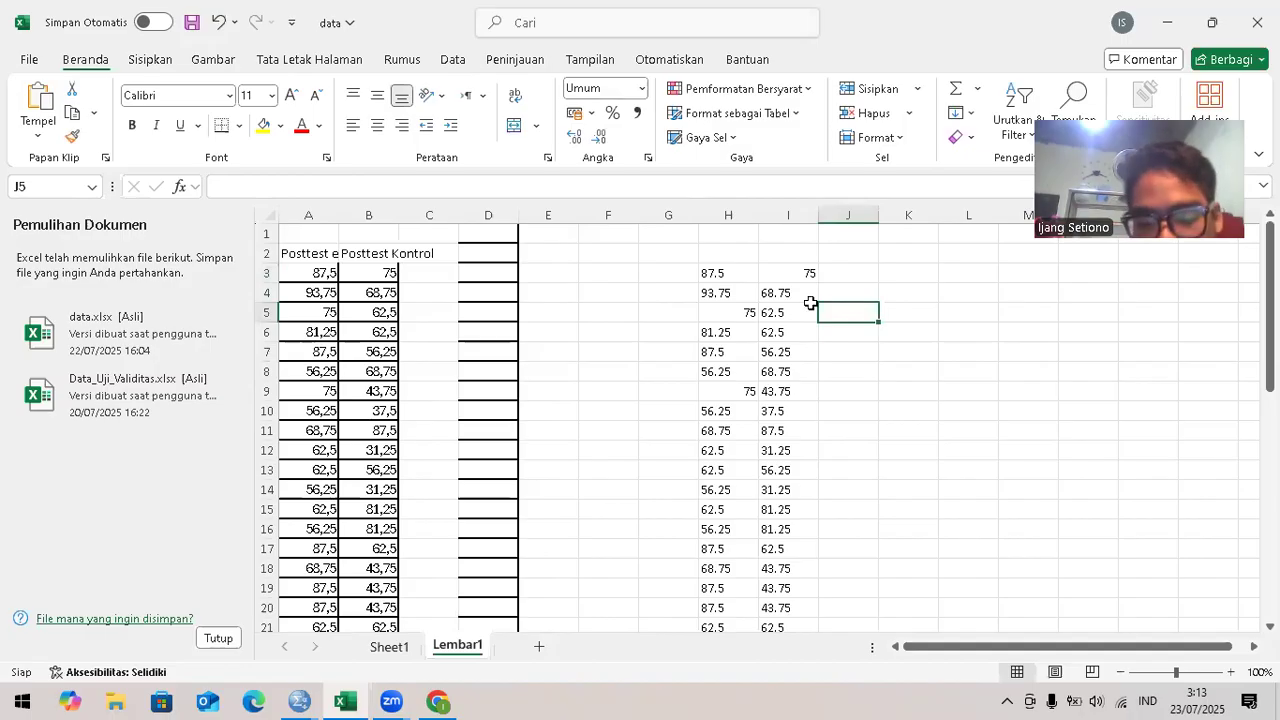
pyautogui.scroll(-3, 810, 303)
pyautogui.scroll(-1, 810, 303)
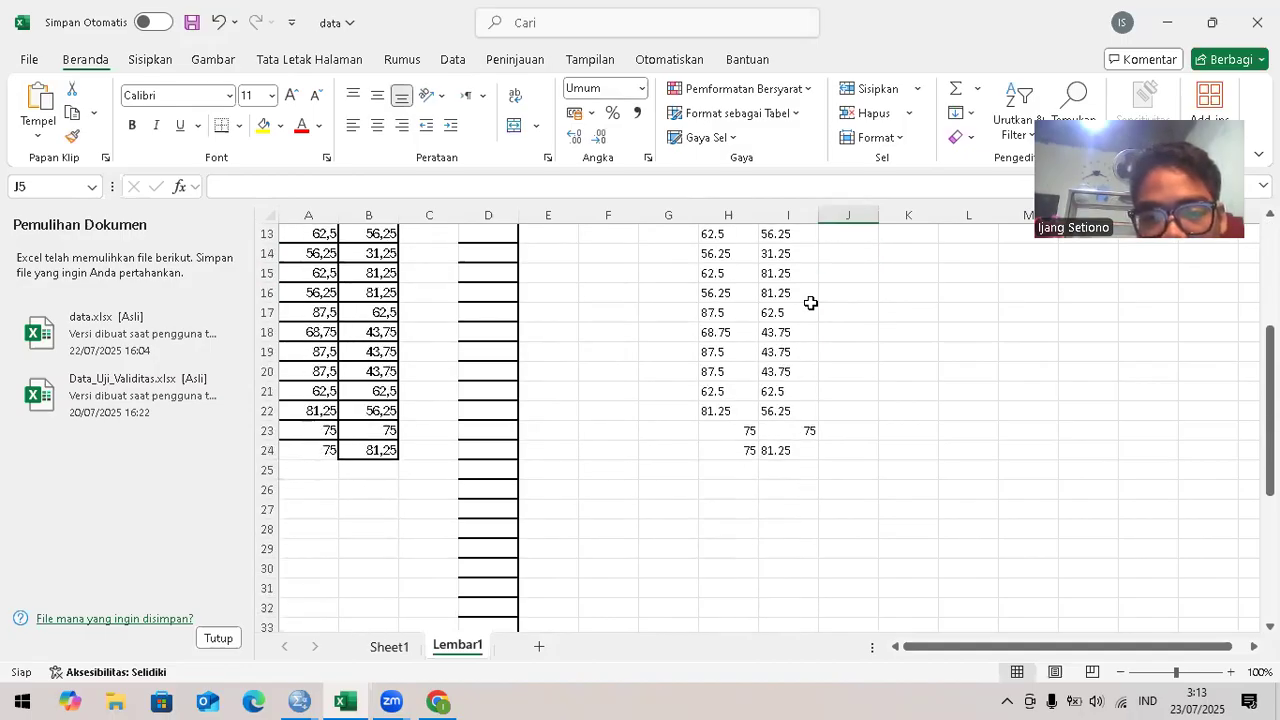
pyautogui.scroll(1, 810, 303)
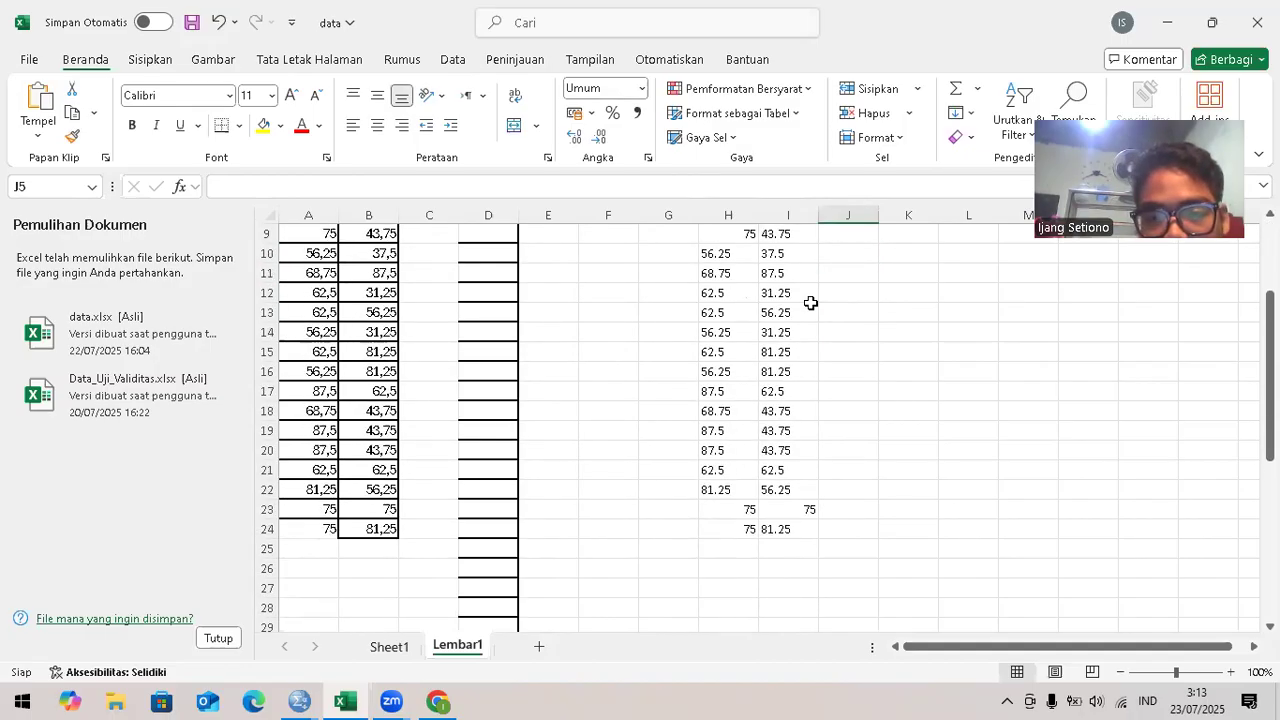
pyautogui.scroll(3, 810, 303)
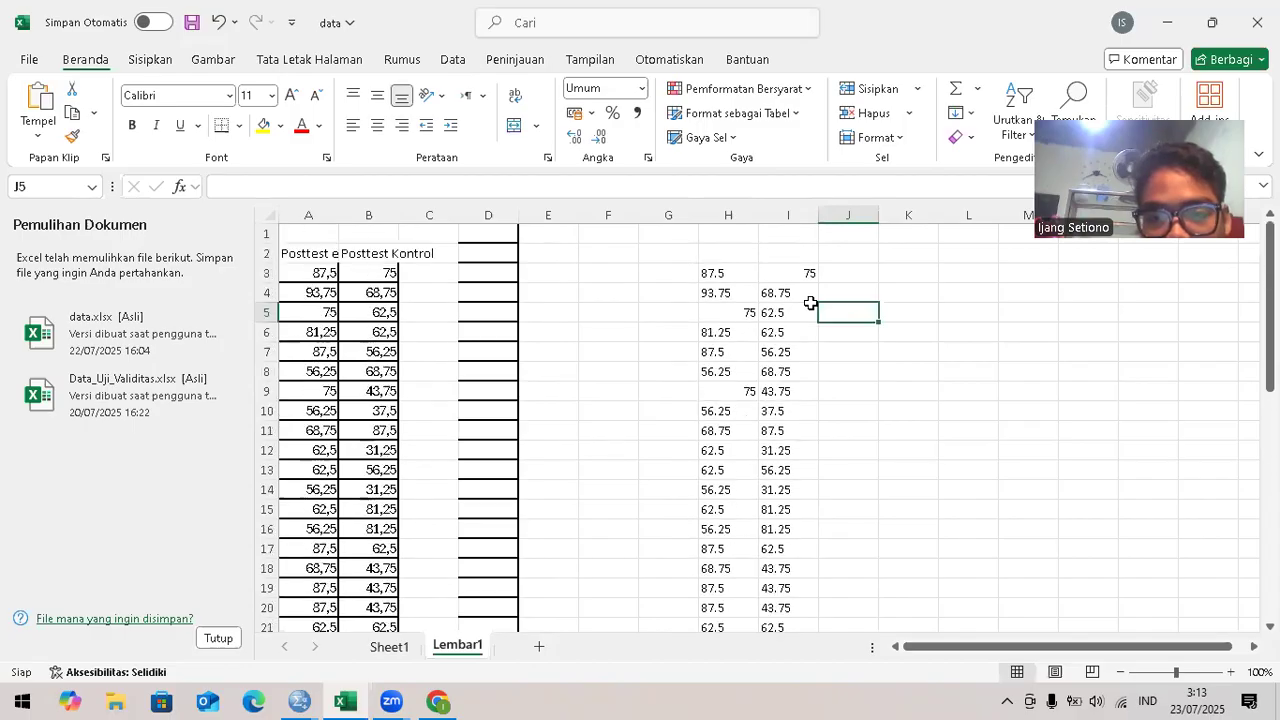
pyautogui.moveTo(718, 273); pyautogui.dragTo(734, 389)
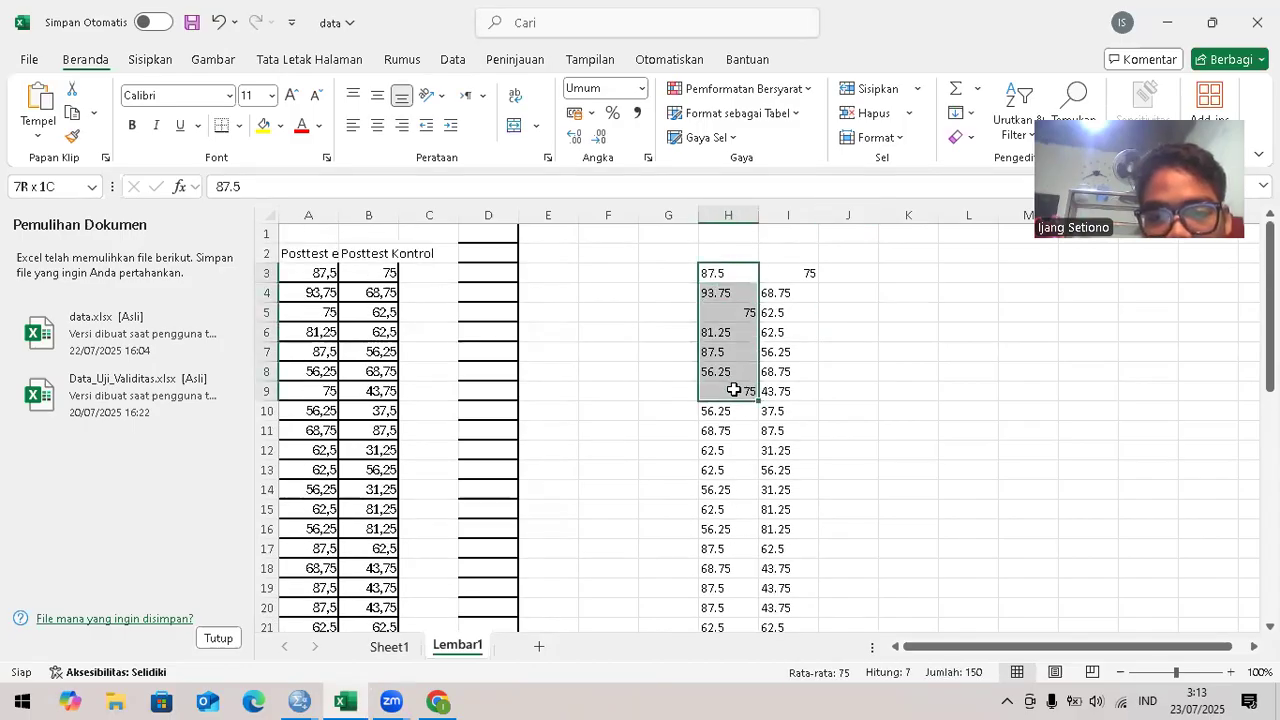
pyautogui.click(828, 365)
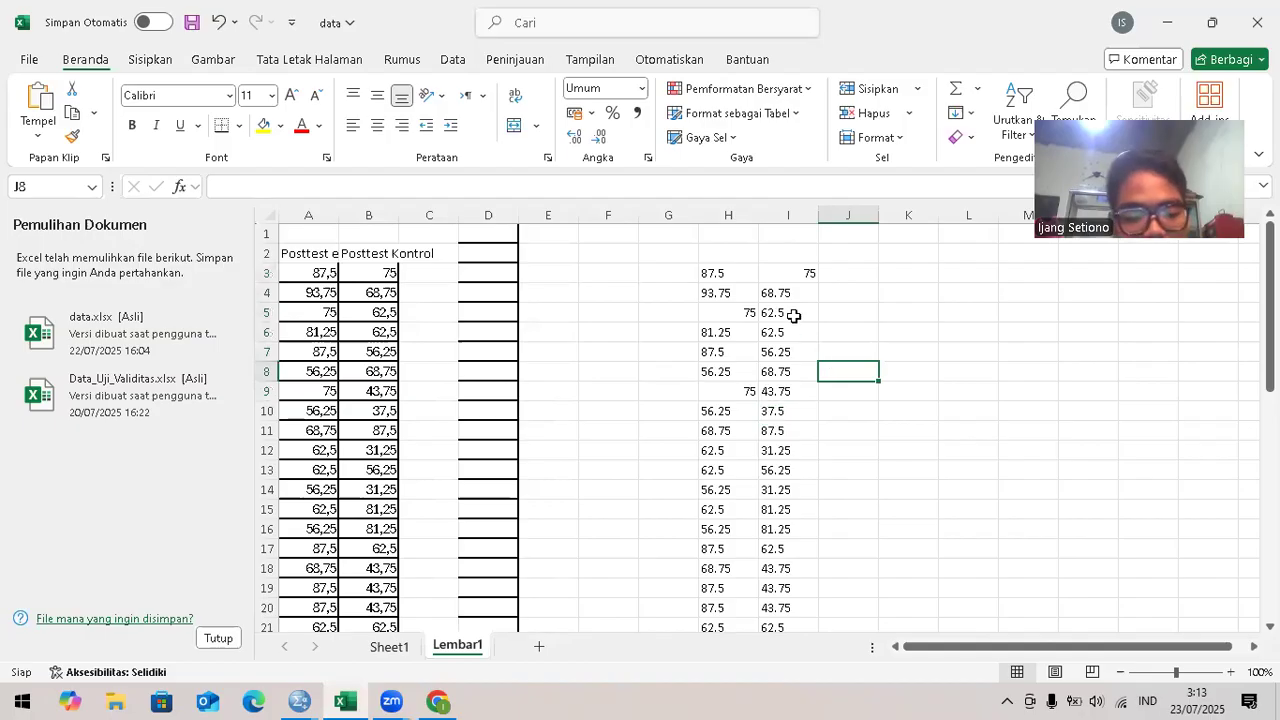
pyautogui.moveTo(759, 281); pyautogui.dragTo(751, 278)
pyautogui.click(751, 278)
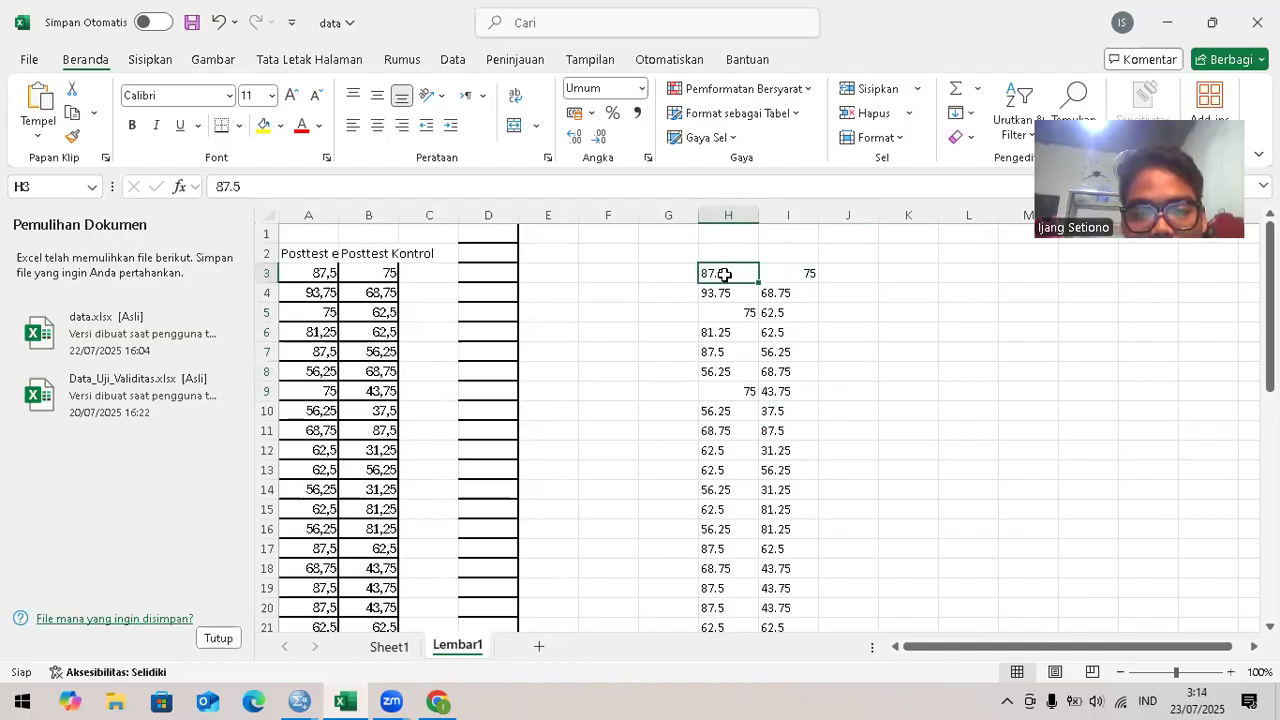
# Step: Copy the decimal-point experimental posttest scores in H3:H24 and switch to the SPSS Data Editor
pyautogui.moveTo(728, 272); pyautogui.dragTo(741, 593)
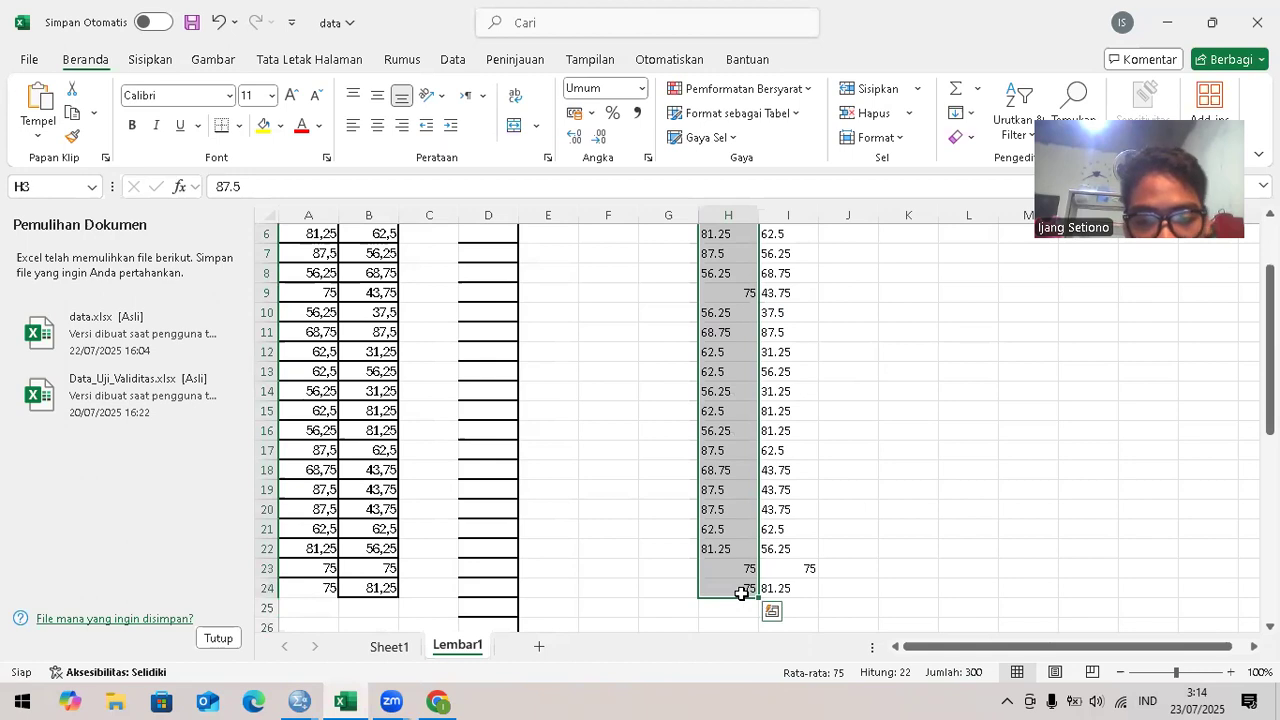
pyautogui.hotkey('ctrl', 'c')
pyautogui.hotkey('alt', 'Tab')
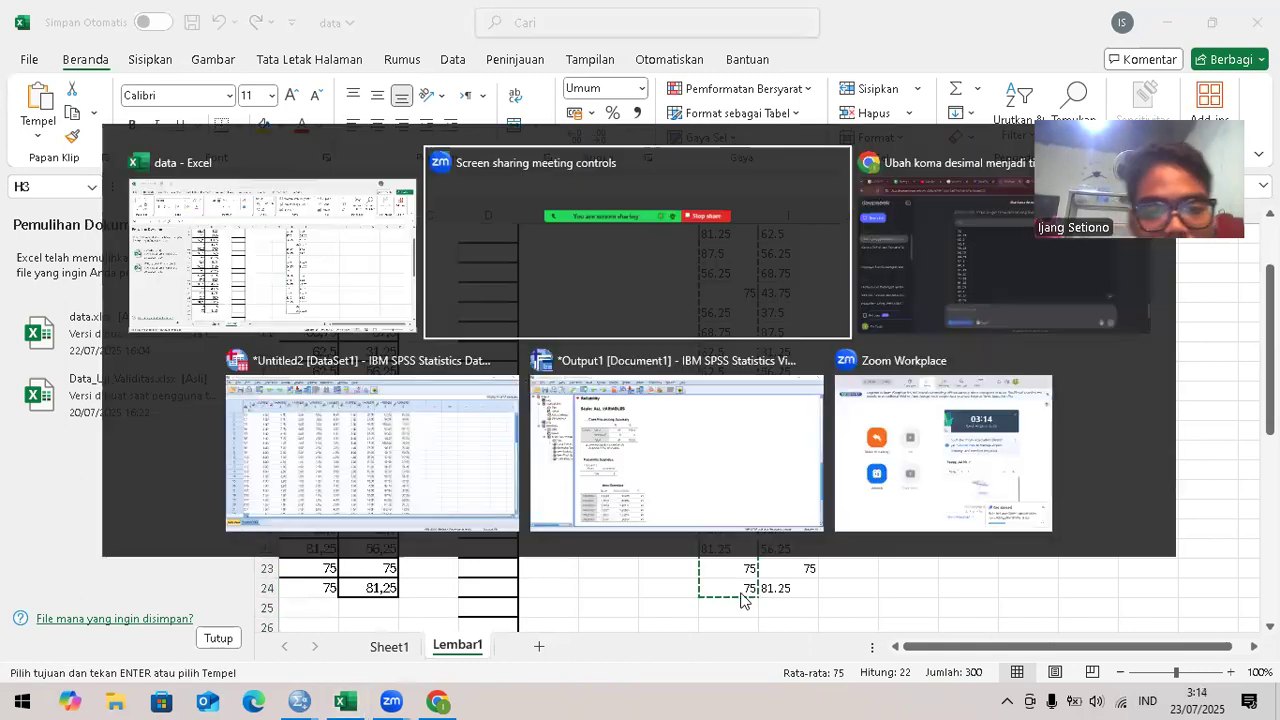
pyautogui.hotkey('alt', 'Tab')
pyautogui.hotkey('alt', 'Tab')
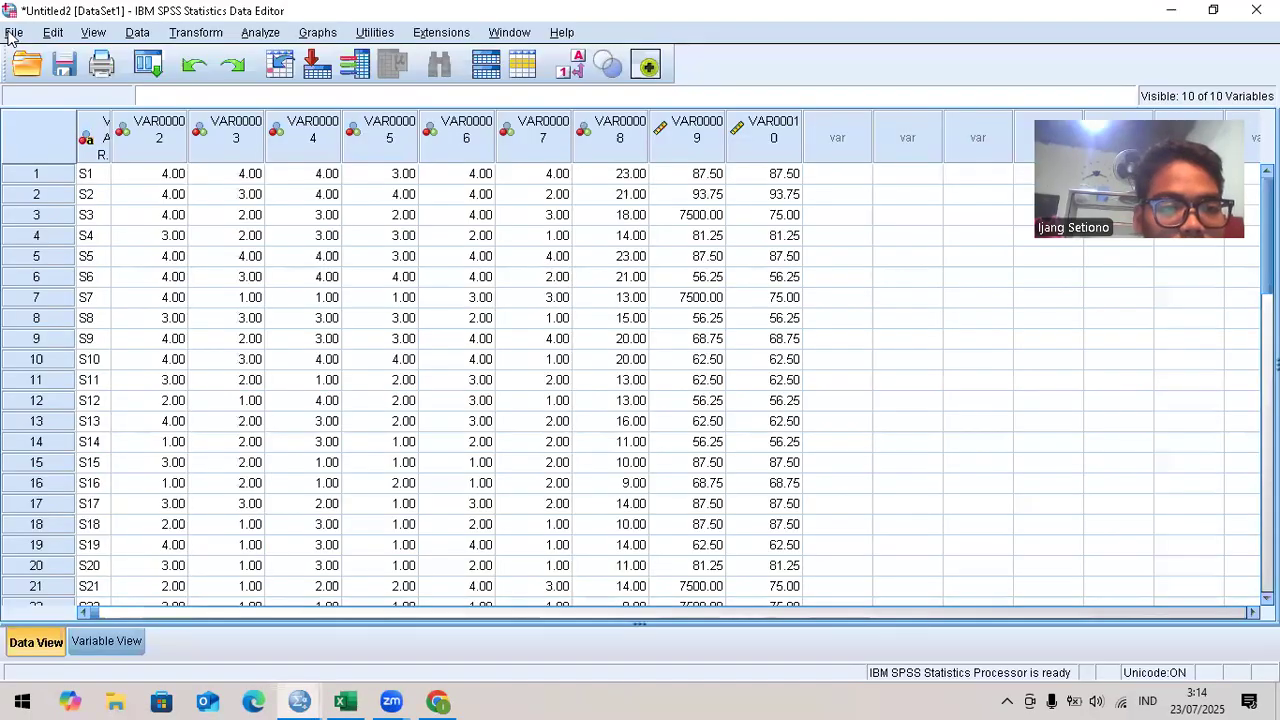
# Step: Create a new empty dataset and paste the copied scores into its first column, starting at row 1
pyautogui.click(13, 32)
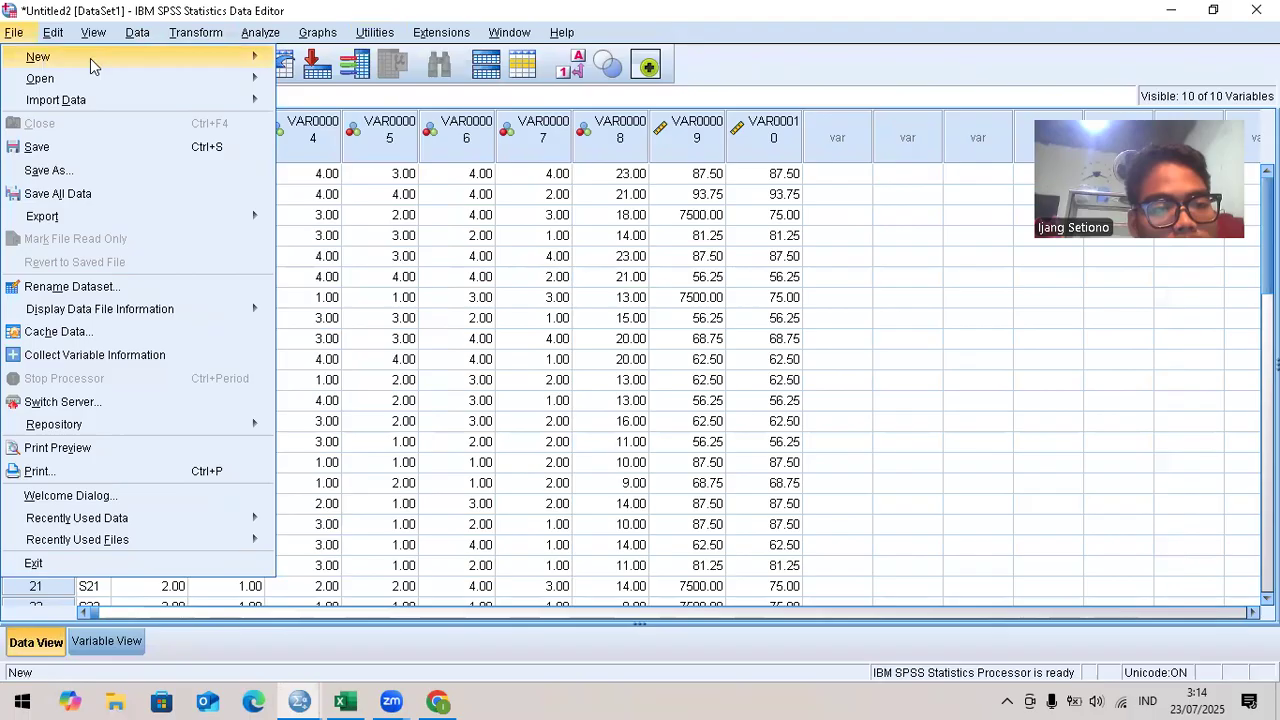
pyautogui.moveTo(90, 58)
pyautogui.click(344, 64)
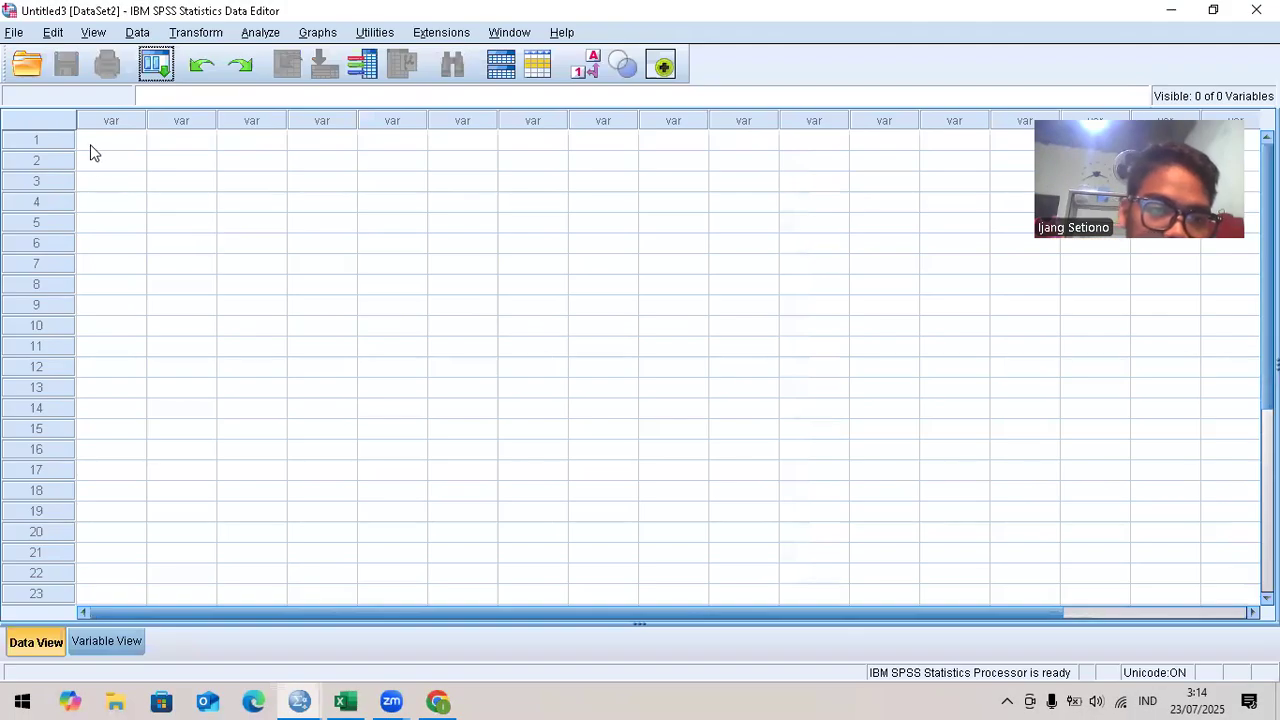
pyautogui.click(93, 148)
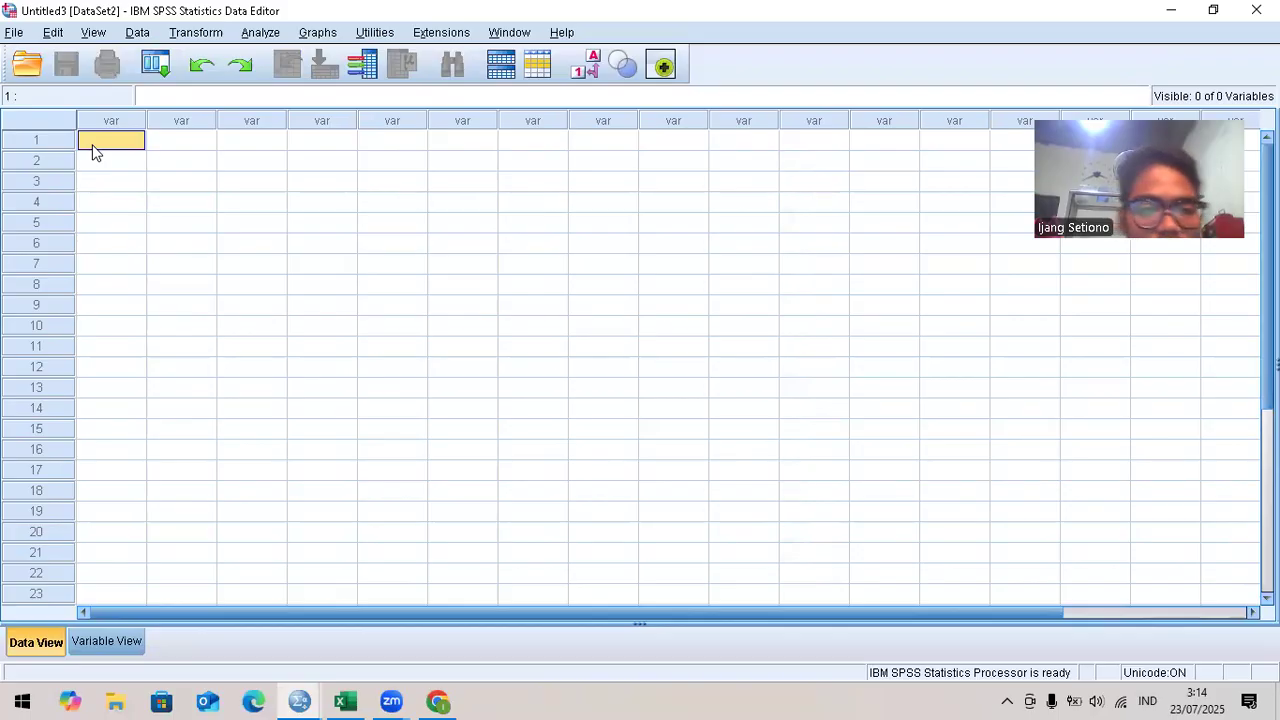
pyautogui.hotkey('ctrl', 'v')
# Step: Try entering the group code 1 by hand in the first two rows of the second column, and undo both entries
pyautogui.click(191, 159)
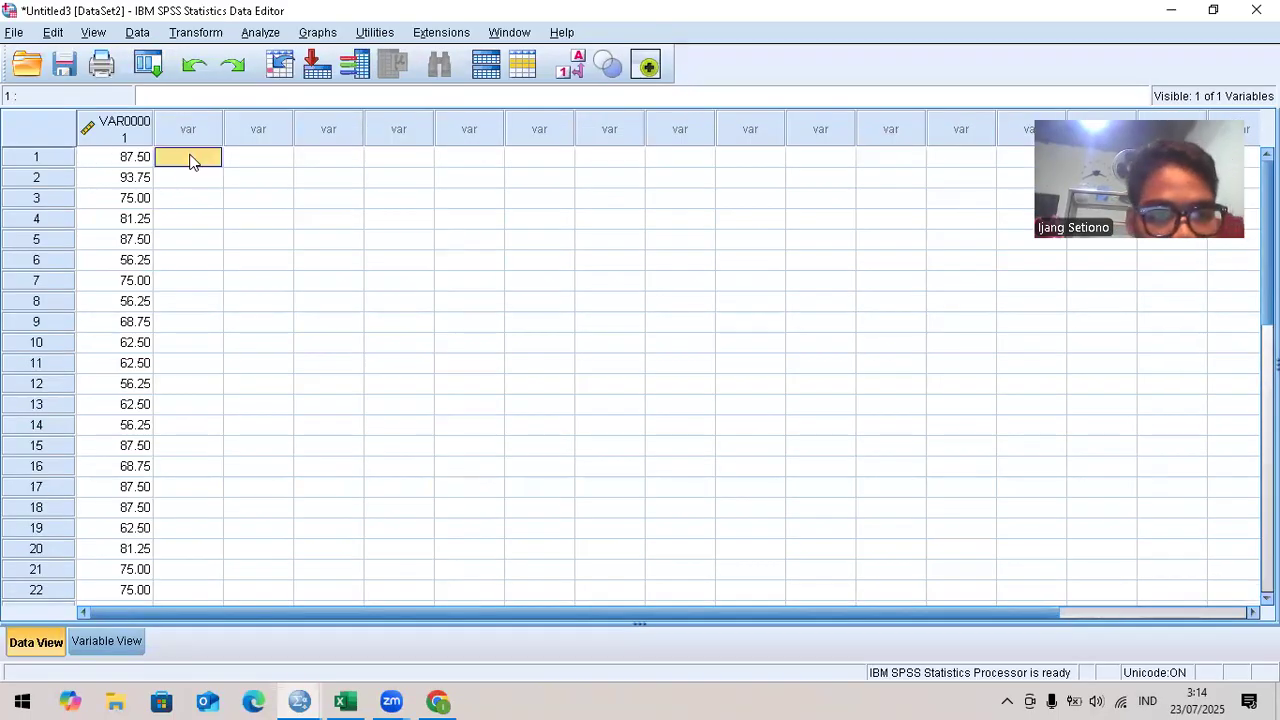
pyautogui.write('1')
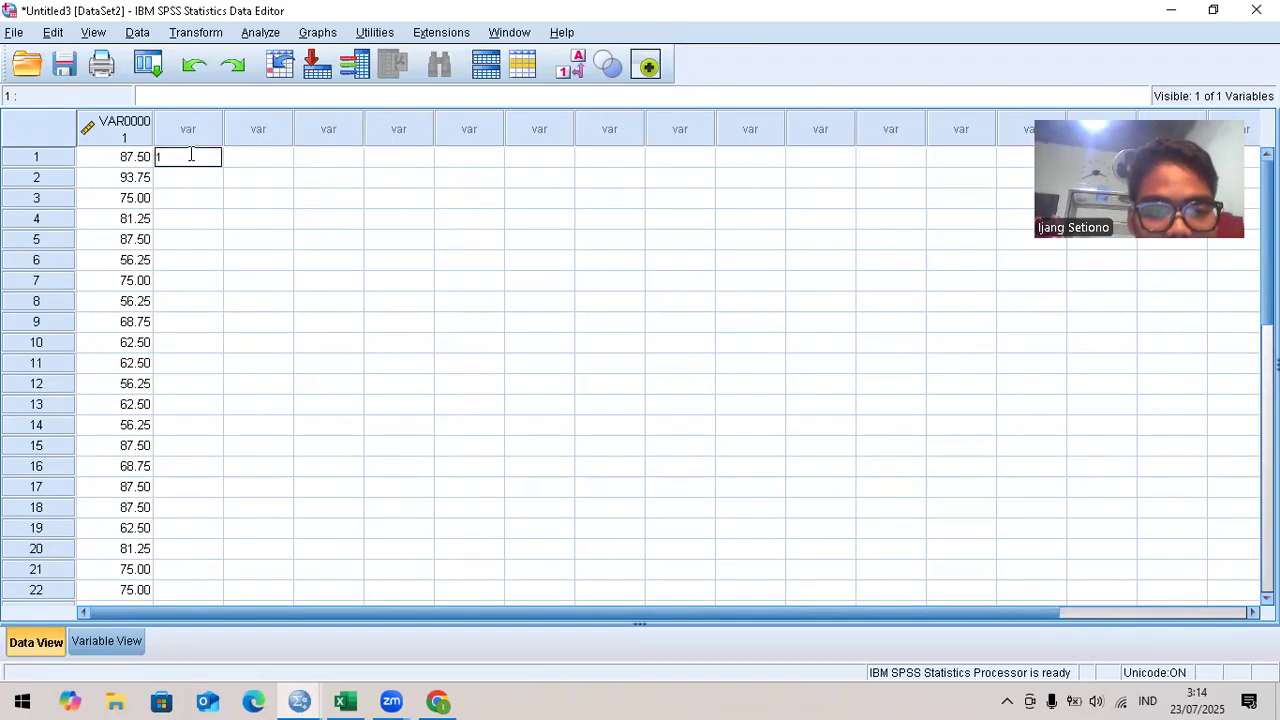
pyautogui.press('Return')
pyautogui.write('1')
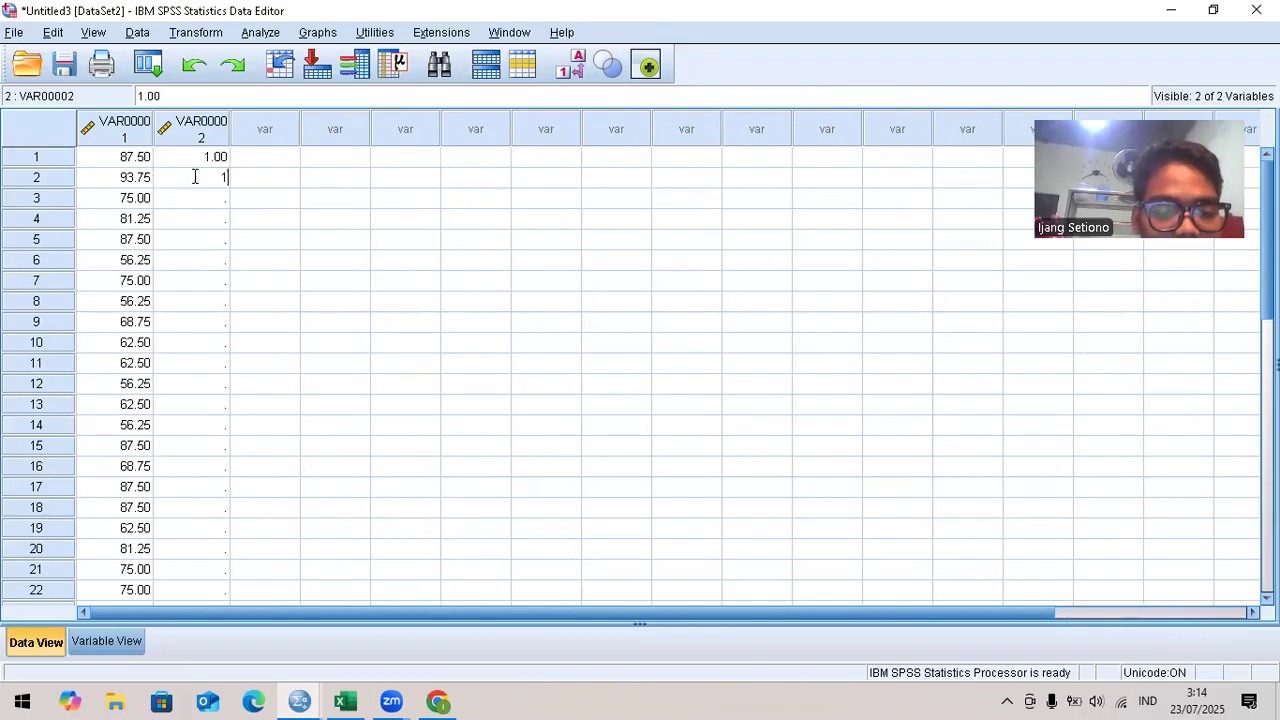
pyautogui.press('Return')
pyautogui.click(220, 177)
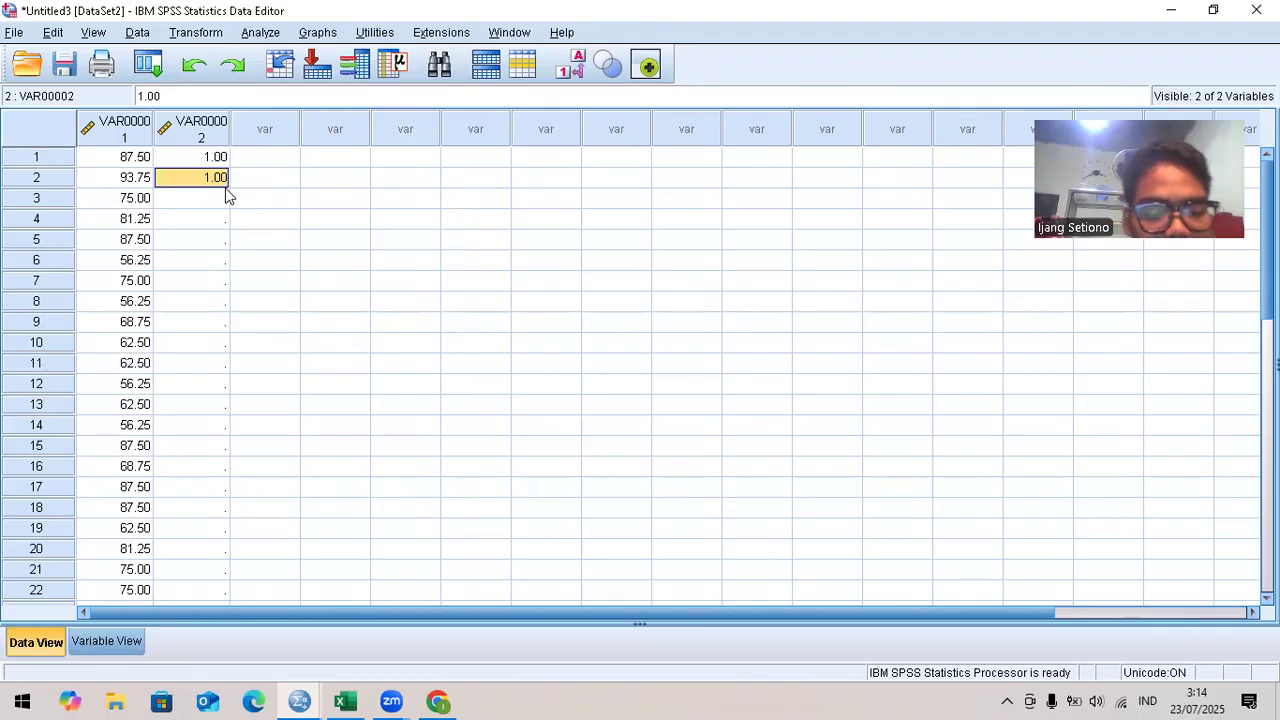
pyautogui.hotkey('ctrl', 'z')
pyautogui.hotkey('ctrl', 'z')
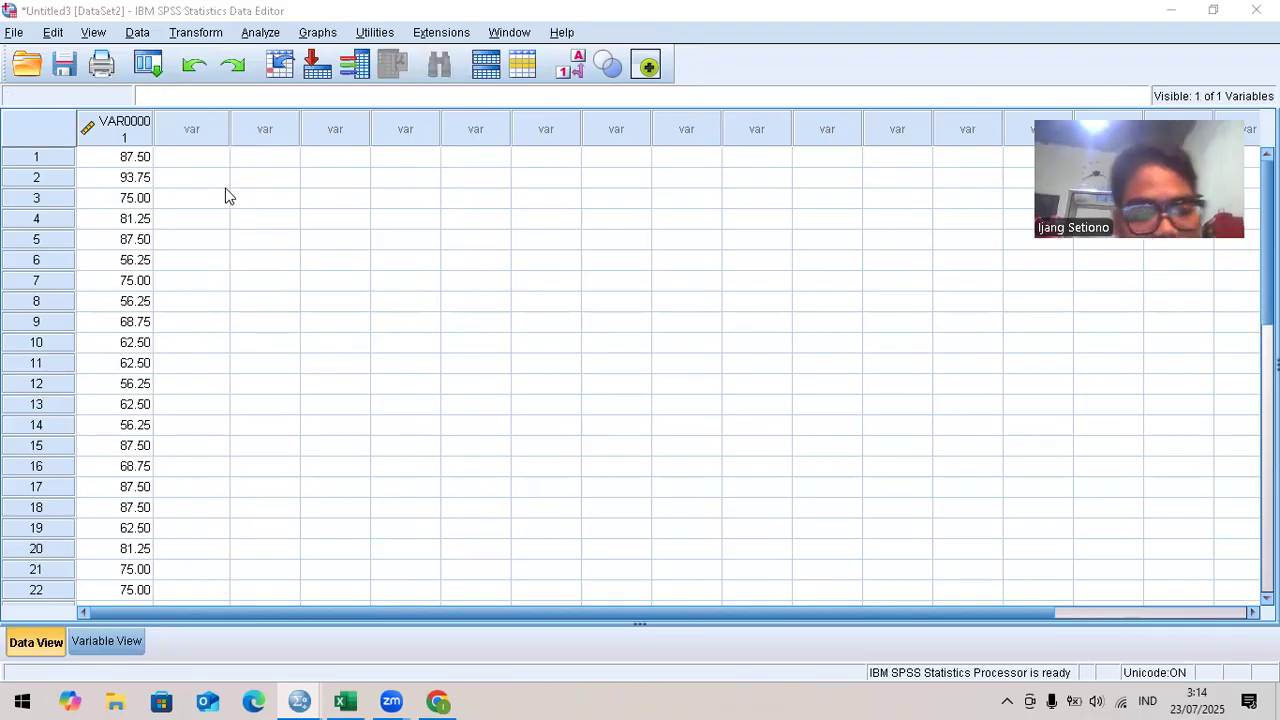
# Step: Switch to the Excel data workbook and enter the group code 1 in C3, beside the first posttest scores
pyautogui.hotkey('alt', 'Tab')
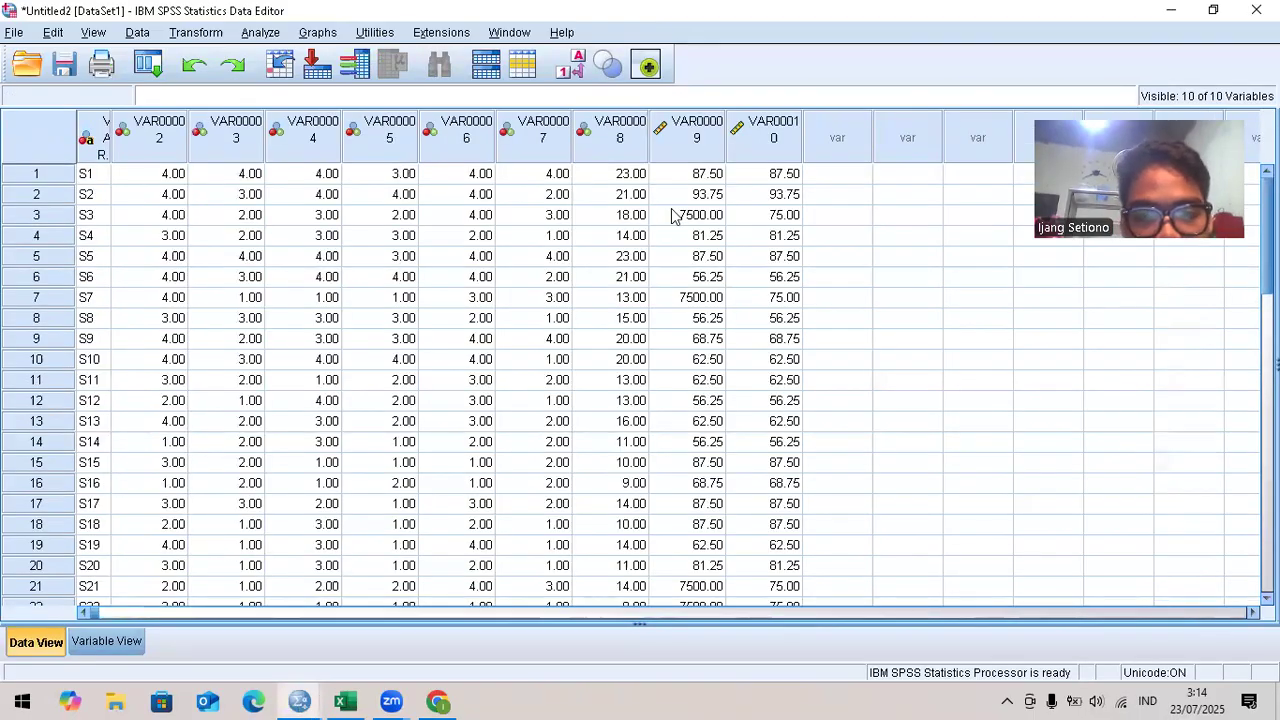
pyautogui.hotkey('alt', 'Tab')
pyautogui.hotkey('alt', 'Tab')
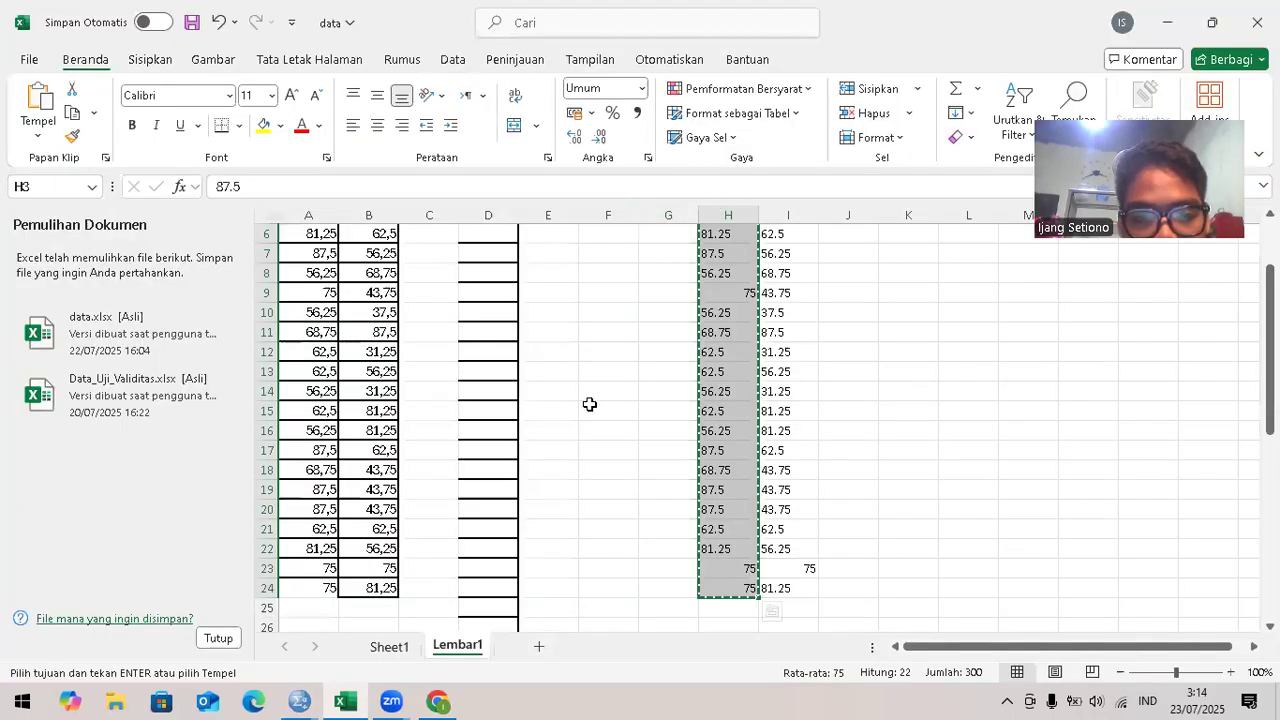
pyautogui.click(590, 404)
pyautogui.scroll(2, 503, 372)
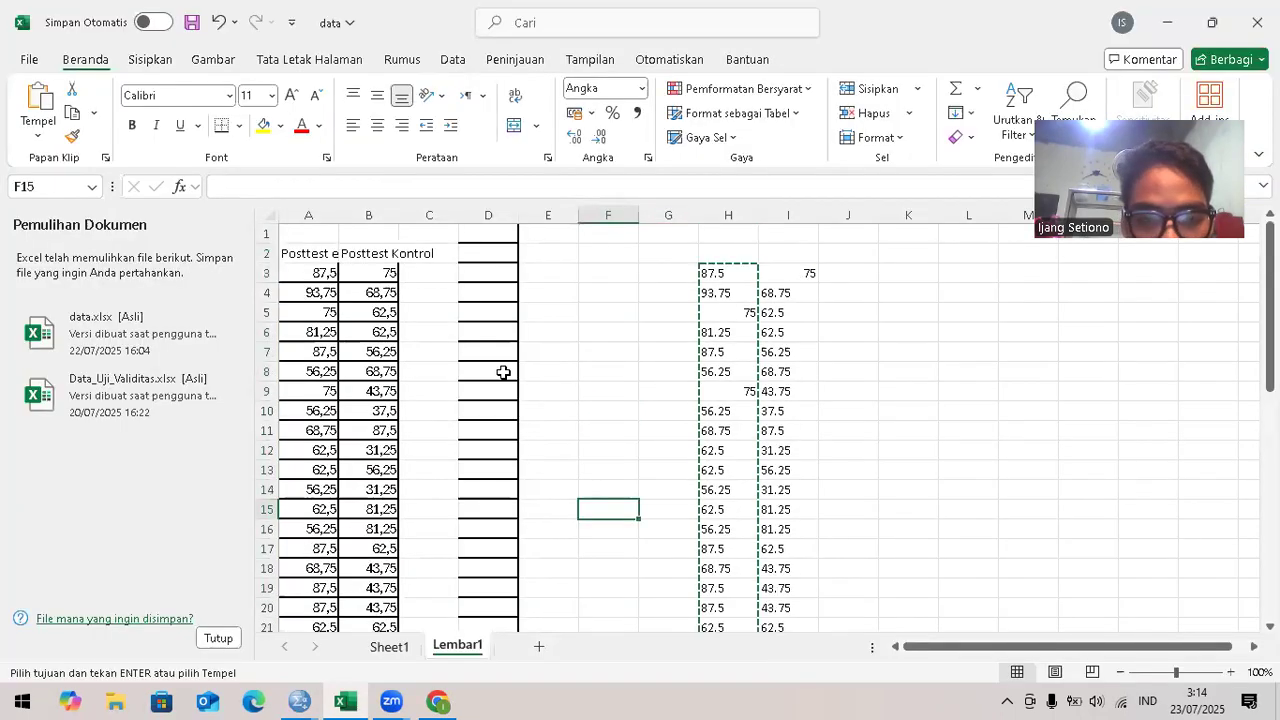
pyautogui.click(428, 275)
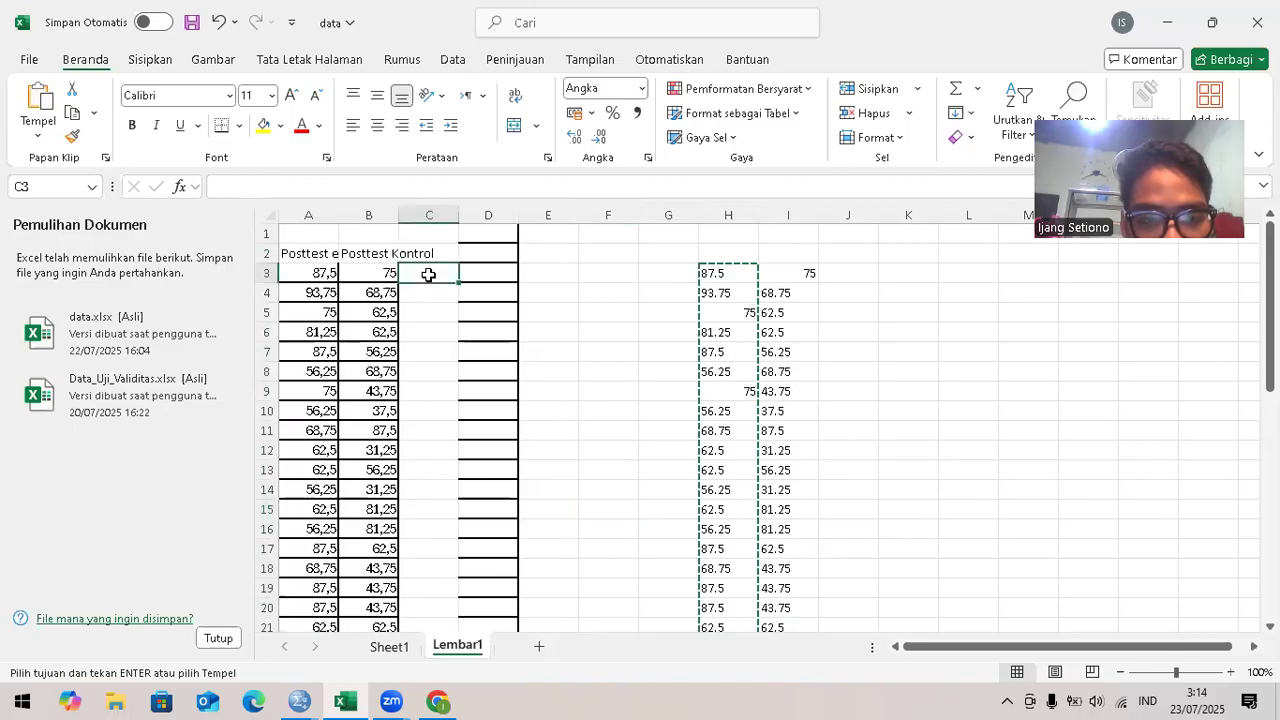
pyautogui.press('Escape')
pyautogui.write('`')
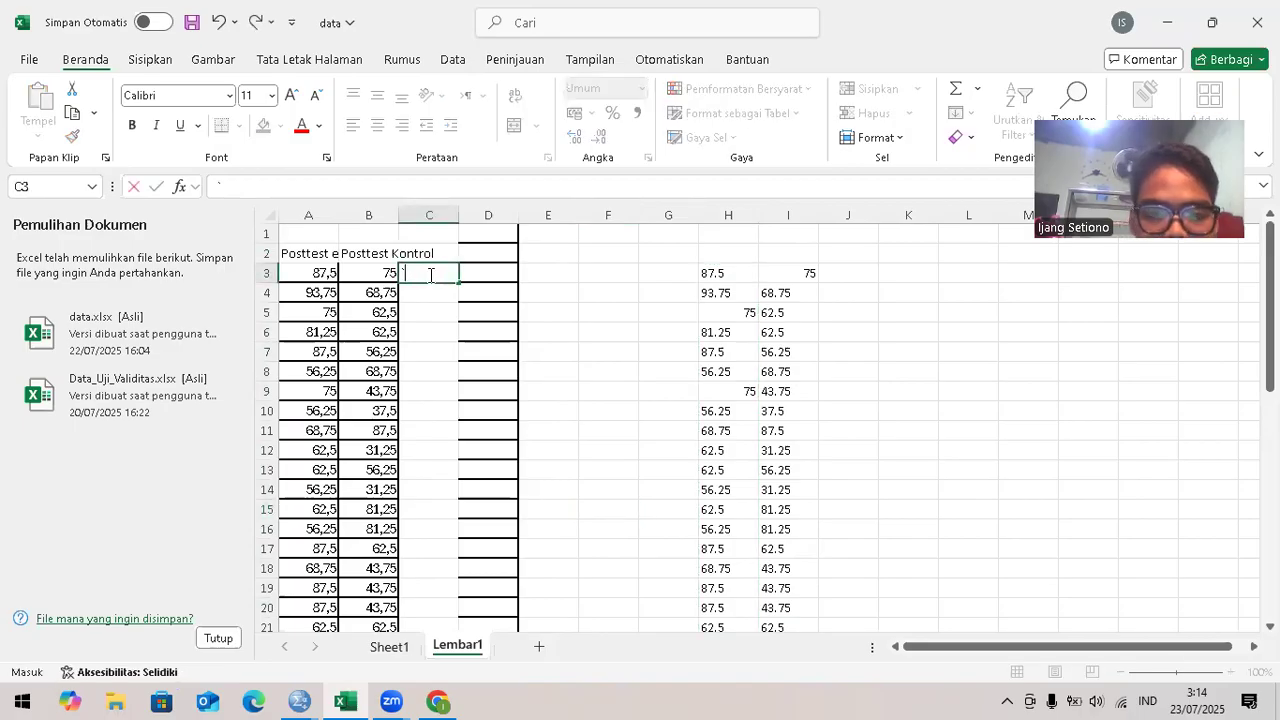
pyautogui.press('BackSpace')
pyautogui.write('1')
pyautogui.press('Return')
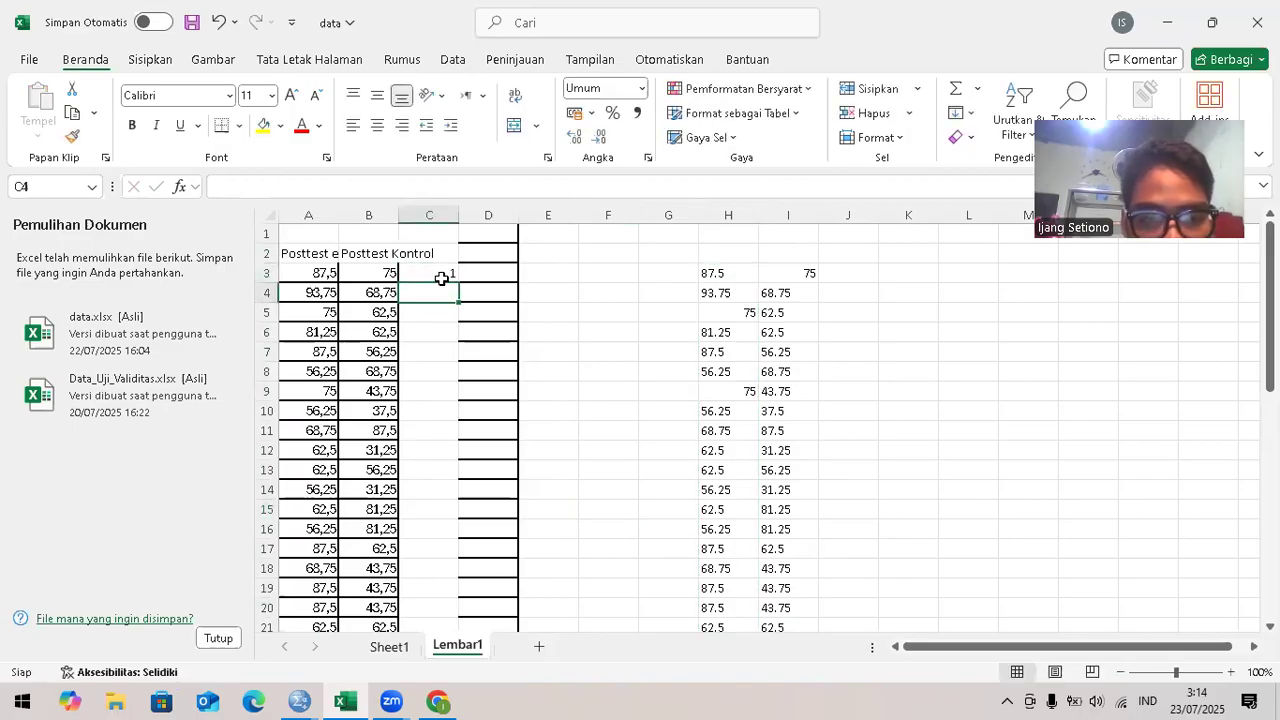
# Step: Fill the group code 1 from C3 down to C24 and copy the filled range
pyautogui.click(444, 267)
pyautogui.moveTo(457, 281); pyautogui.dragTo(443, 566)
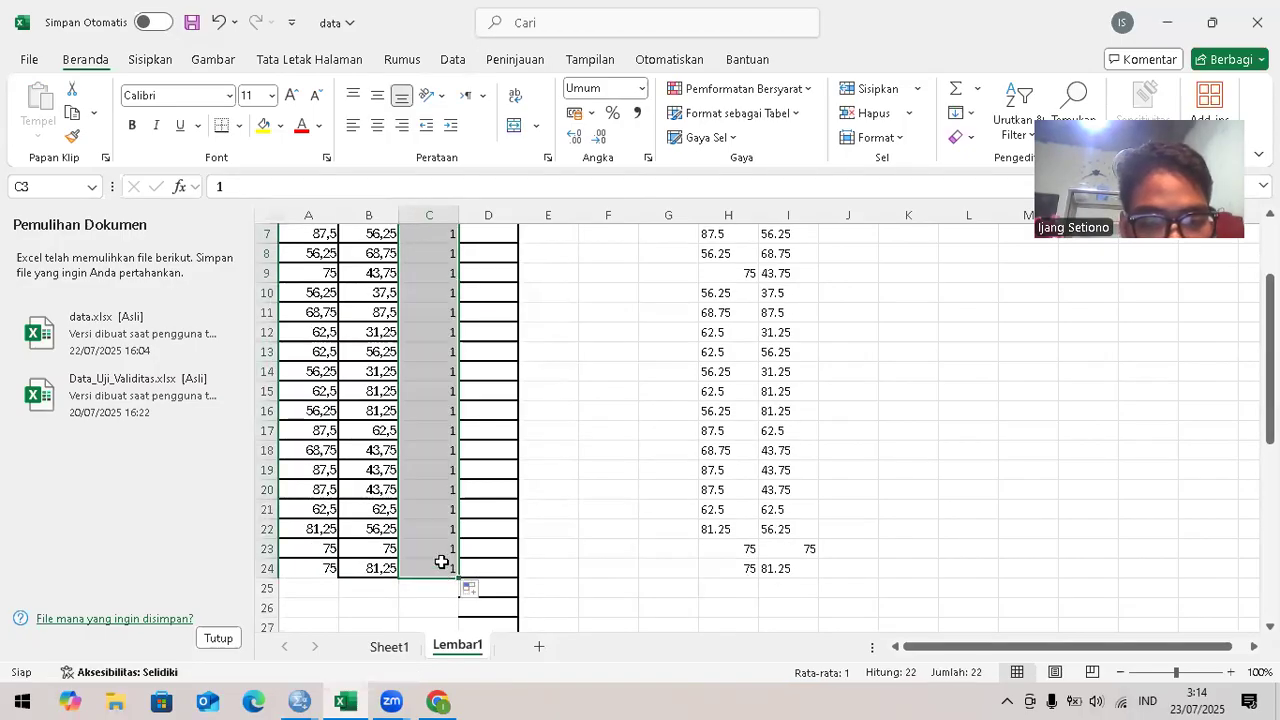
pyautogui.rightClick(443, 561)
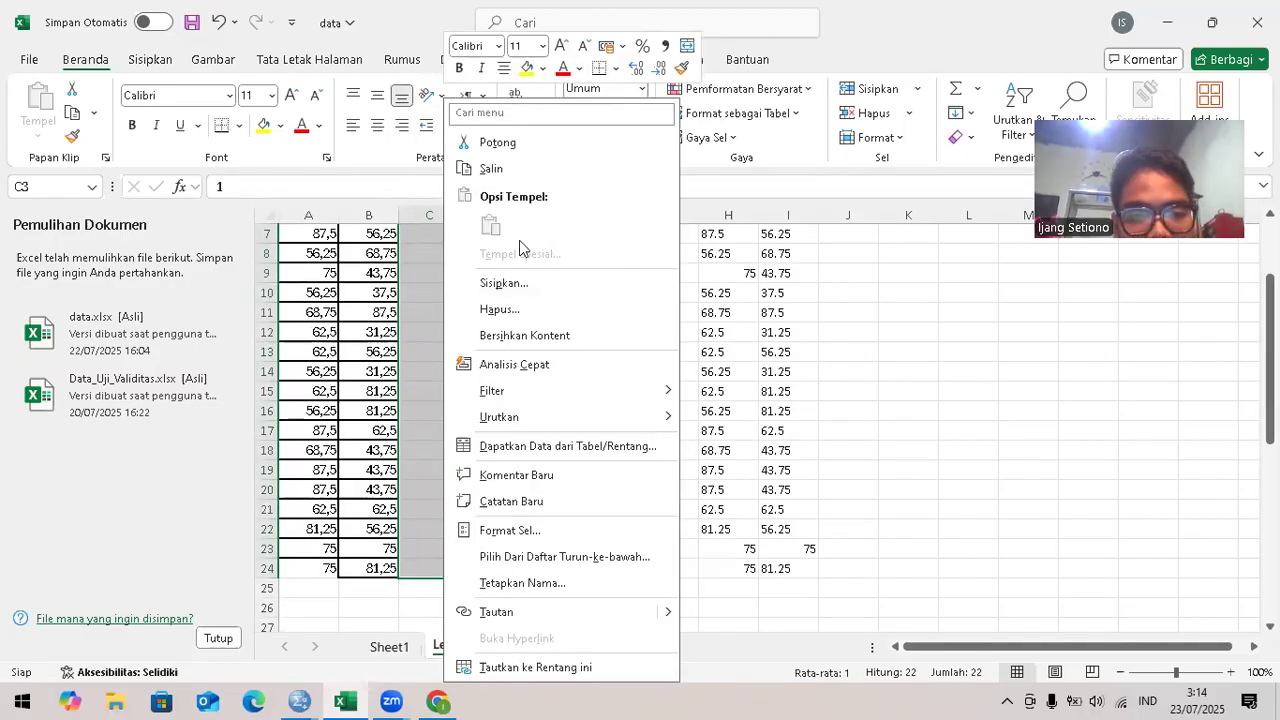
pyautogui.click(496, 168)
# Step: Switch to the SPSS dataset Untitled3, paste the group codes into the second column from row 1 and check where the data ends
pyautogui.hotkey('alt', 'Tab')
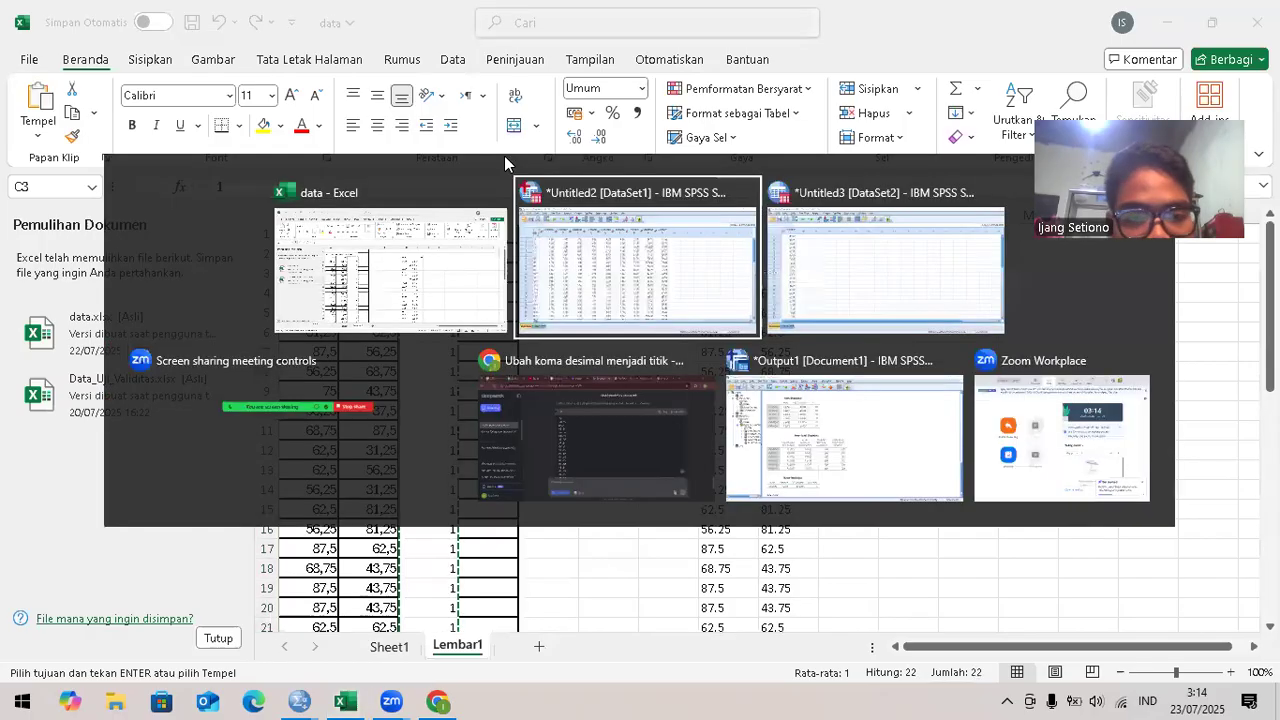
pyautogui.hotkey('alt', 'Tab')
pyautogui.press('Tab')
pyautogui.press('Tab')
pyautogui.press('Tab')
pyautogui.press('Tab')
pyautogui.press('Tab')
pyautogui.press('Tab')
pyautogui.press('Tab')
pyautogui.press('Tab')
pyautogui.press('Tab')
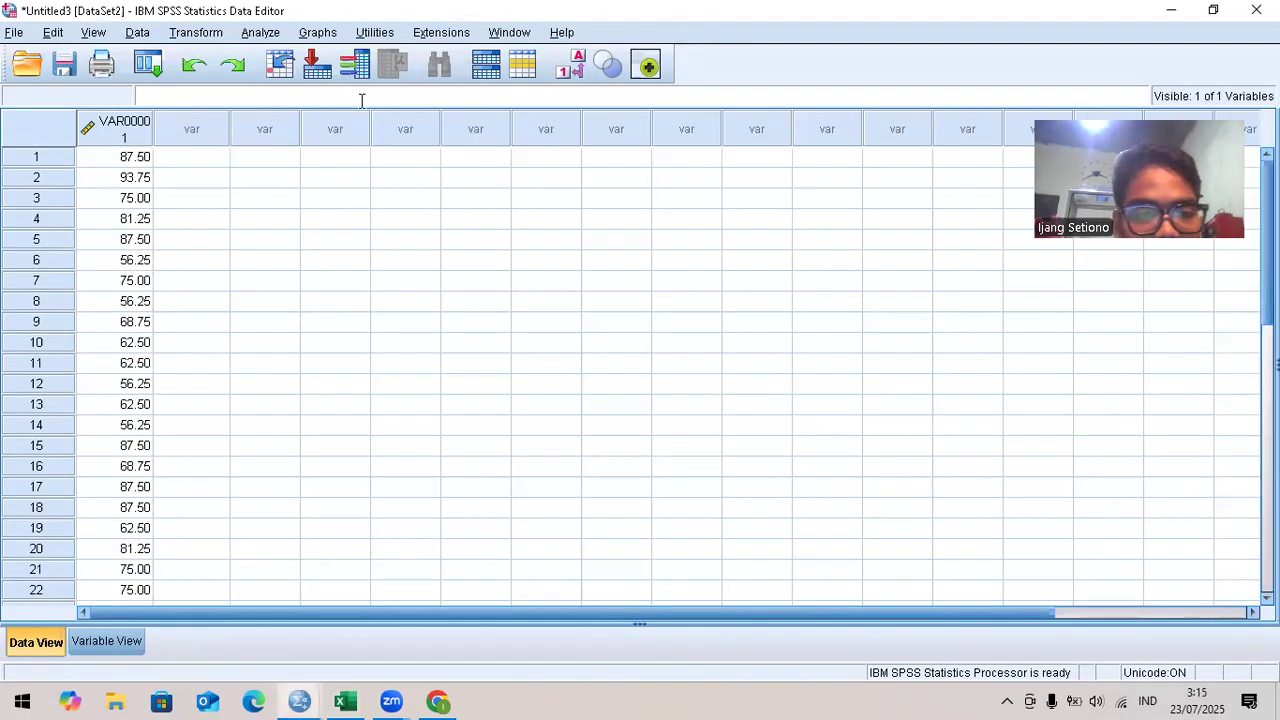
pyautogui.click(180, 161)
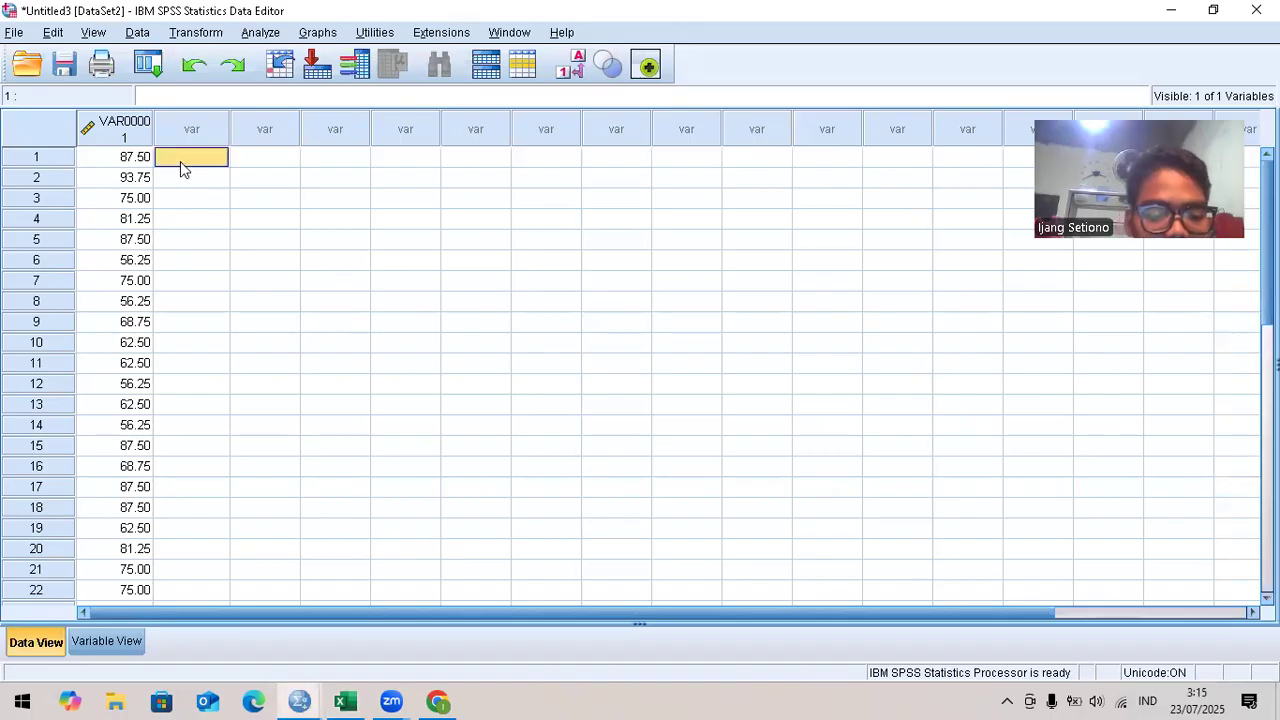
pyautogui.hotkey('ctrl', 'v')
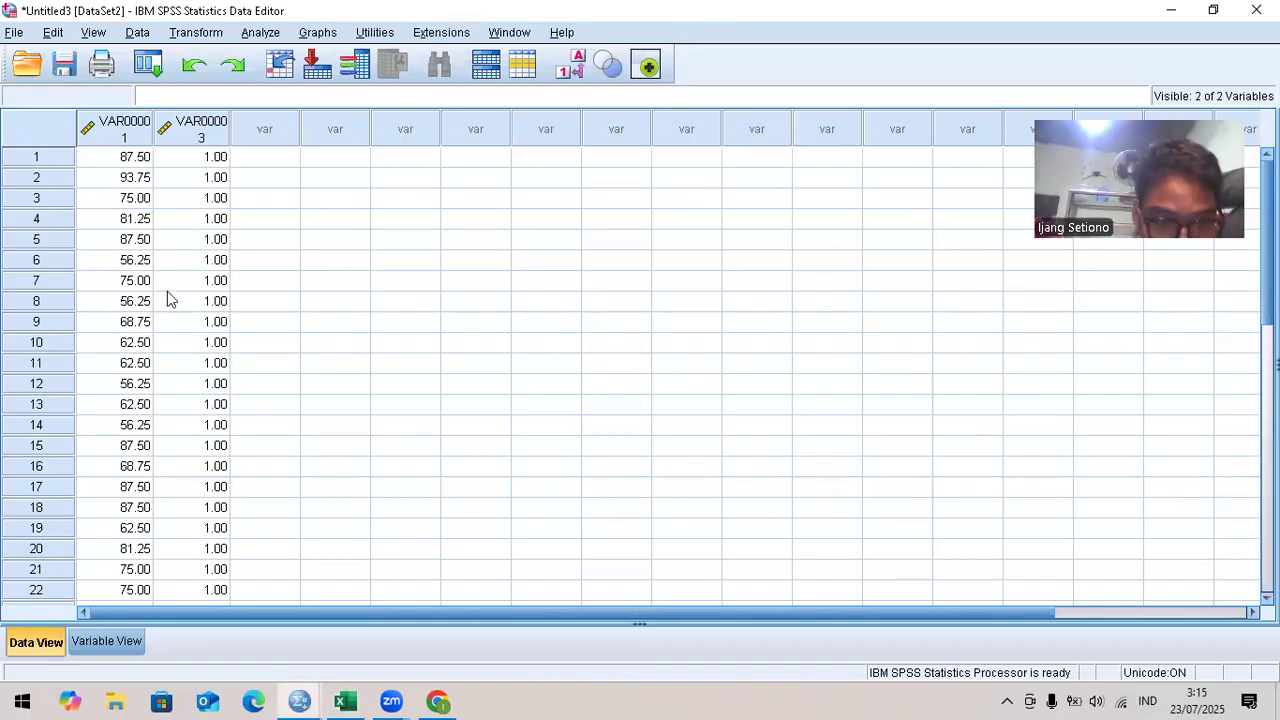
pyautogui.scroll(-10, 168, 293)
pyautogui.scroll(9, 168, 293)
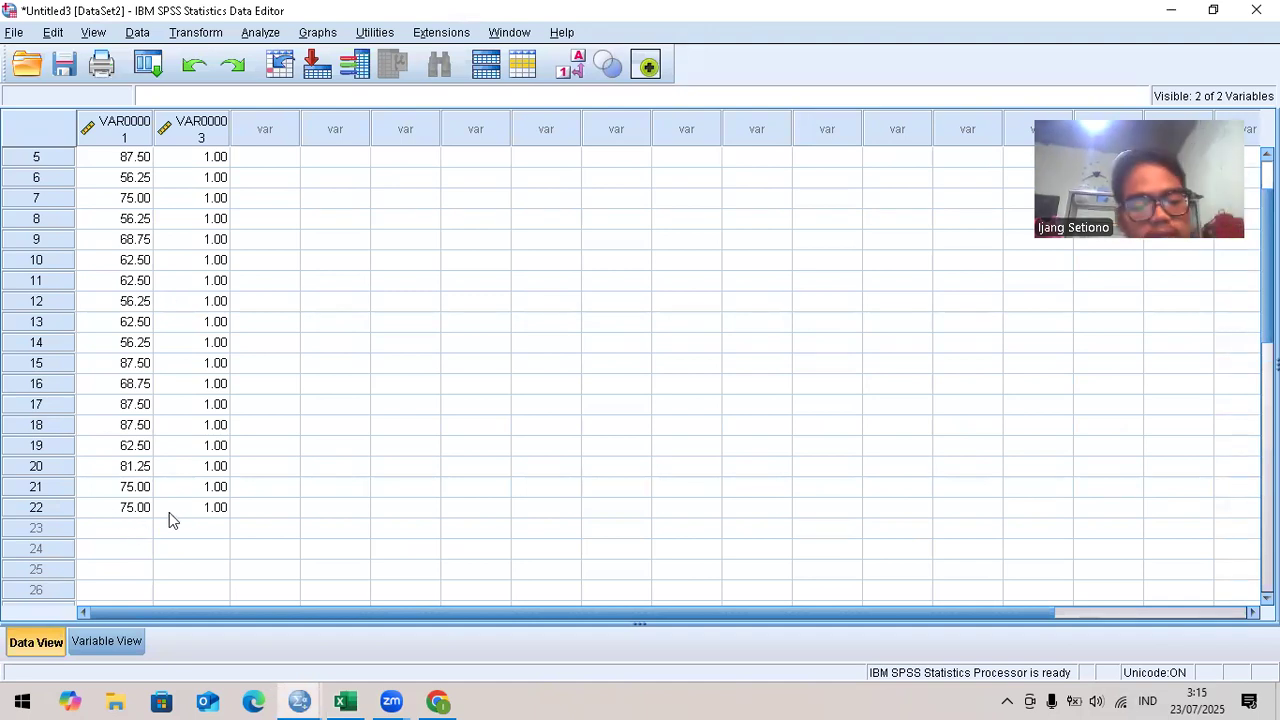
# Step: Switch to the Excel data workbook and copy the decimal-point control posttest scores in I3:I24
pyautogui.hotkey('alt', 'Tab')
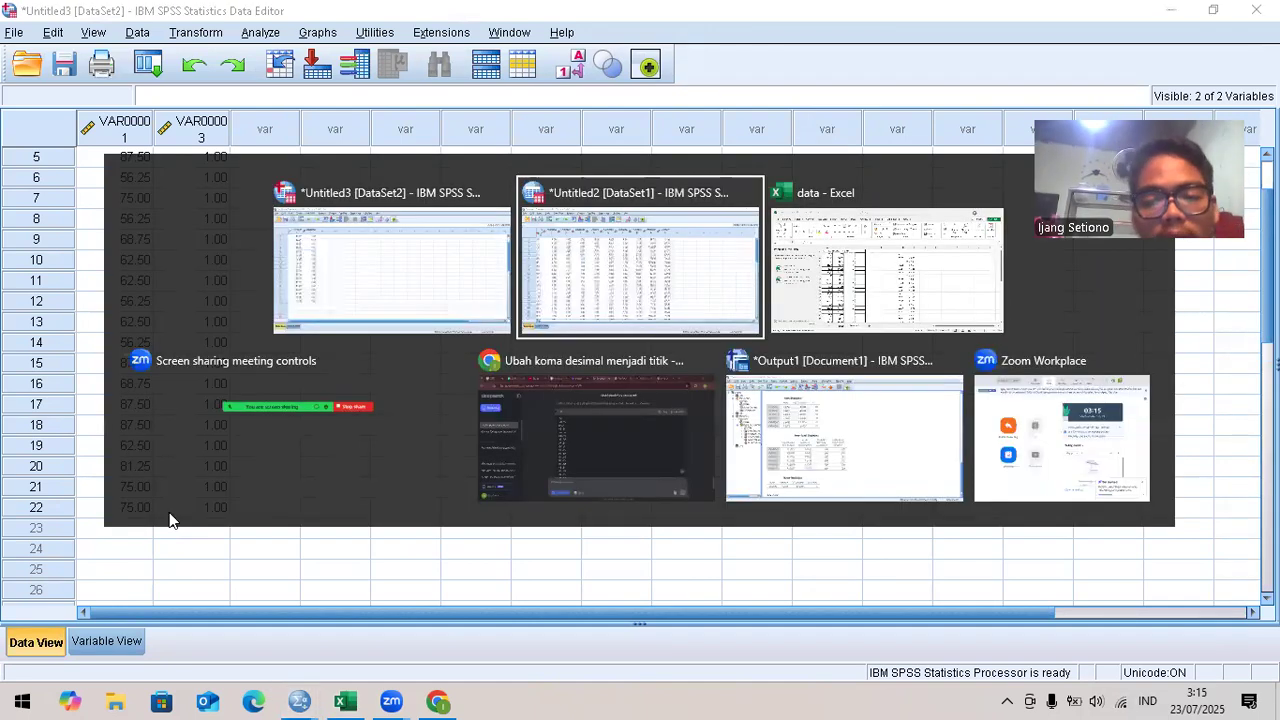
pyautogui.hotkey('alt', 'Tab')
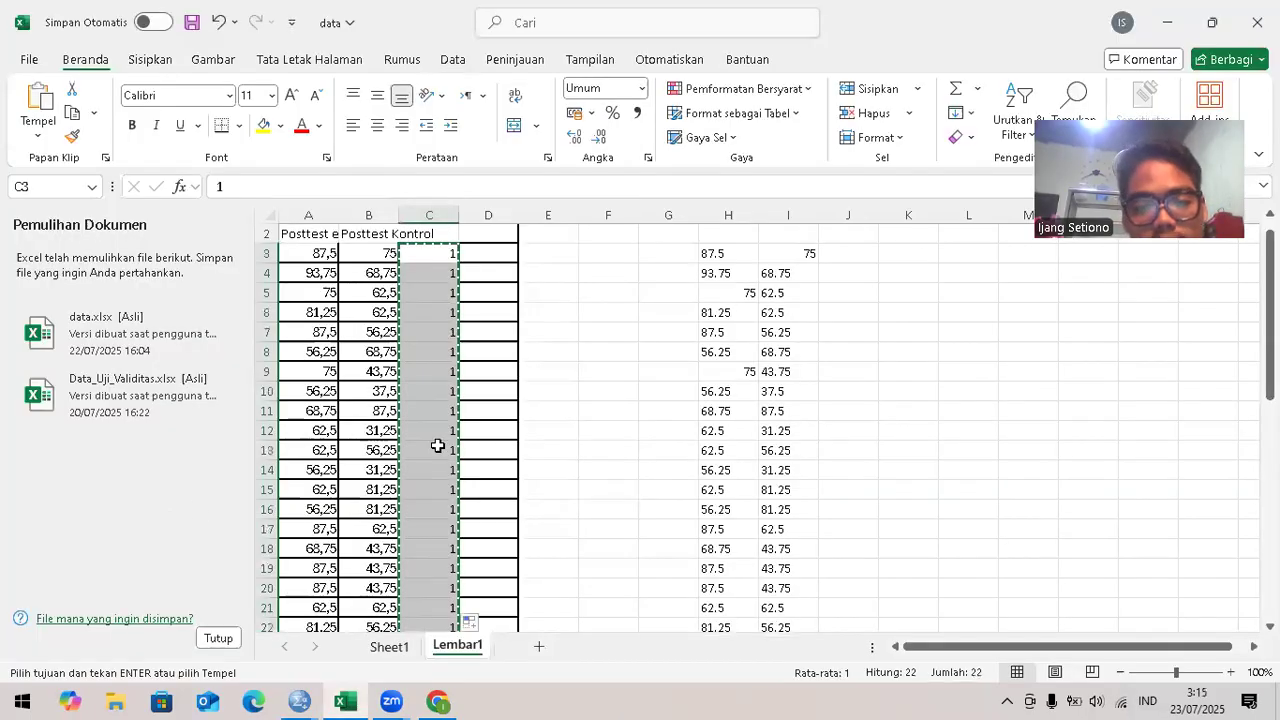
pyautogui.click(805, 253)
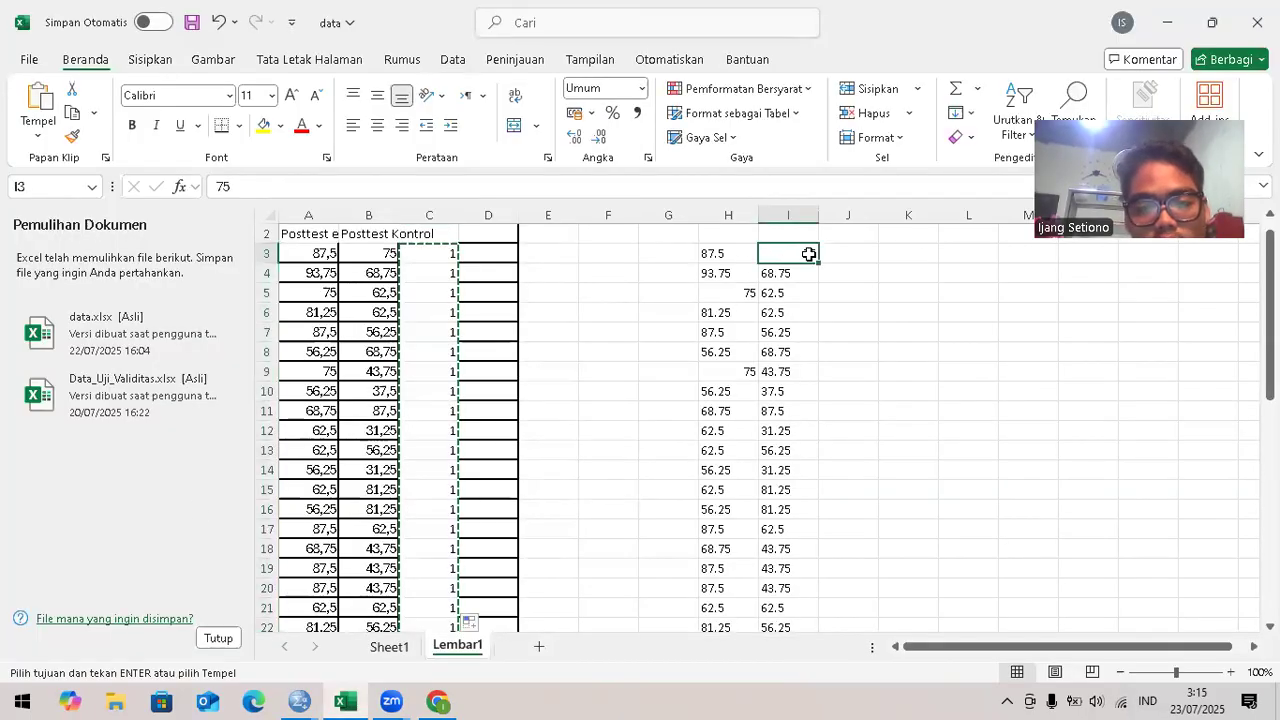
pyautogui.moveTo(818, 262)
pyautogui.mouseDown()
pyautogui.moveTo(832, 298)
pyautogui.moveTo(830, 394)
pyautogui.moveTo(809, 255)
pyautogui.mouseUp()
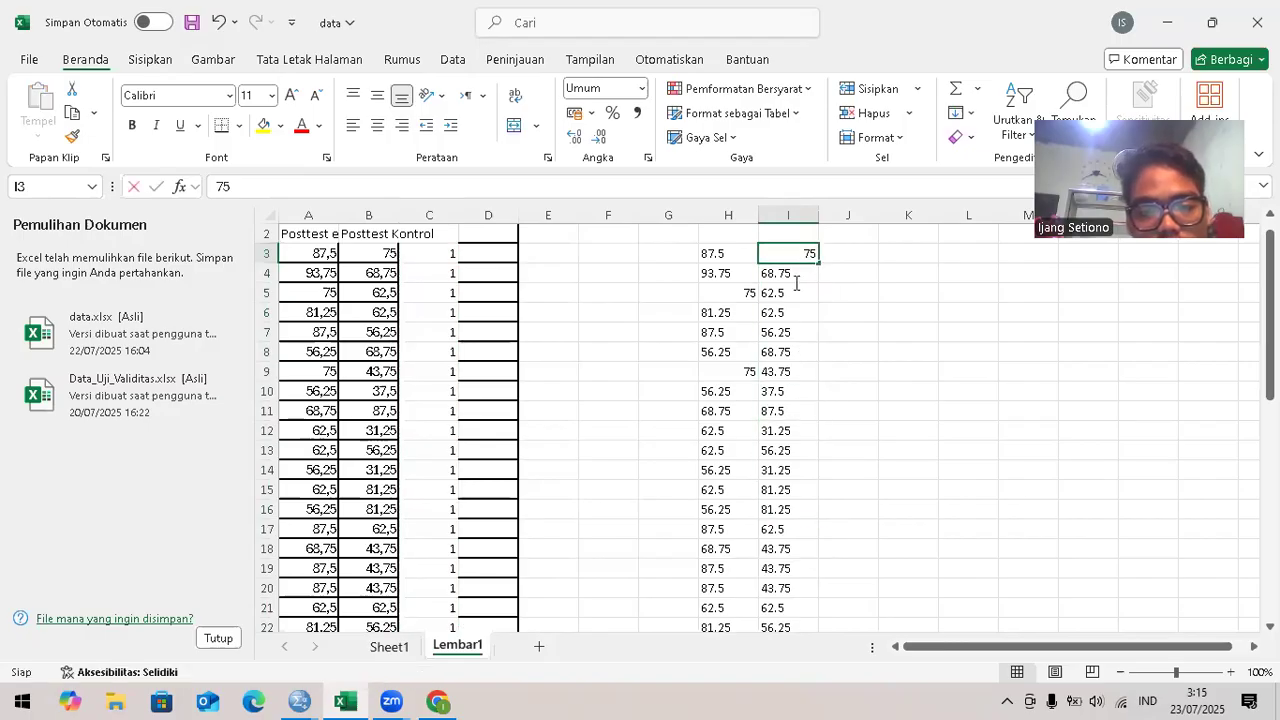
pyautogui.click(843, 292)
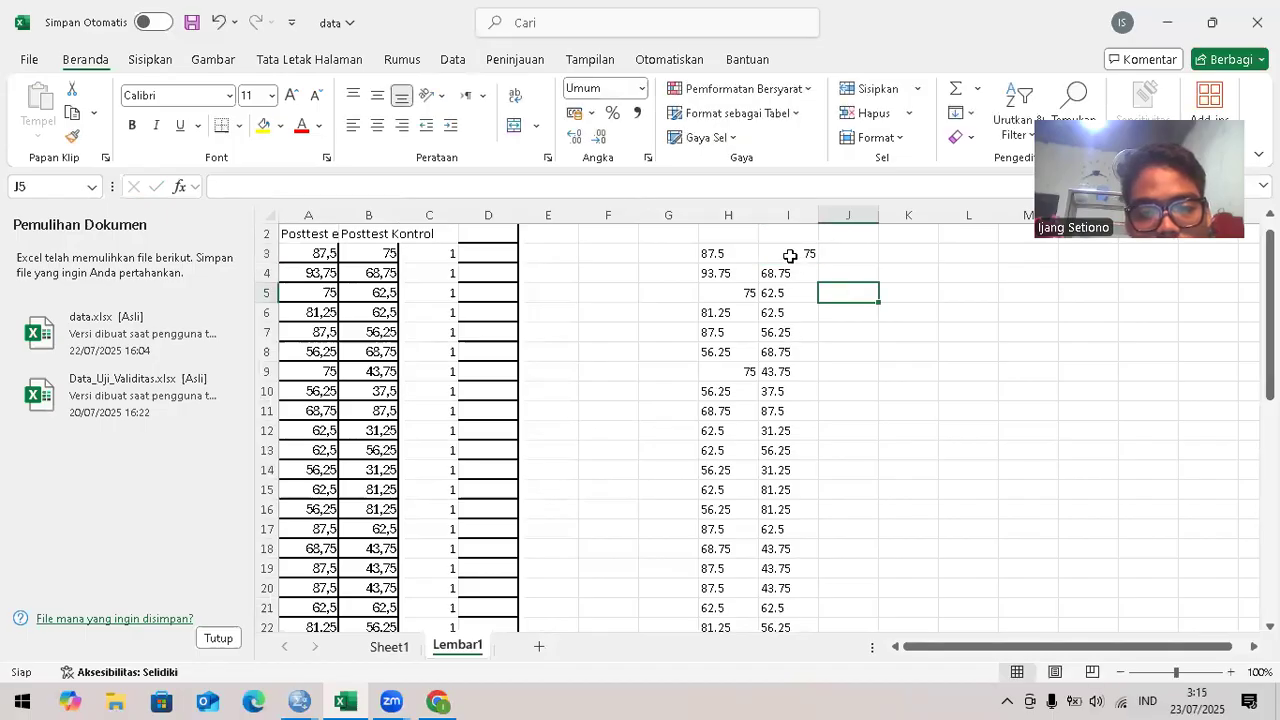
pyautogui.doubleClick(790, 256)
pyautogui.click(835, 370)
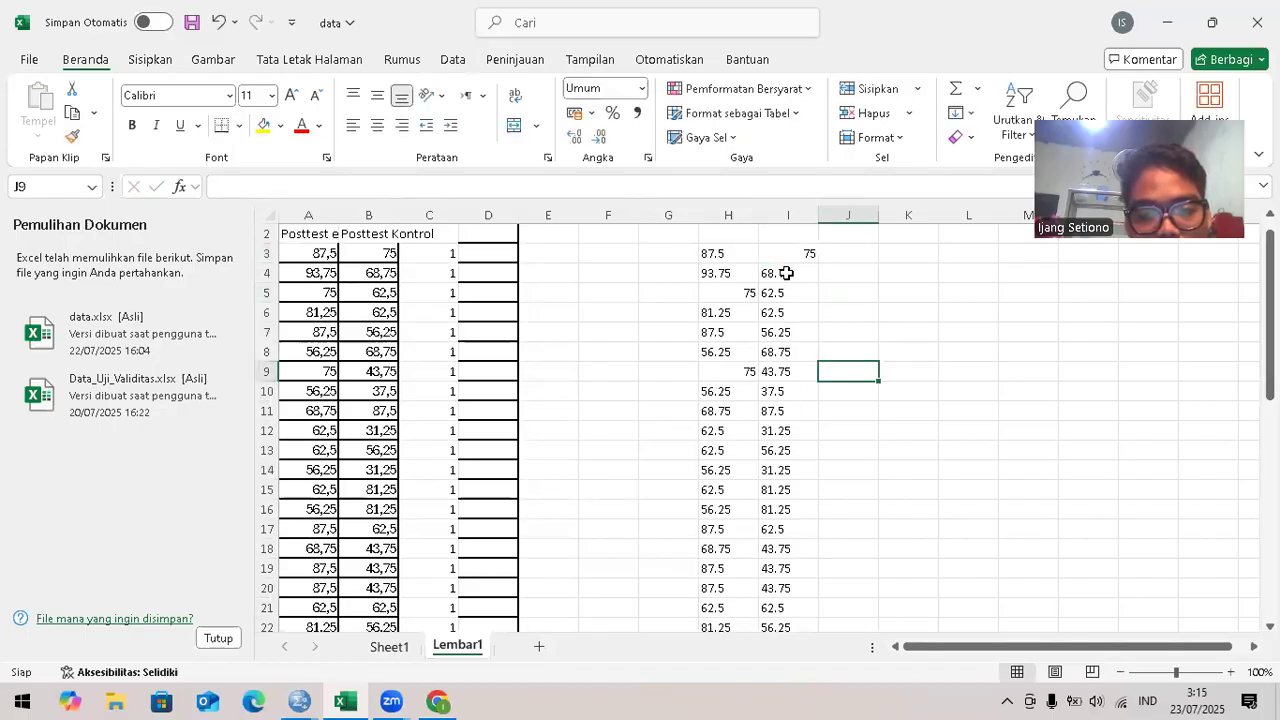
pyautogui.moveTo(785, 251); pyautogui.dragTo(782, 567)
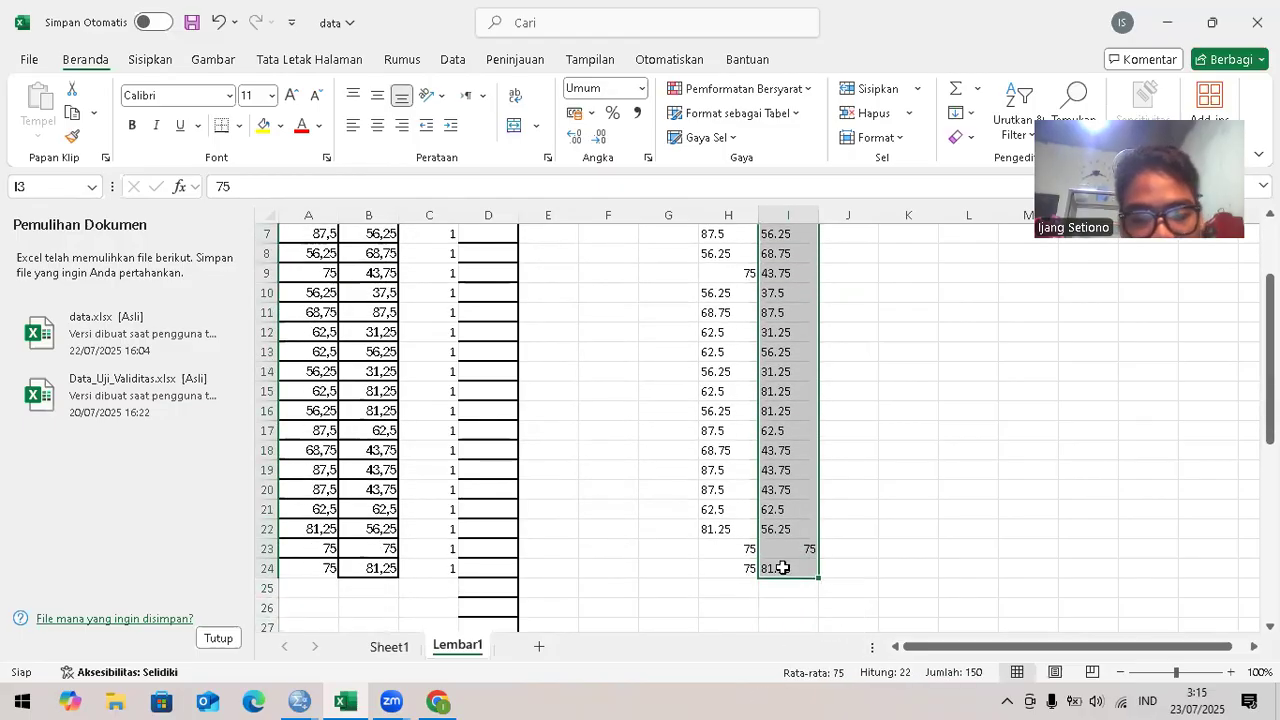
pyautogui.hotkey('ctrl', 'c')
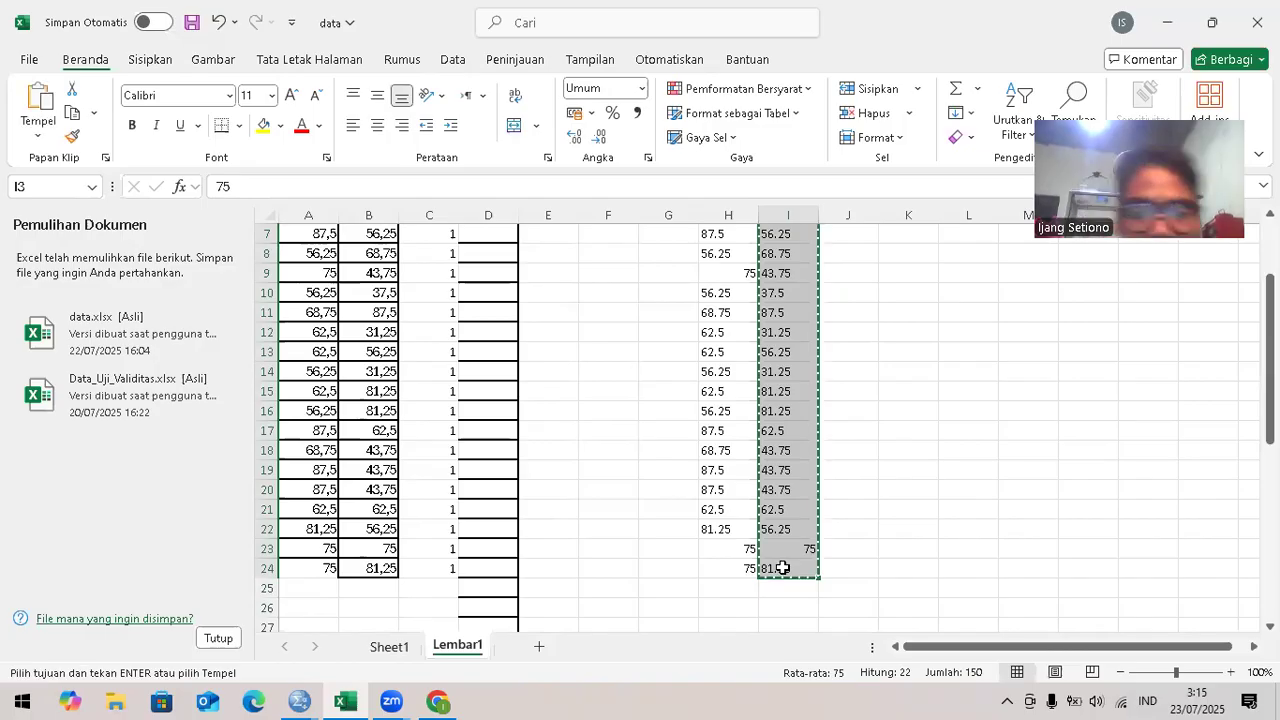
# Step: Switch to the SPSS dataset Untitled3 and paste the control scores below the experimental ones, starting at row 23 of the first column
pyautogui.hotkey('alt', 'Tab')
pyautogui.click(114, 528)
pyautogui.hotkey('ctrl', 'v')
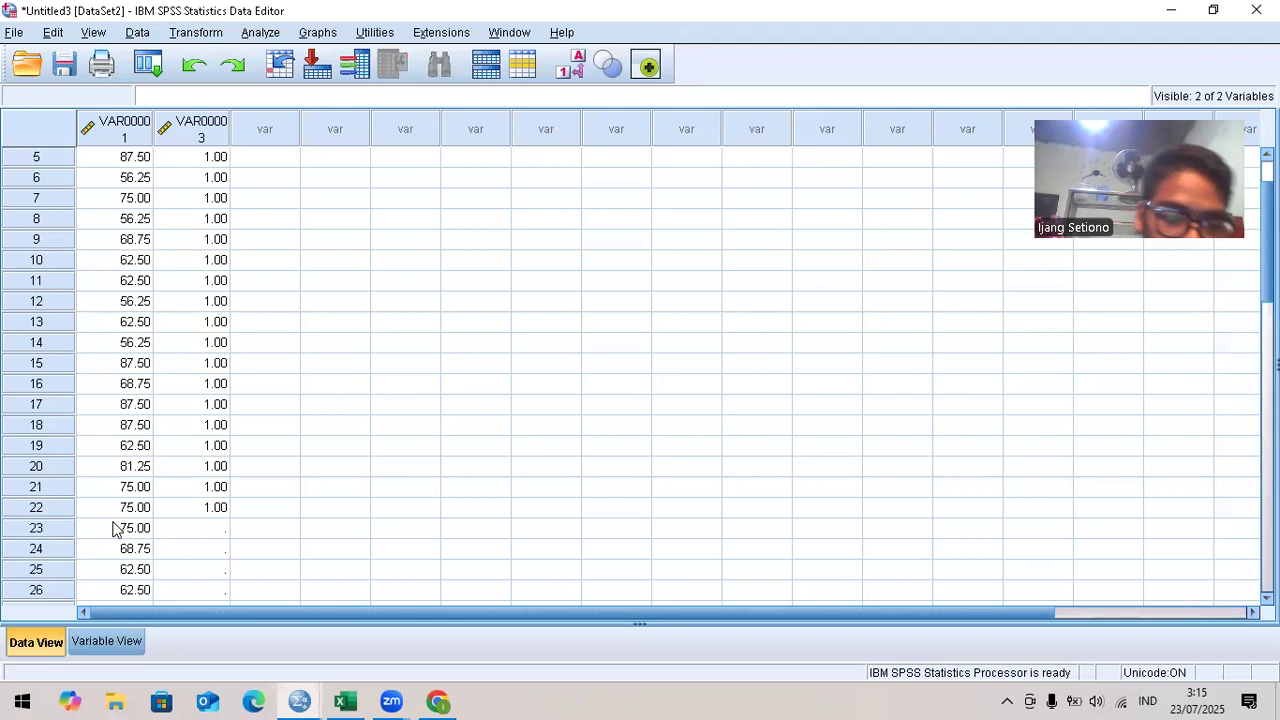
# Step: Switch to the Excel data workbook and enter the control group code 2 in D3
pyautogui.hotkey('alt', 'Tab')
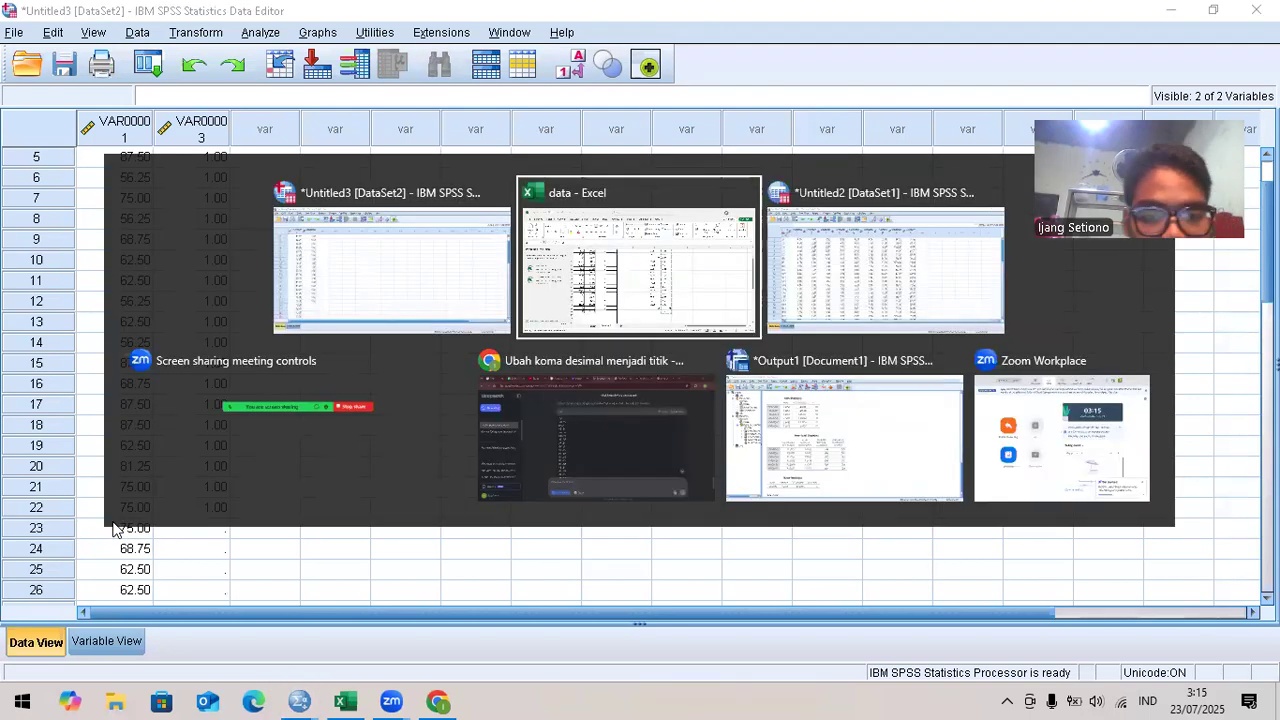
pyautogui.scroll(2, 521, 311)
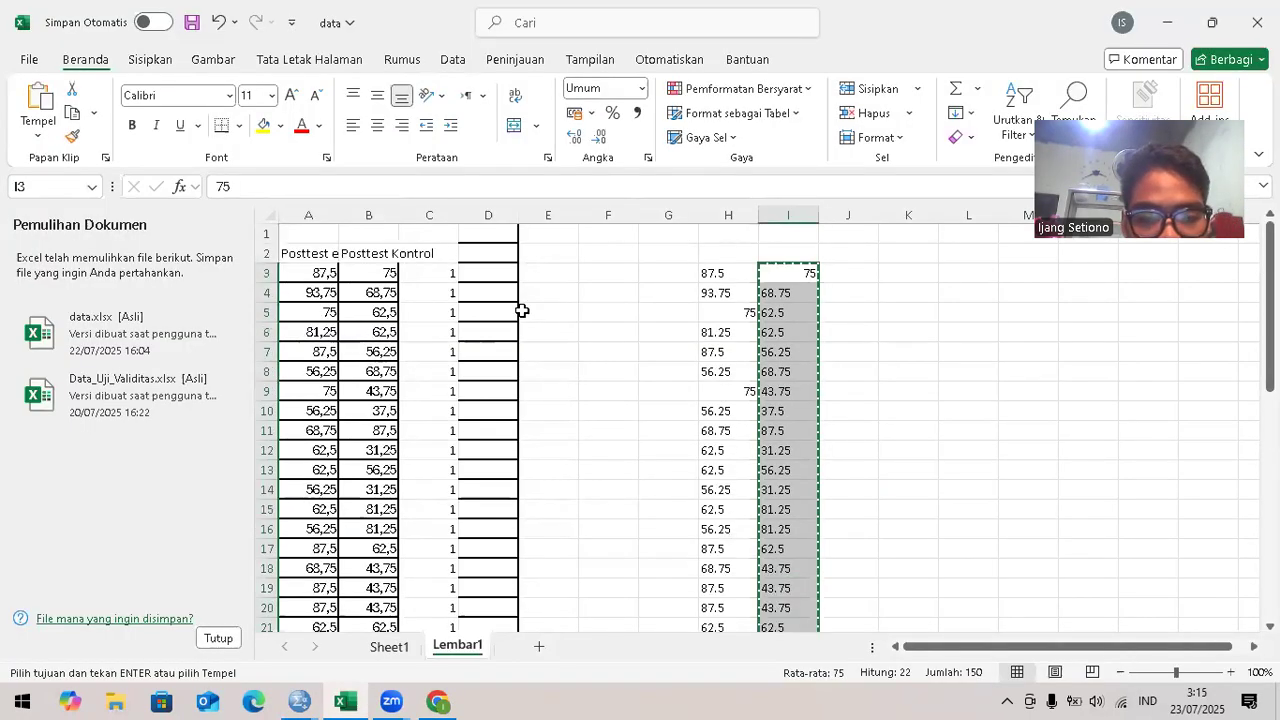
pyautogui.click(483, 281)
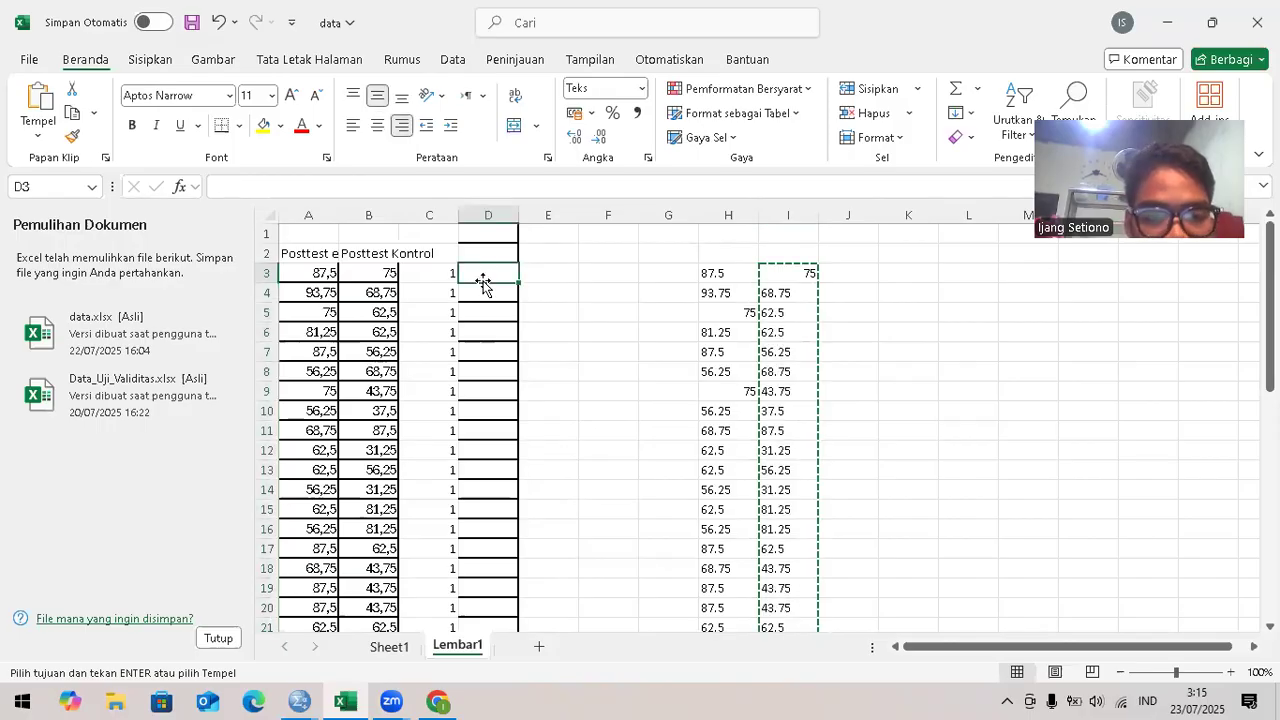
pyautogui.write('2')
pyautogui.press('Return')
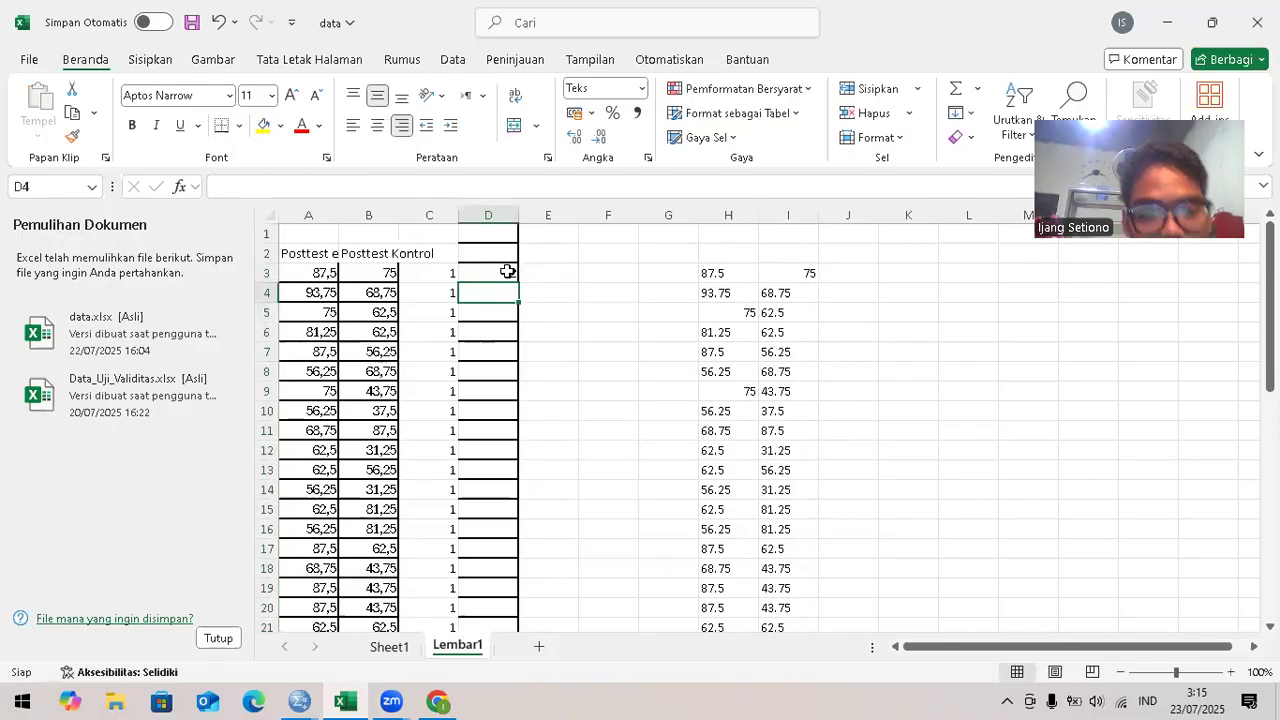
# Step: Try to fill the group code 2 from D3 down to D10 and undo the fill
pyautogui.click(509, 278)
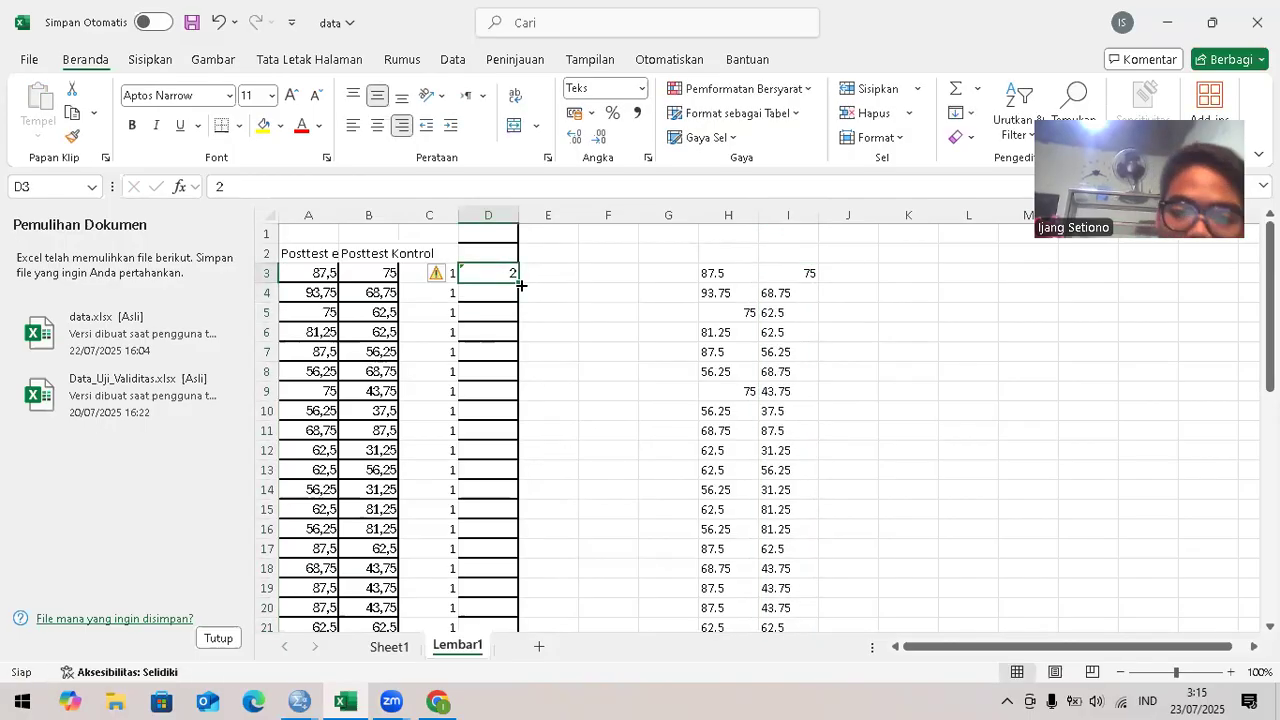
pyautogui.moveTo(521, 285); pyautogui.dragTo(515, 422)
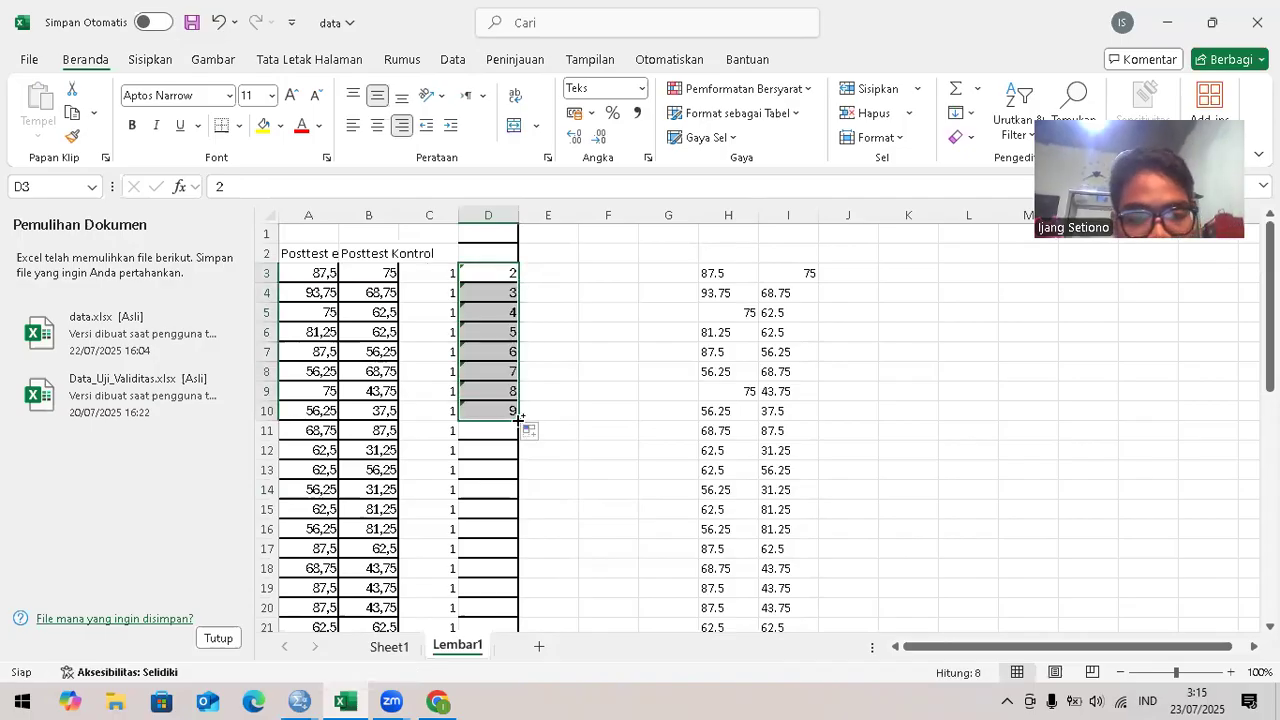
pyautogui.hotkey('ctrl', 'z')
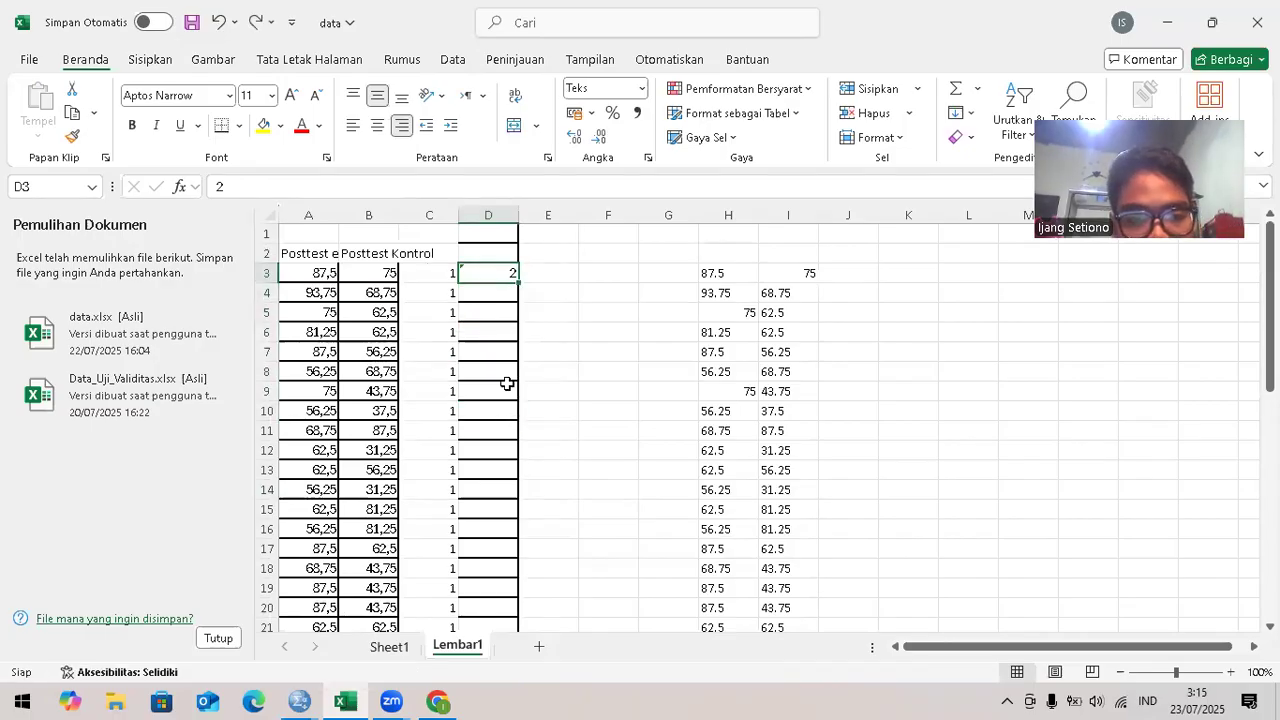
# Step: Enter 2 in D4 as well, fill the repeated group code down to D24 and copy D3:D24
pyautogui.click(487, 291)
pyautogui.write('2')
pyautogui.press('Return')
pyautogui.moveTo(487, 273); pyautogui.dragTo(516, 385)
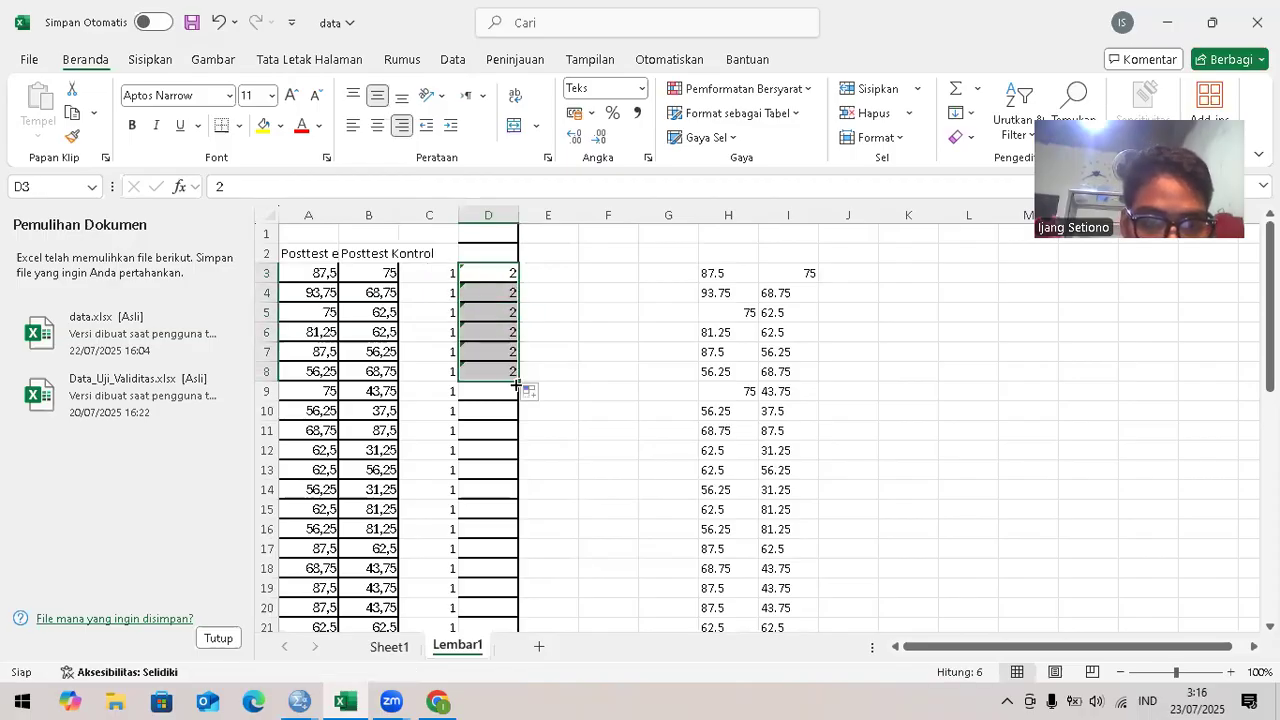
pyautogui.click(514, 386)
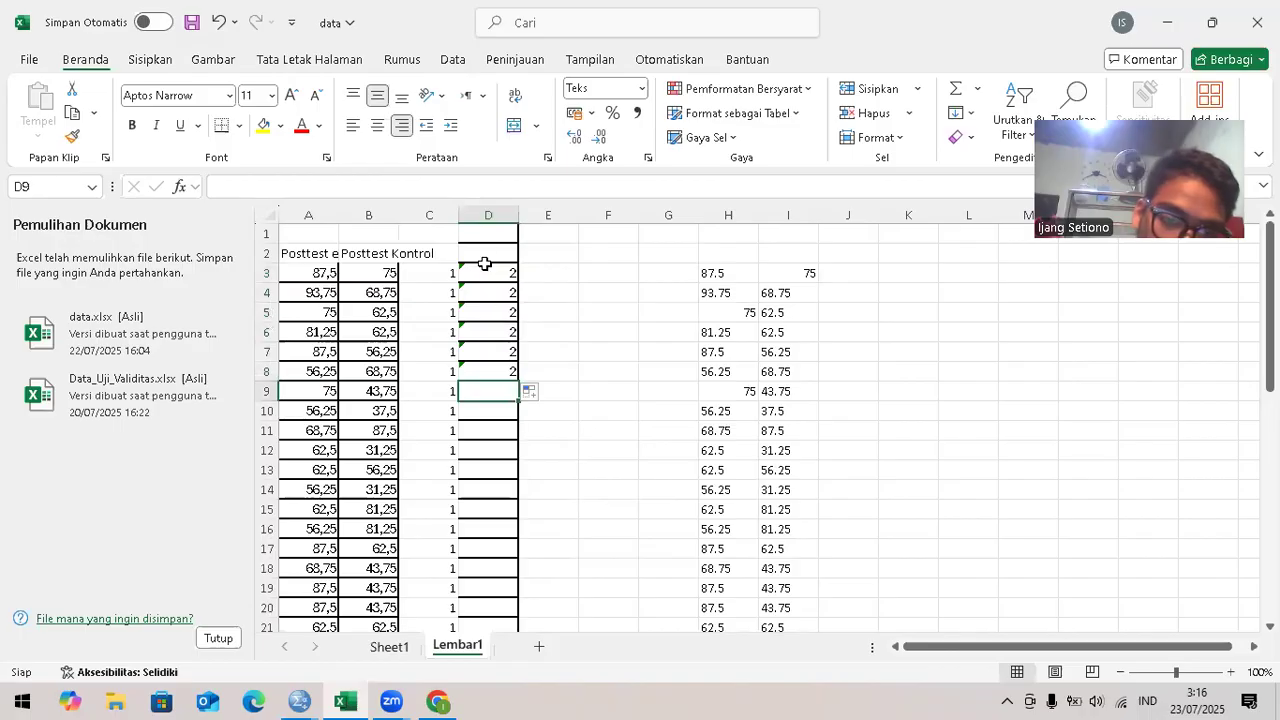
pyautogui.moveTo(484, 272); pyautogui.dragTo(500, 550)
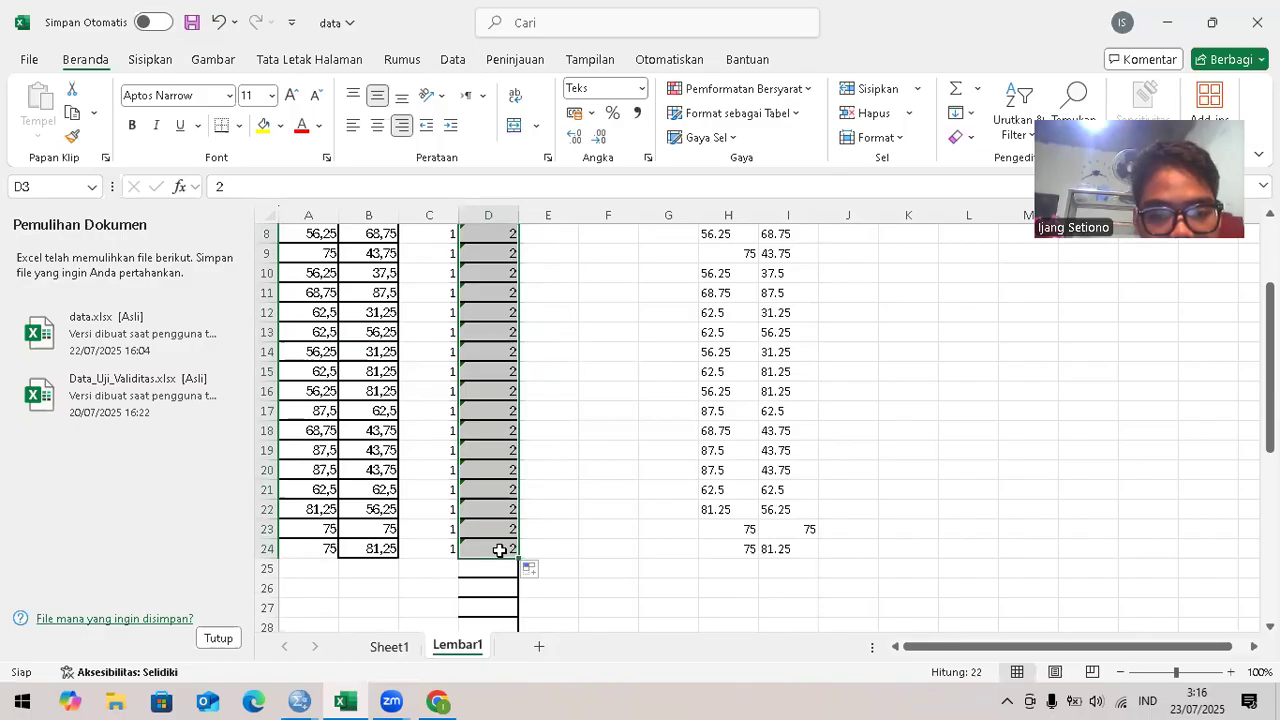
pyautogui.hotkey('ctrl', 'c')
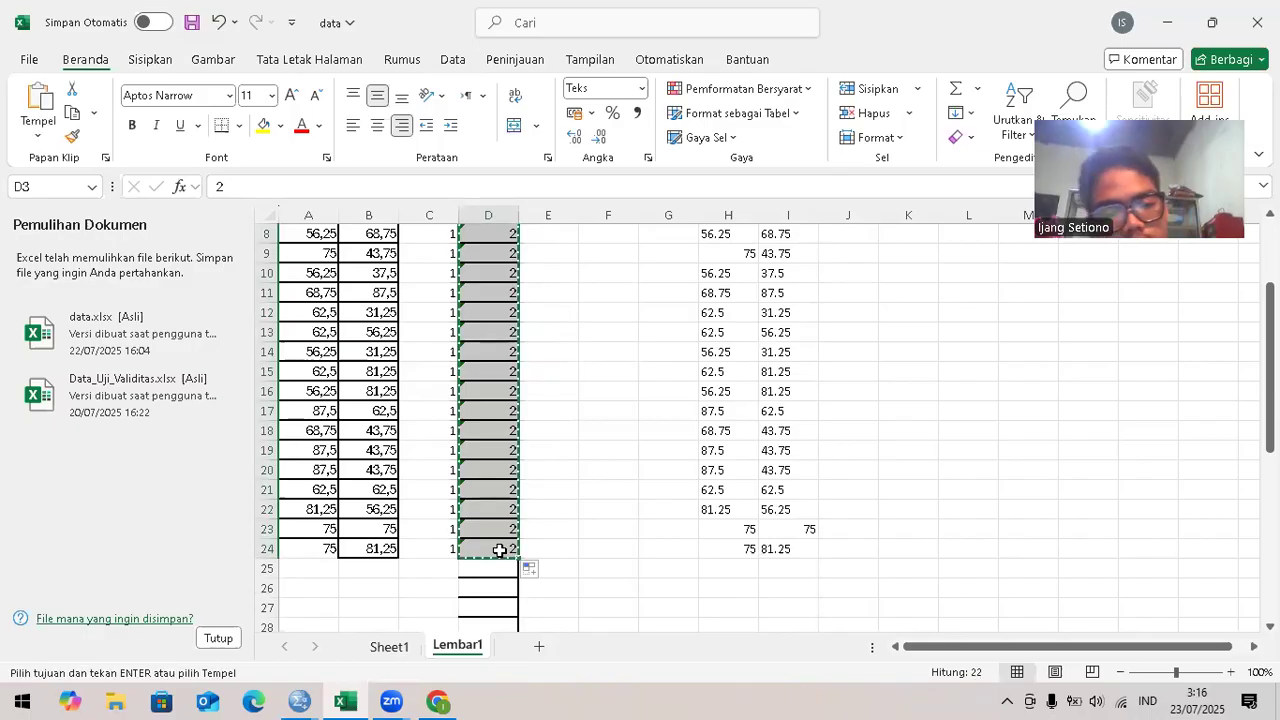
# Step: Switch to the SPSS dataset Untitled3 and paste the control group codes into the second column from row 23
pyautogui.hotkey('alt', 'Tab')
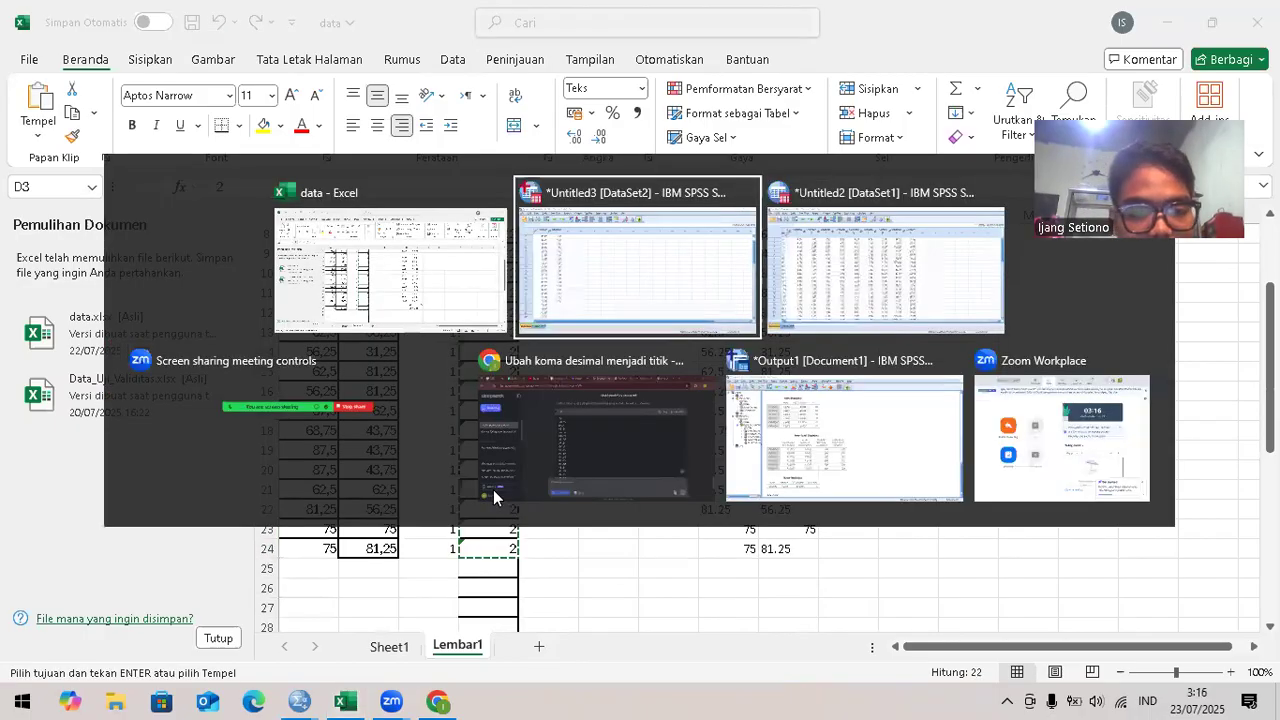
pyautogui.click(182, 528)
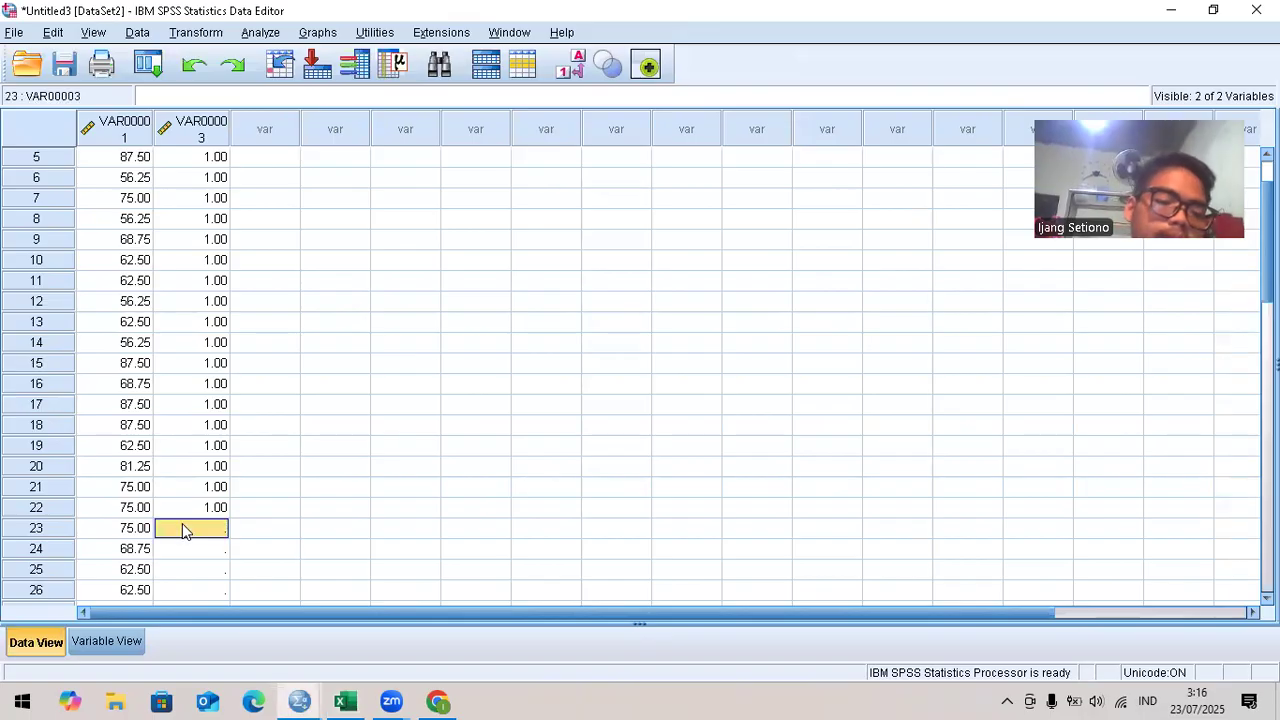
pyautogui.hotkey('ctrl', 'v')
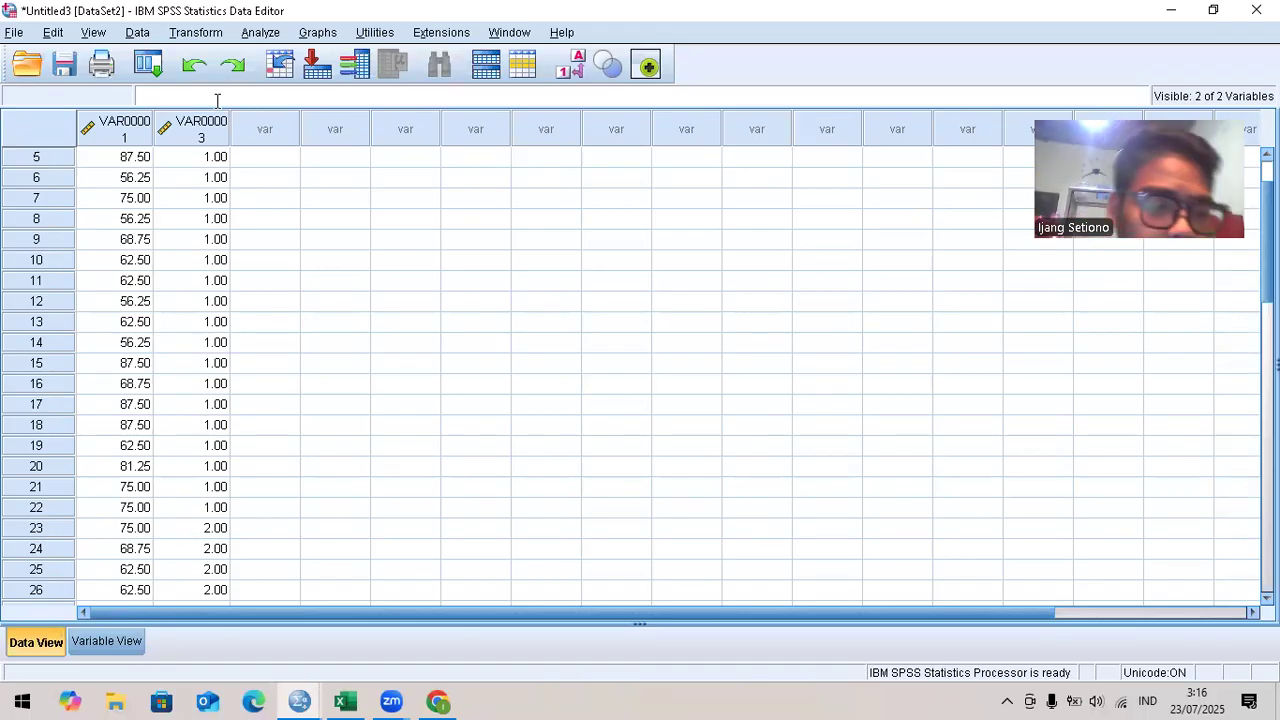
# Step: Set up a legacy nonparametric test for two independent samples with VAR00001 as the test variable
pyautogui.click(258, 35)
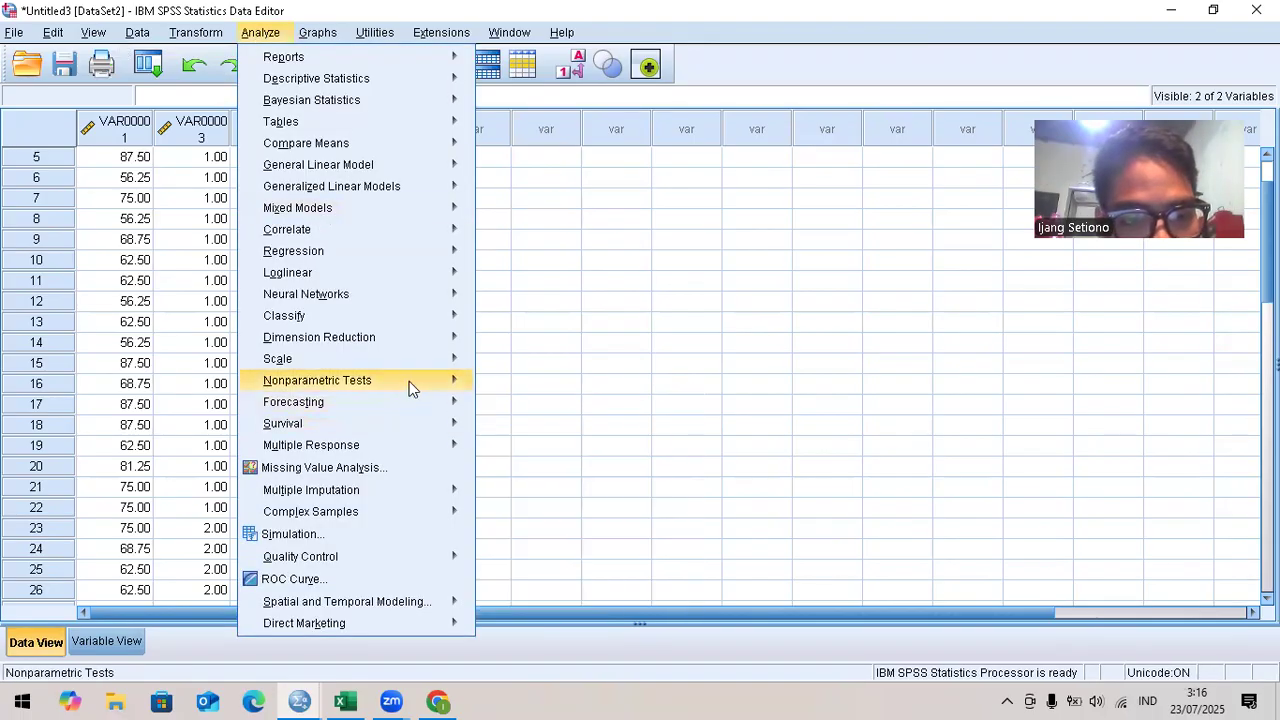
pyautogui.moveTo(418, 382)
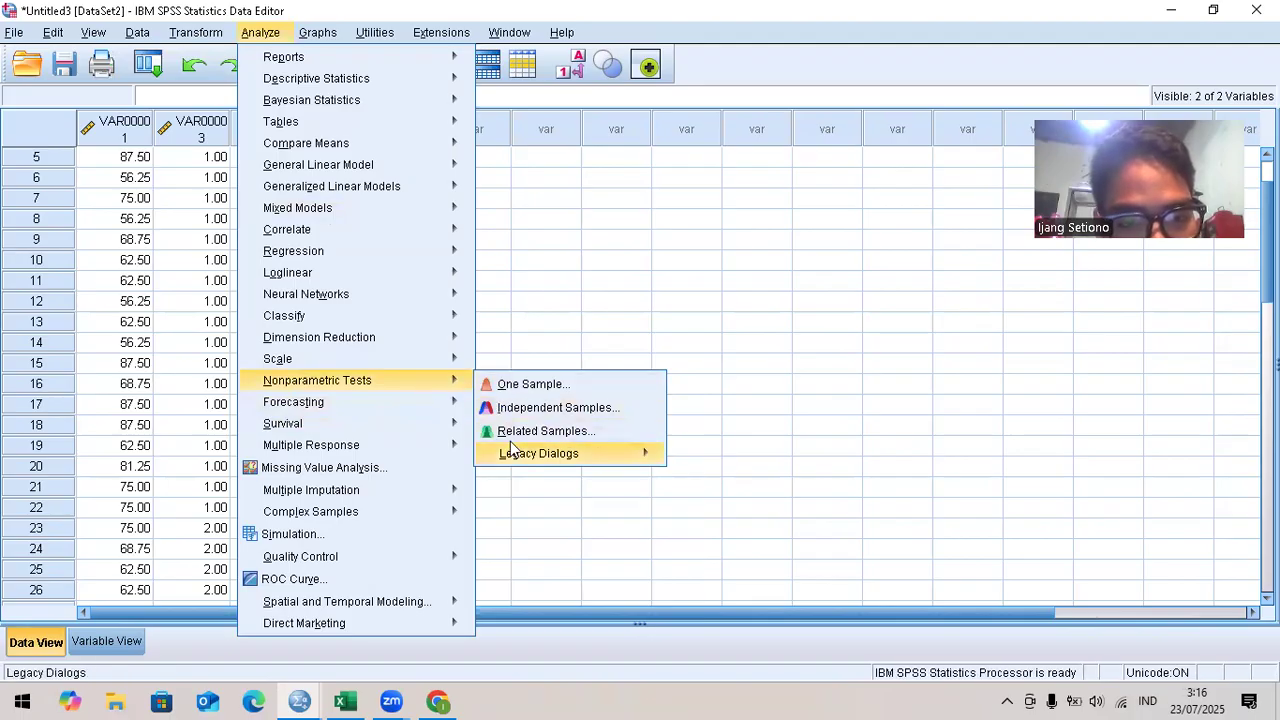
pyautogui.moveTo(615, 453)
pyautogui.press('Down')
pyautogui.press('Down')
pyautogui.press('Down')
pyautogui.press('Down')
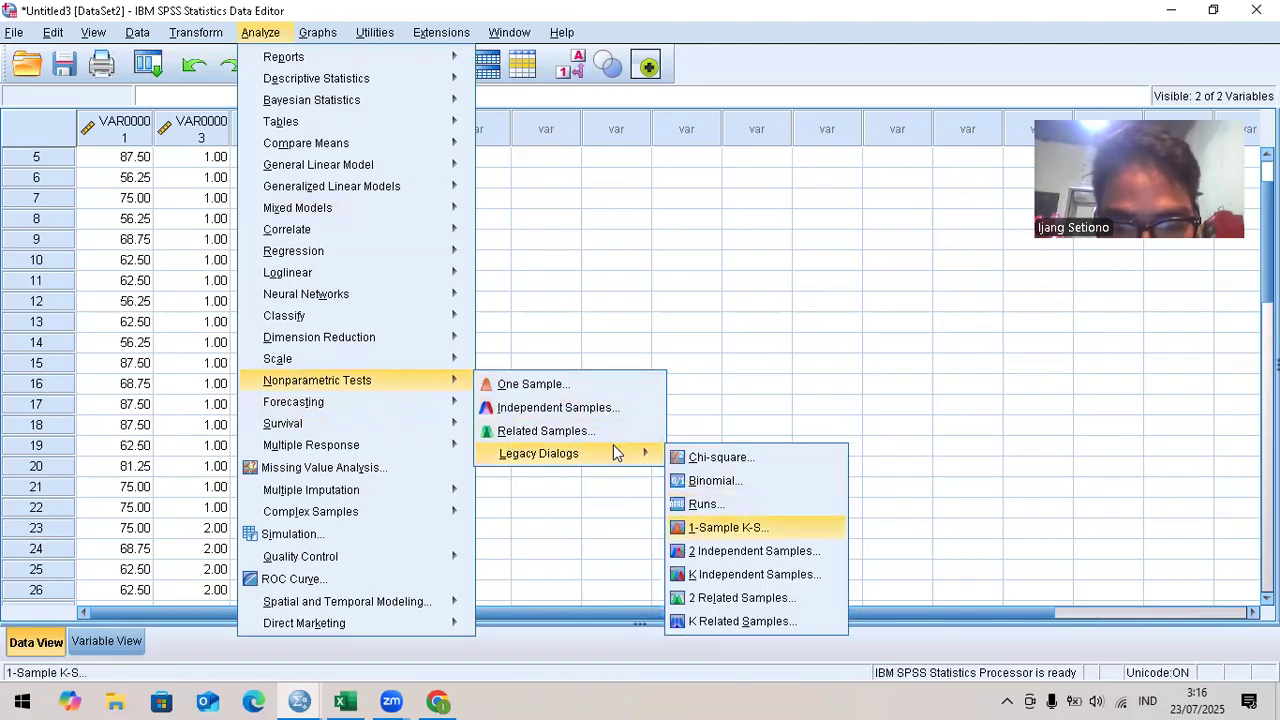
pyautogui.click(755, 551)
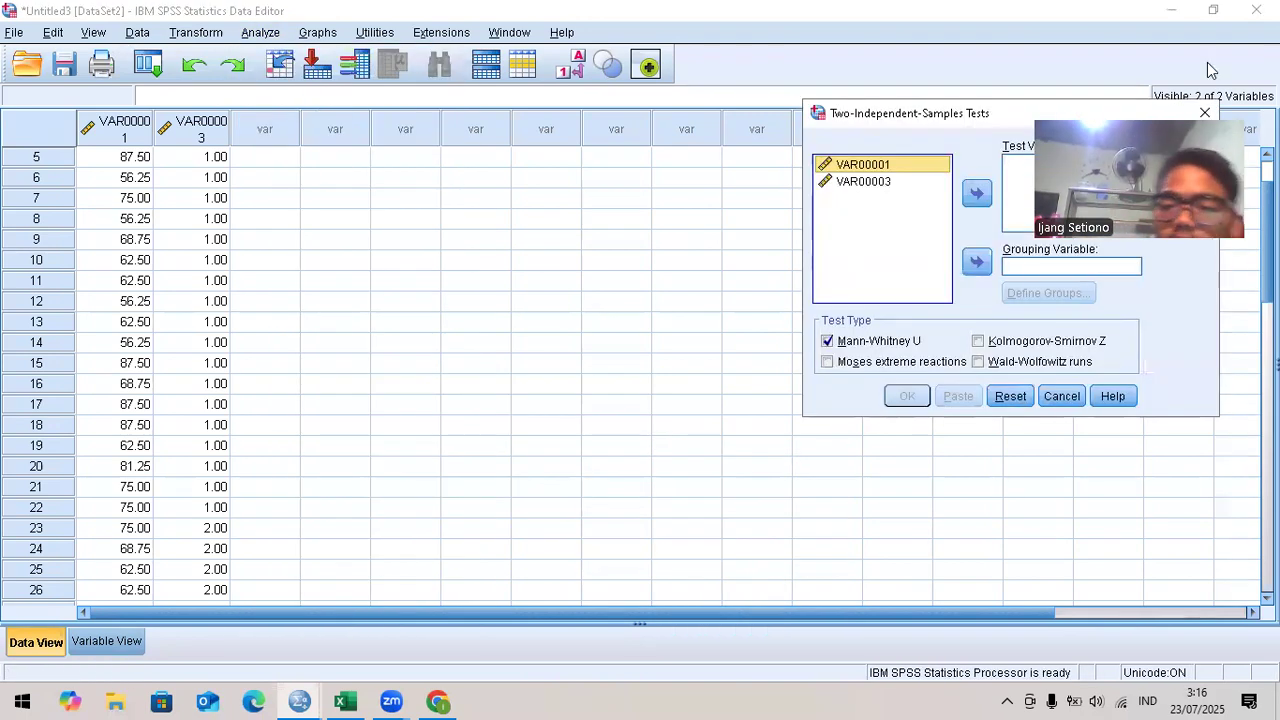
pyautogui.click(977, 190)
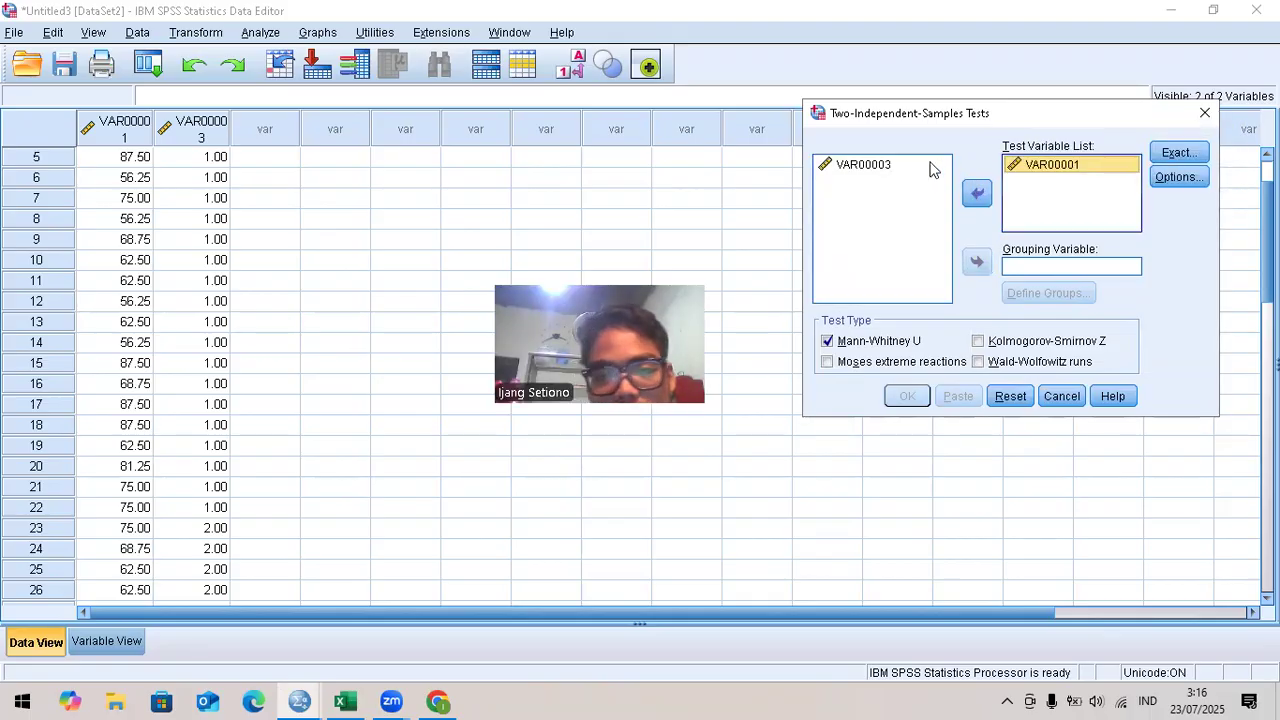
# Step: Assign VAR00003 as the grouping variable with groups 1 and 2, and run the Mann-Whitney U test
pyautogui.click(923, 168)
pyautogui.click(923, 168)
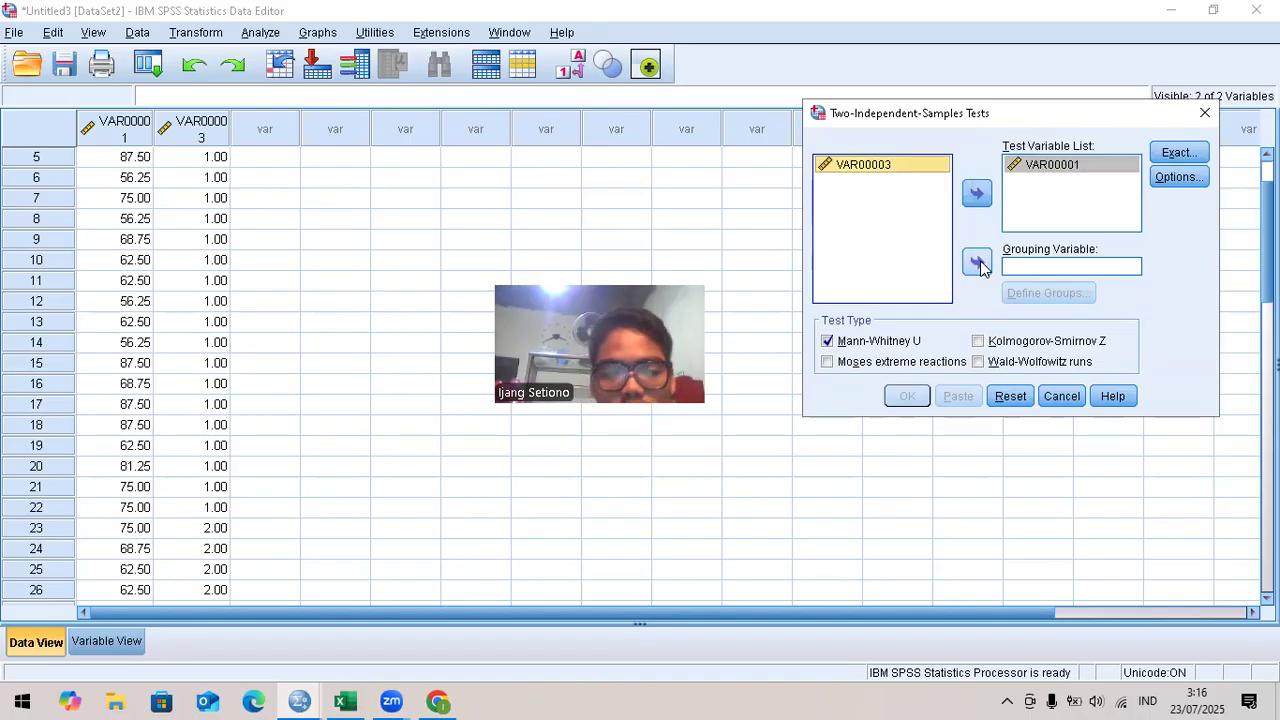
pyautogui.click(977, 262)
pyautogui.click(1027, 293)
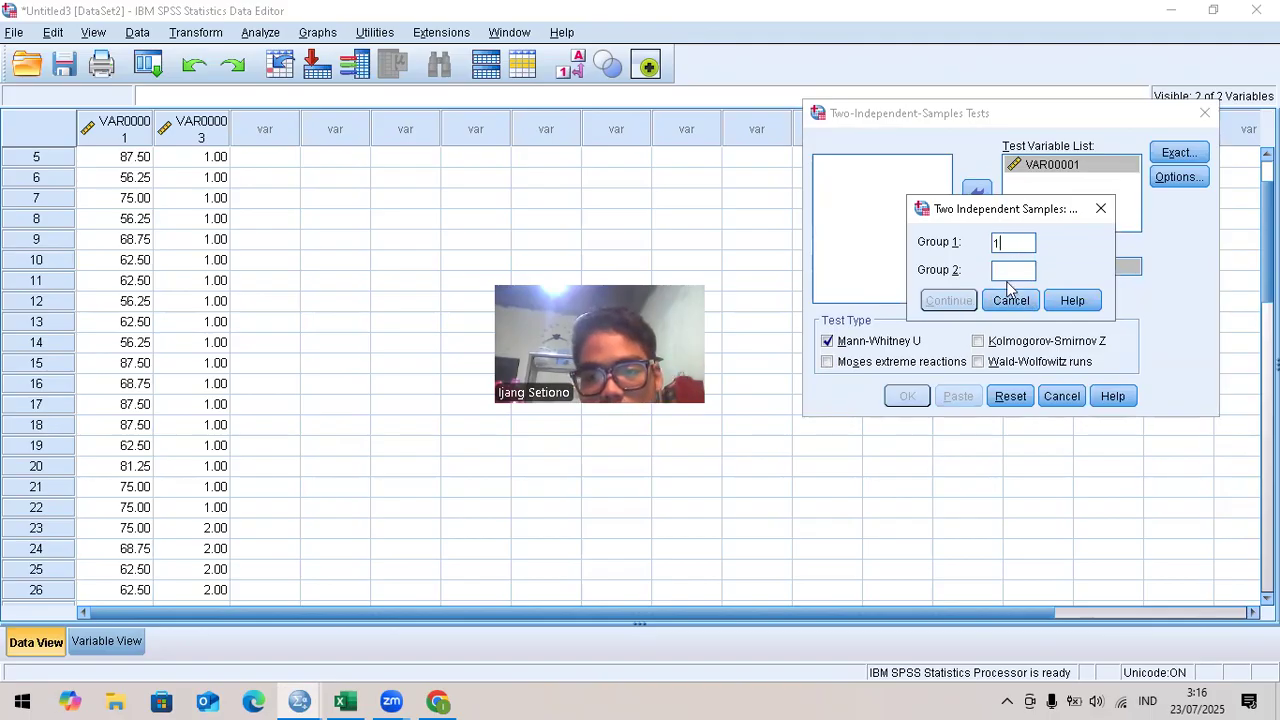
pyautogui.write('2')
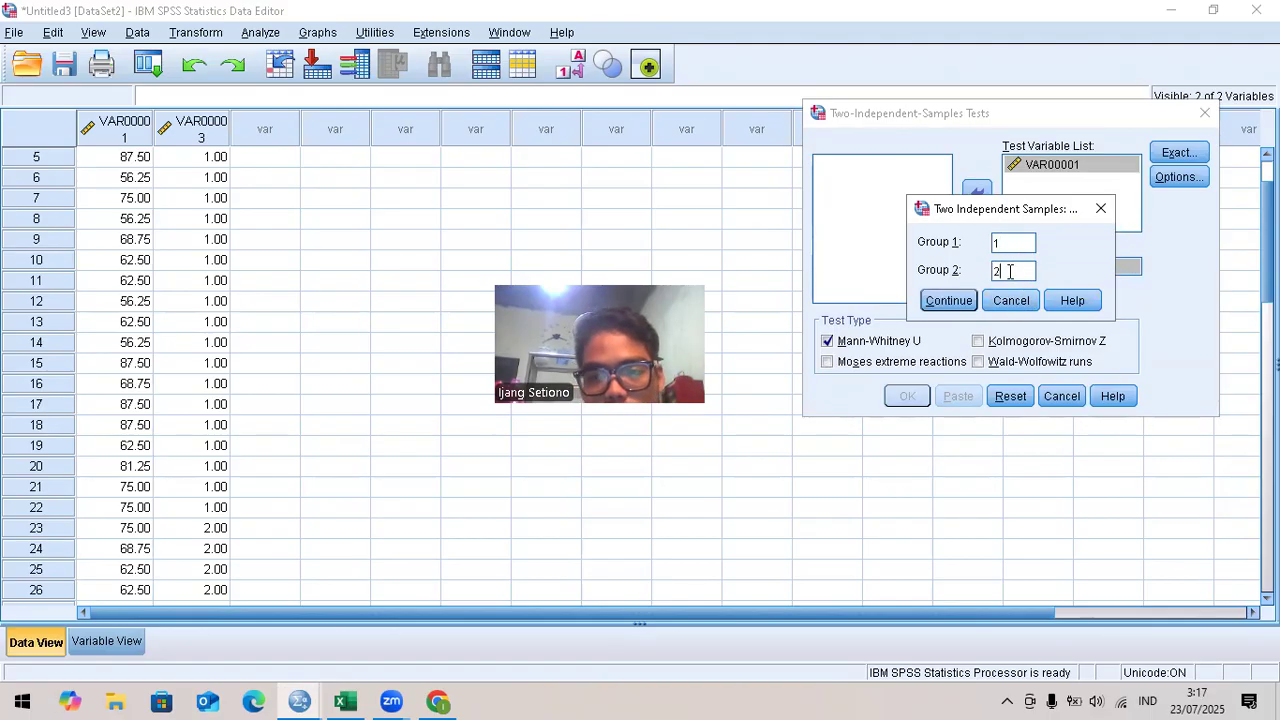
pyautogui.click(966, 300)
pyautogui.click(905, 396)
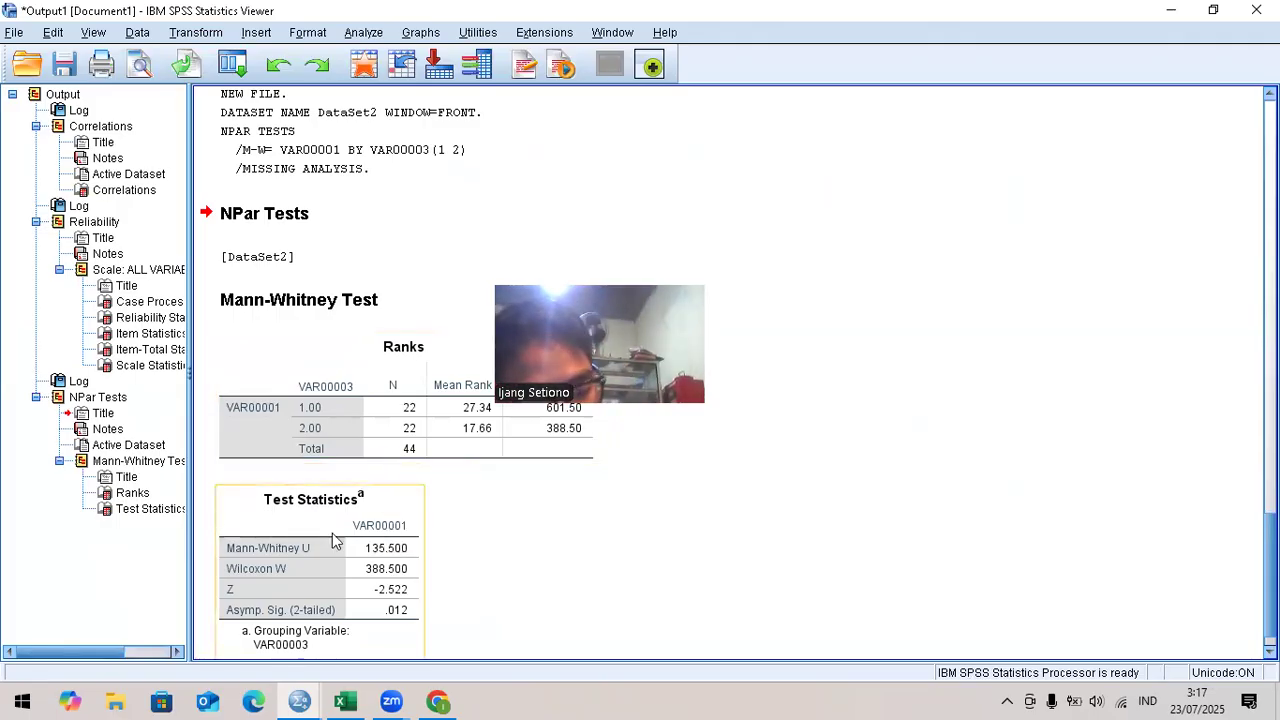
pyautogui.scroll(-1, 333, 538)
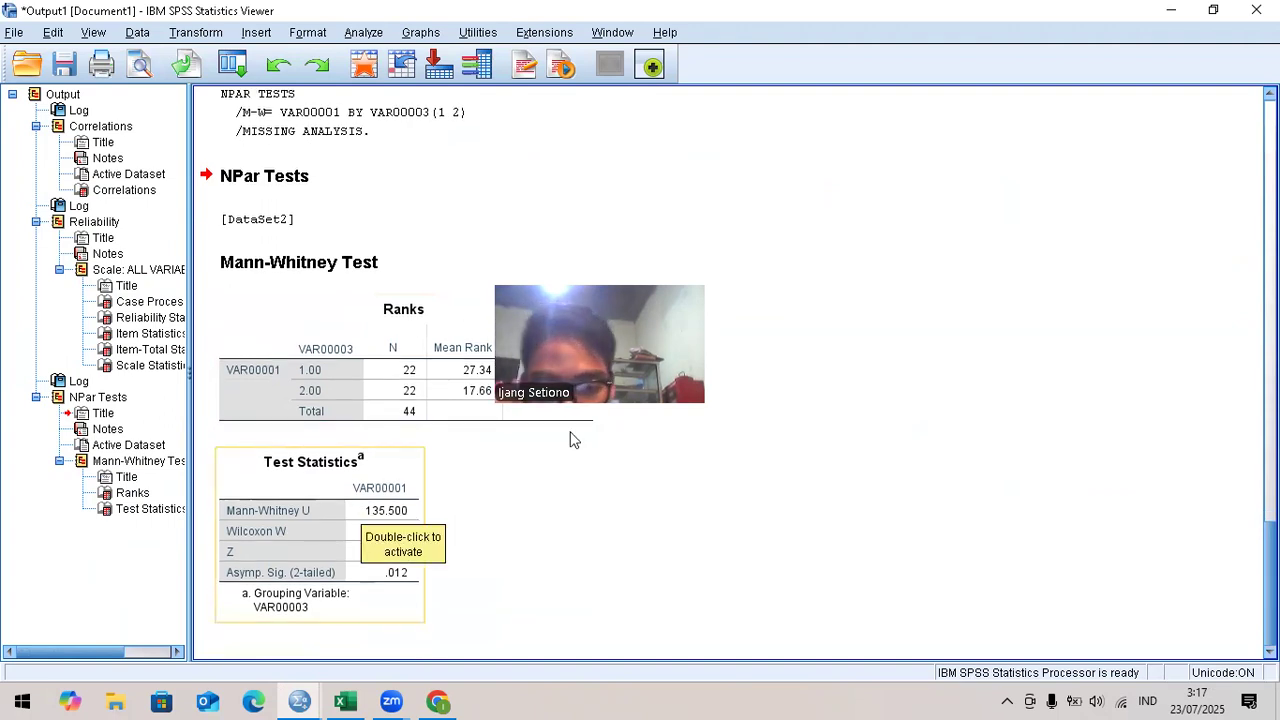